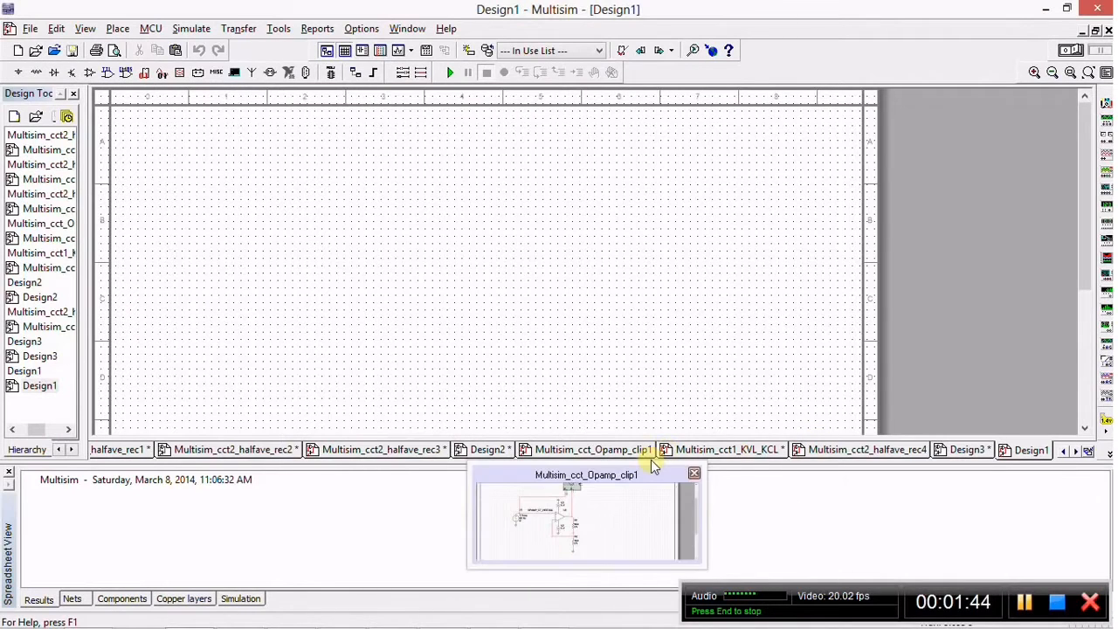
# Place a DC_POWER source from the POWER_SOURCES family on the left side of the blank schematic.
pyautogui.click(118, 29)
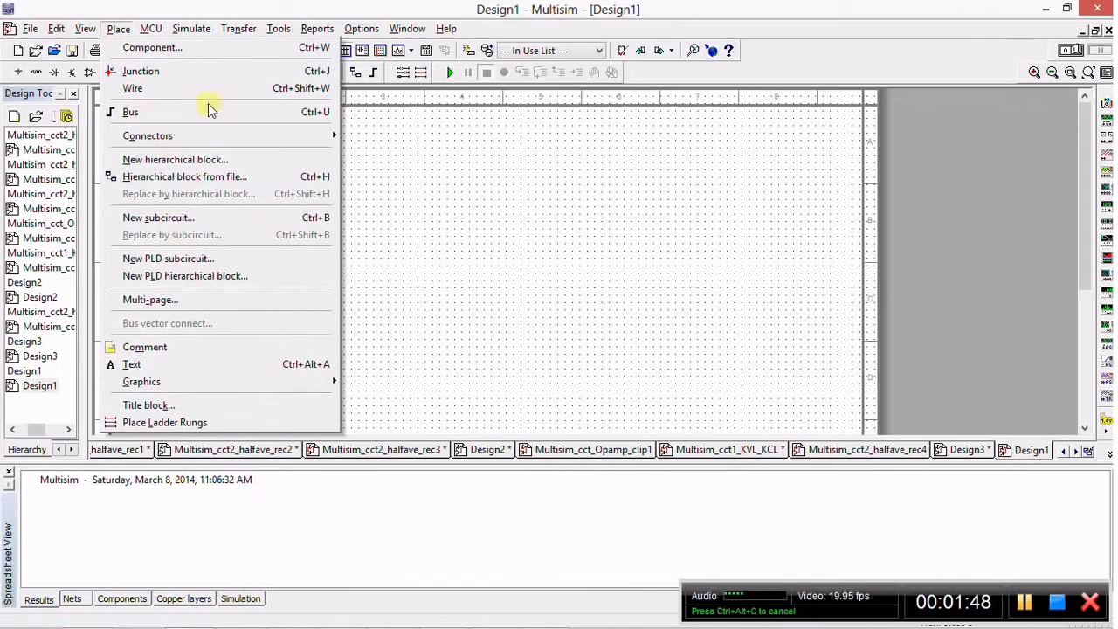
pyautogui.click(201, 53)
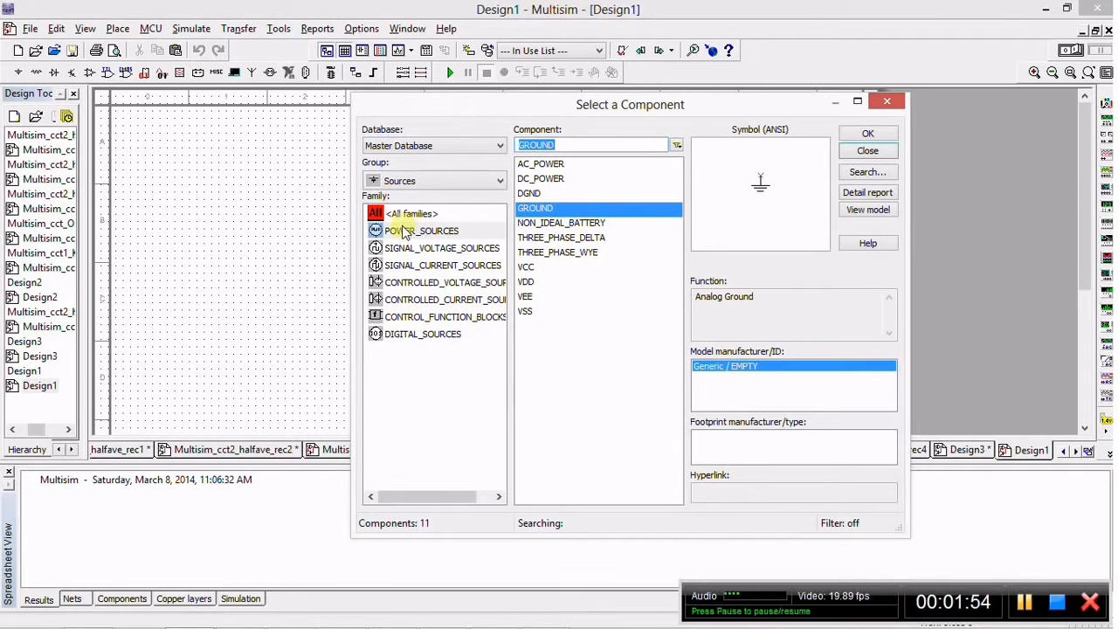
pyautogui.click(404, 231)
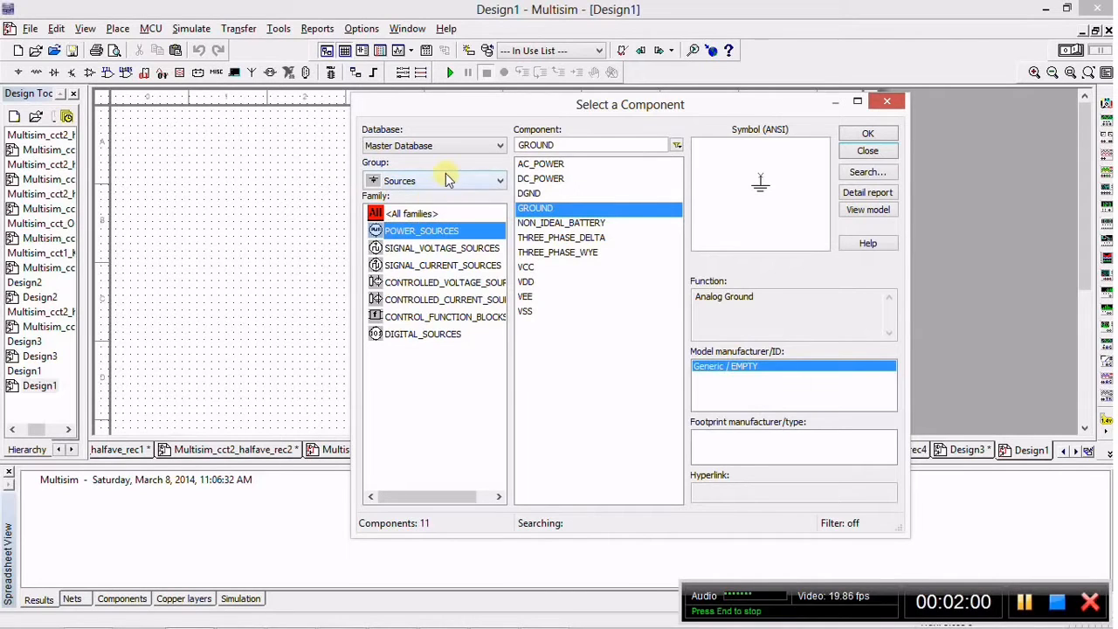
pyautogui.click(543, 180)
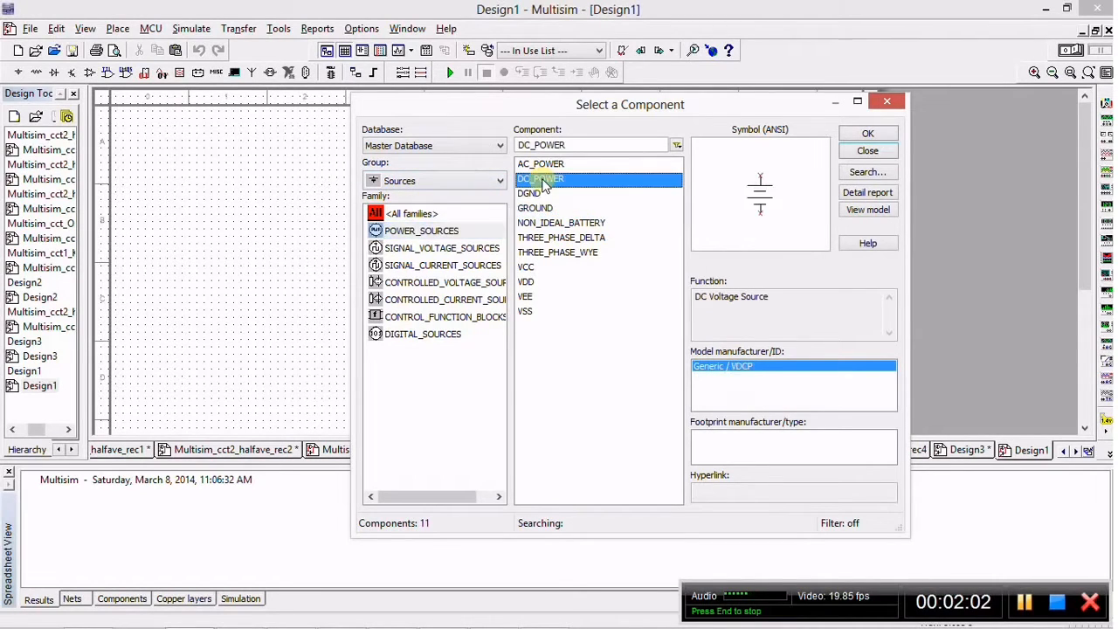
pyautogui.click(865, 136)
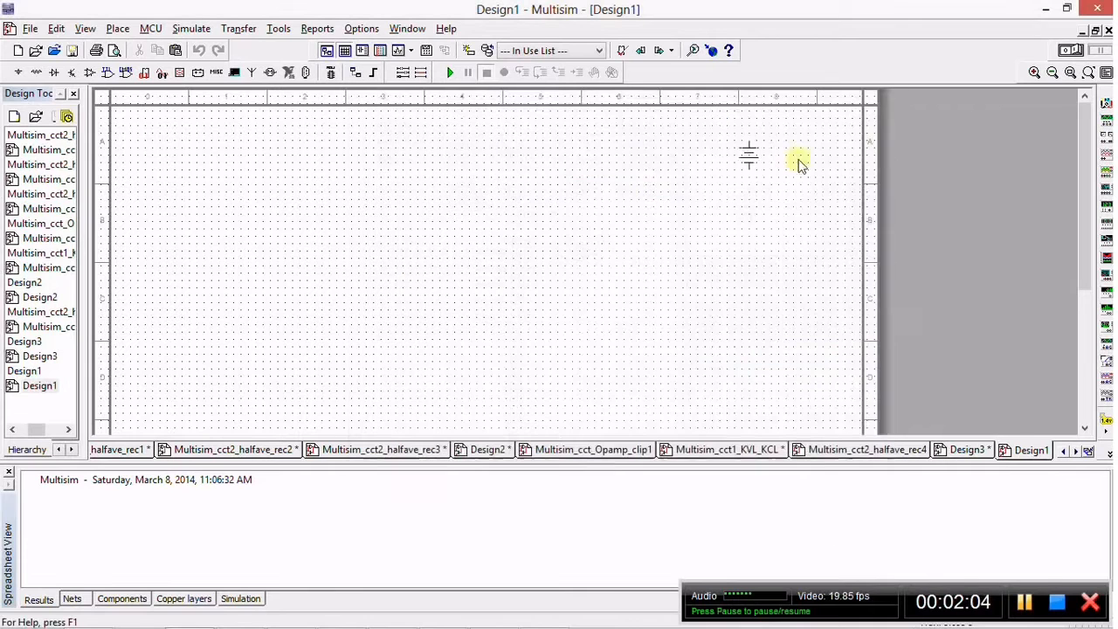
pyautogui.click(225, 276)
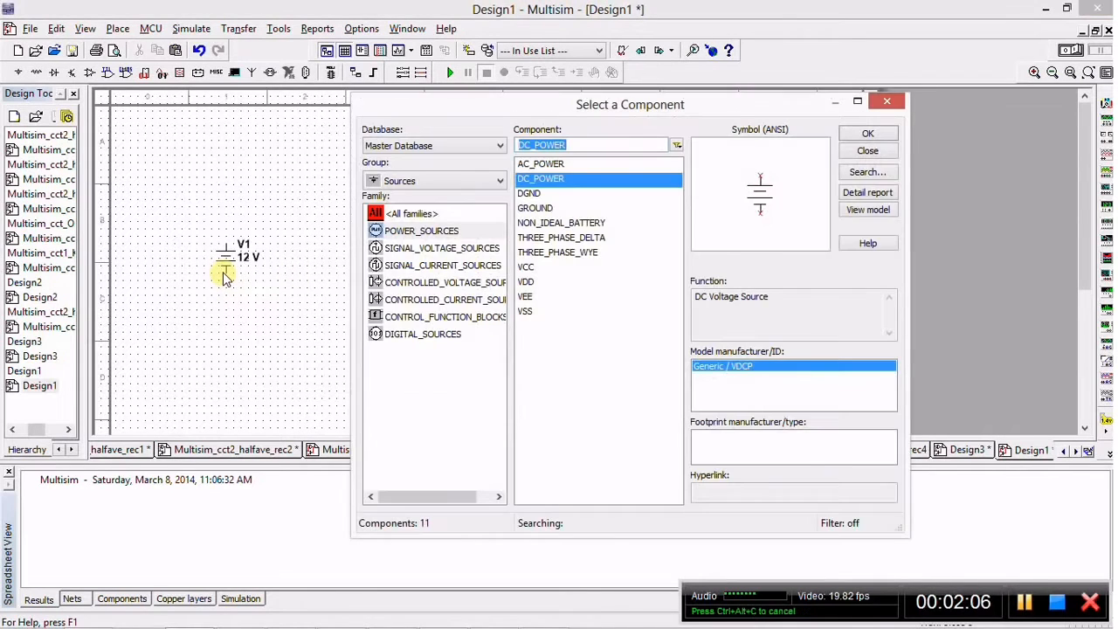
# Place two more DC_POWER sources, one at the lower middle and one at the right of the schematic, and finish placing sources.
pyautogui.click(863, 132)
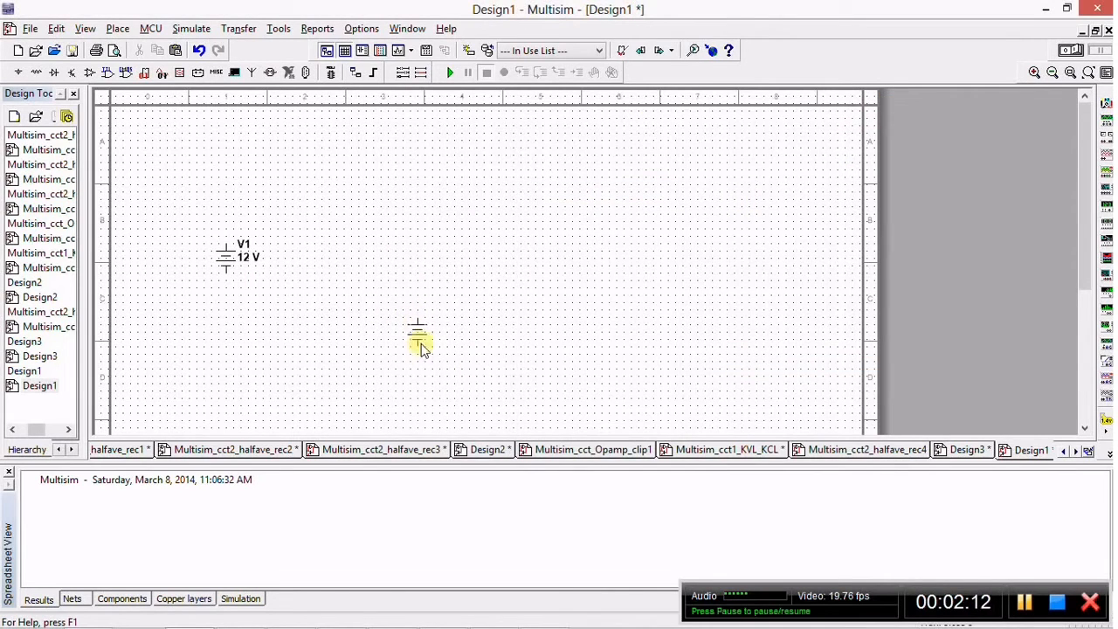
pyautogui.press('Escape')
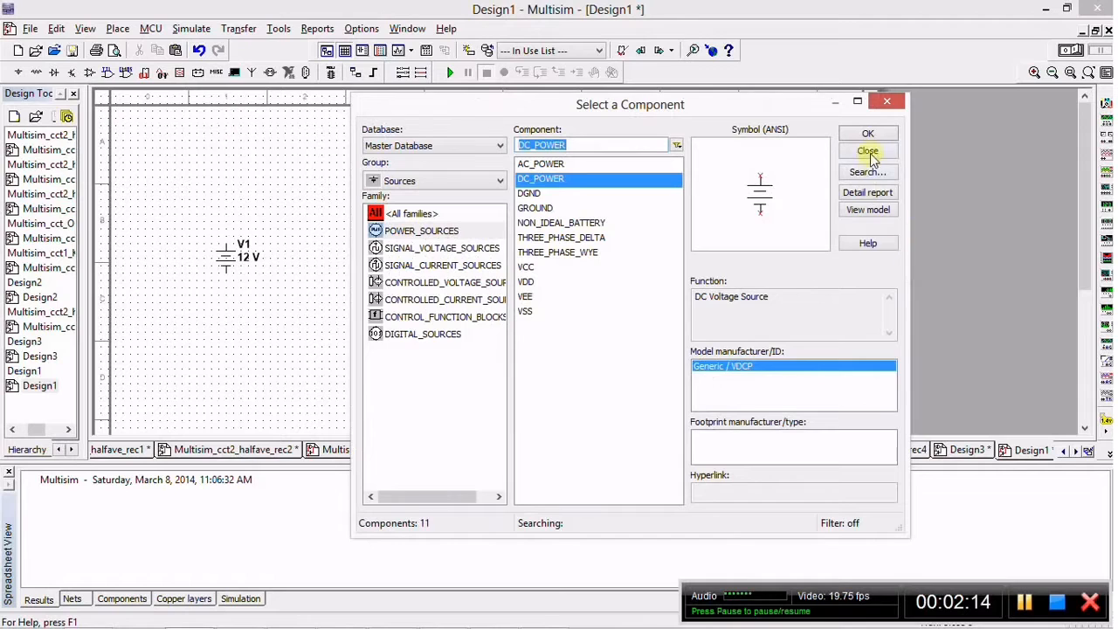
pyautogui.click(867, 135)
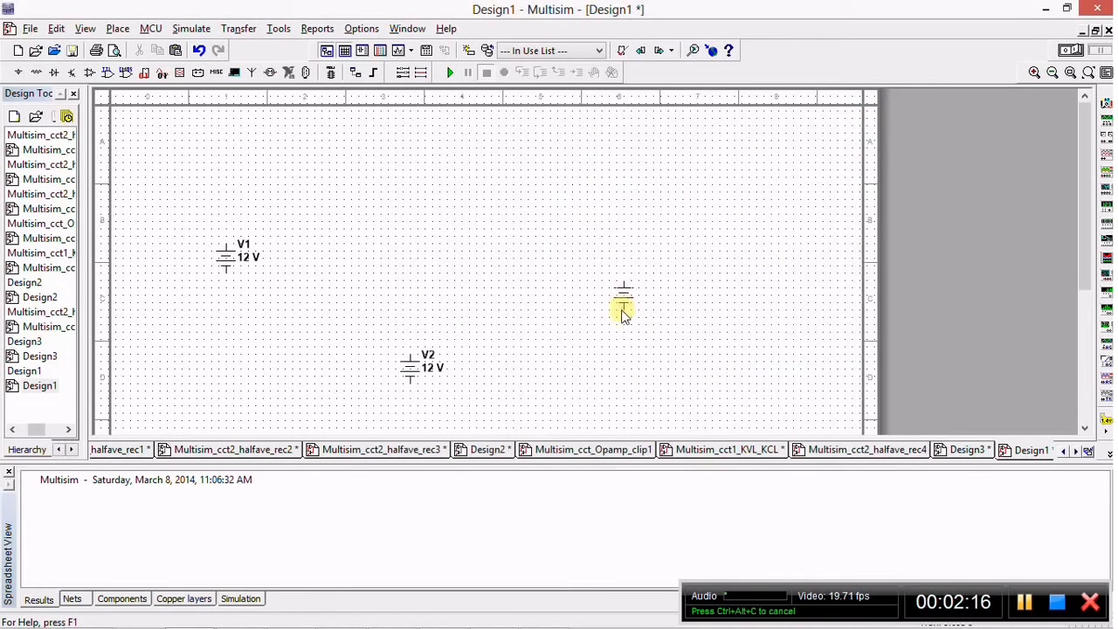
pyautogui.click(628, 279)
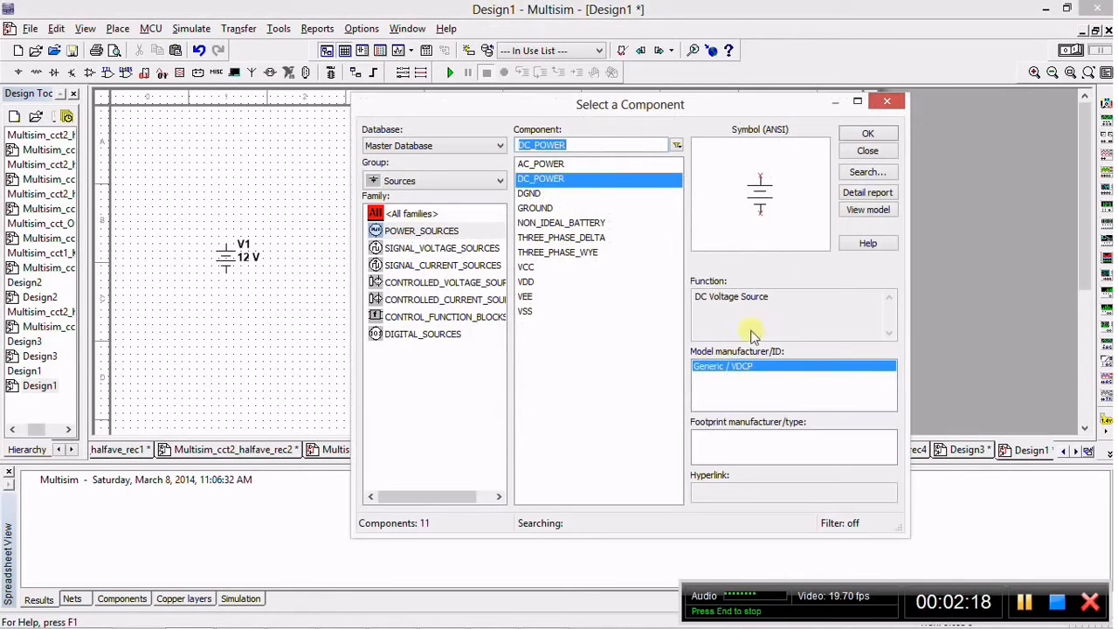
pyautogui.click(867, 152)
# Move sources V1 and V3 outward and down so both sit level in row C of the sheet.
pyautogui.click(228, 276)
pyautogui.moveTo(228, 276); pyautogui.dragTo(219, 301)
pyautogui.moveTo(629, 267); pyautogui.dragTo(684, 305)
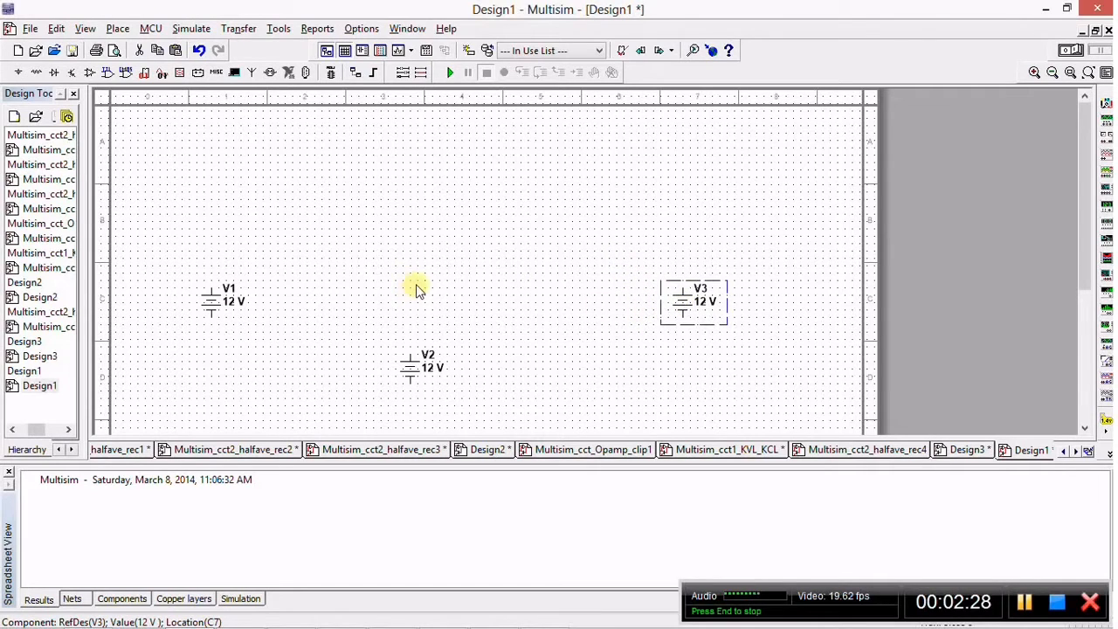
# Place a 10M resistor from the Basic group's RESISTOR family above and to the right of V1.
pyautogui.click(117, 29)
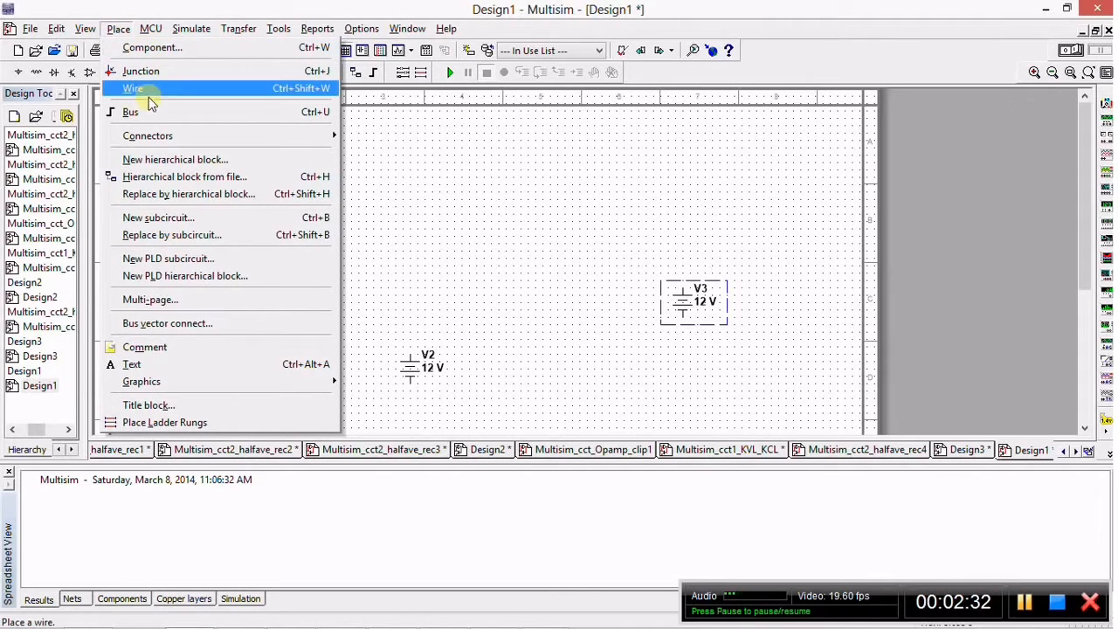
pyautogui.click(135, 48)
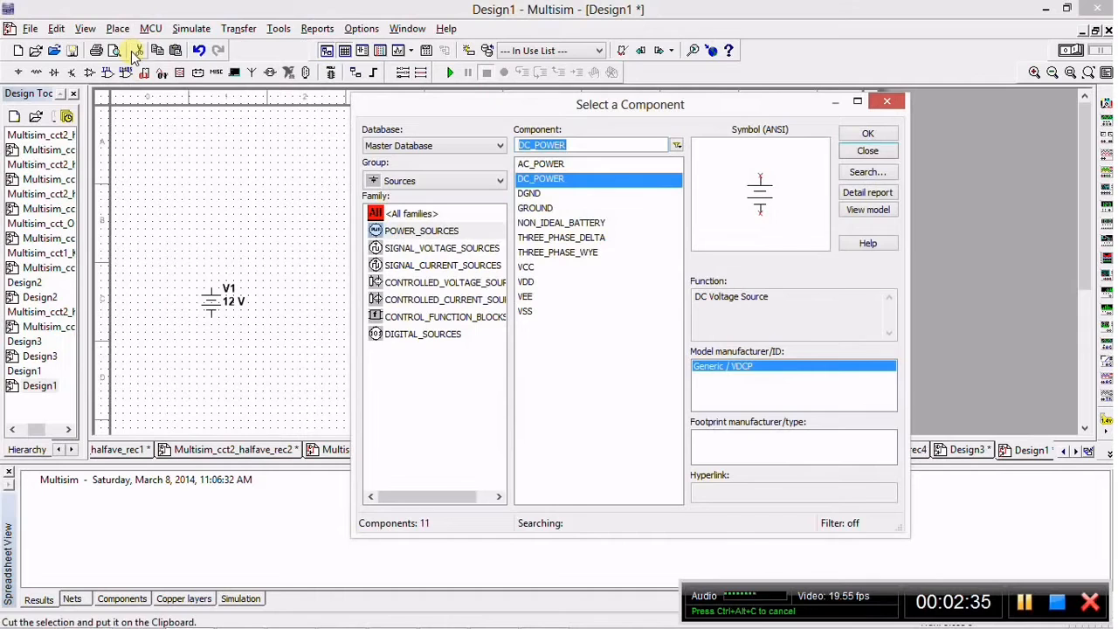
pyautogui.click(431, 183)
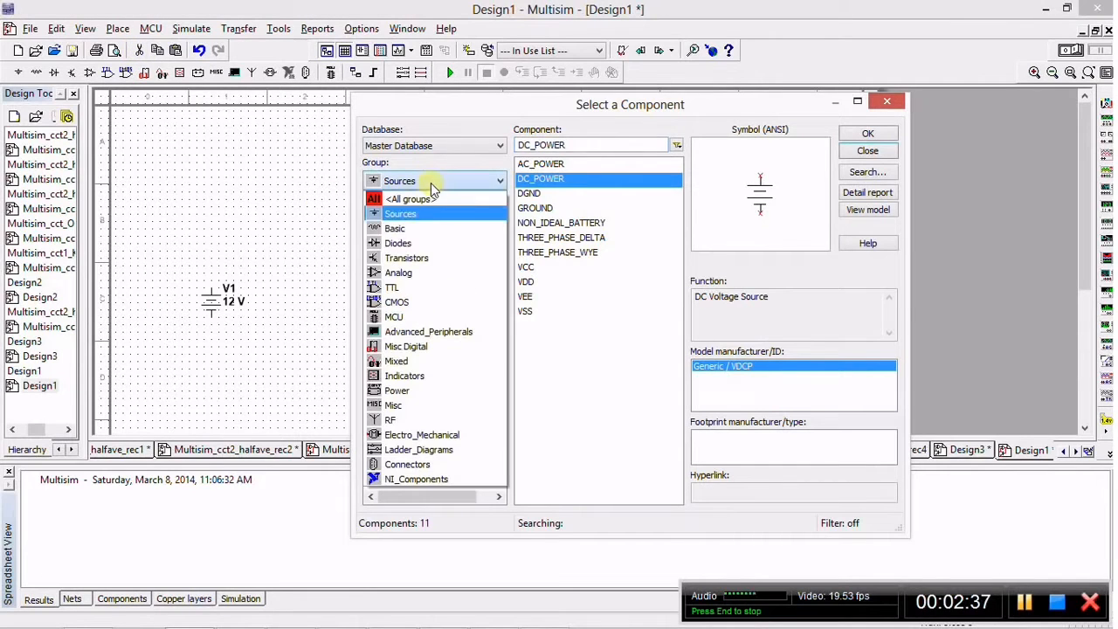
pyautogui.click(411, 233)
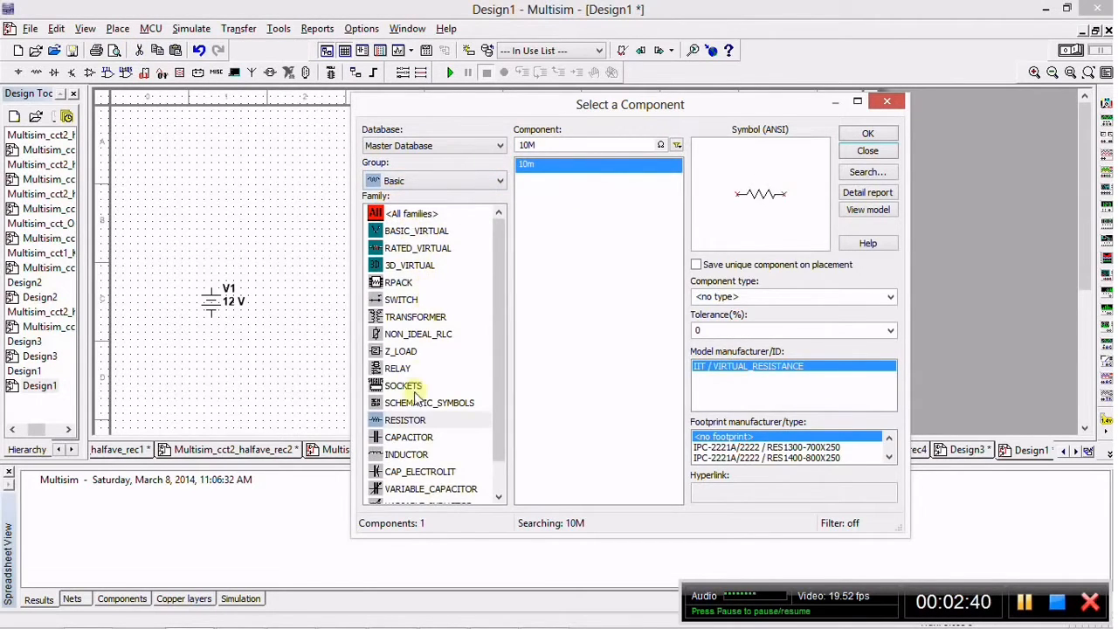
pyautogui.click(421, 419)
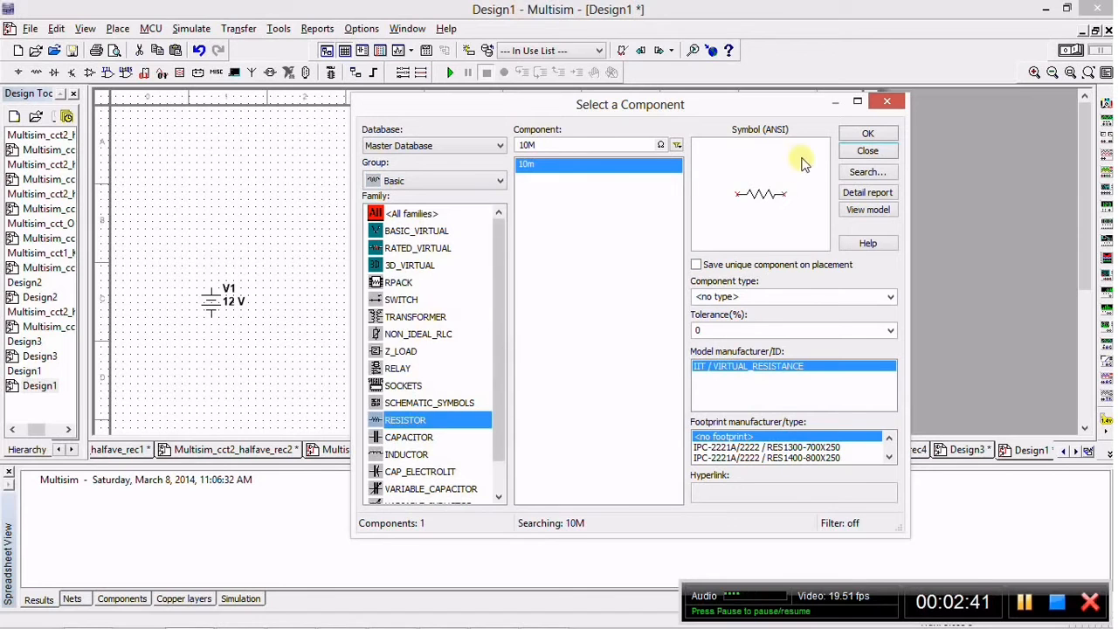
pyautogui.click(860, 135)
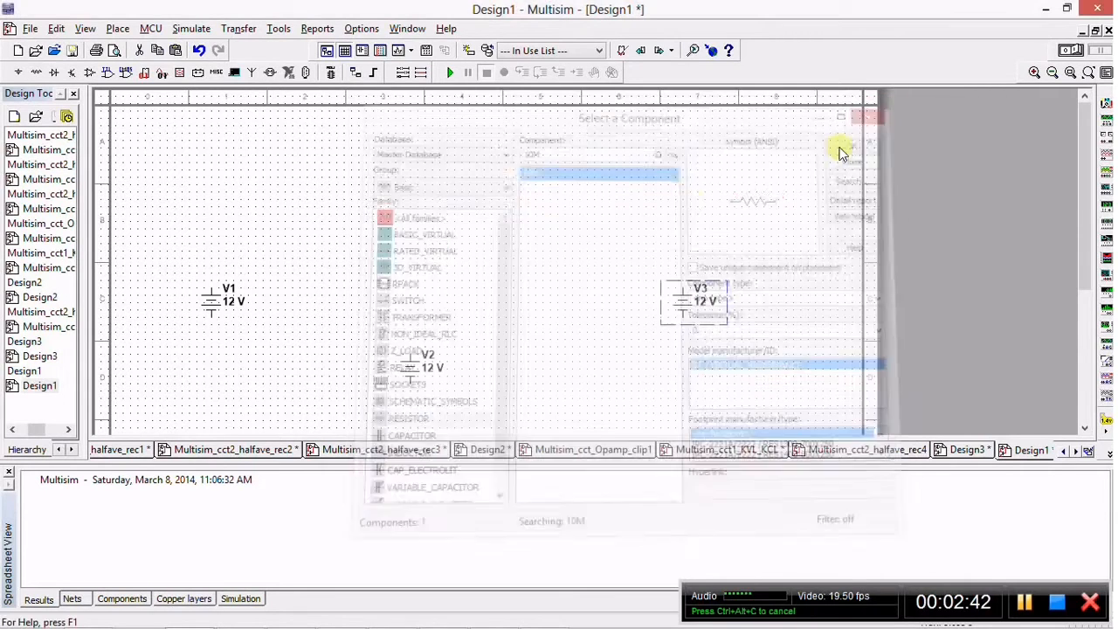
pyautogui.click(304, 174)
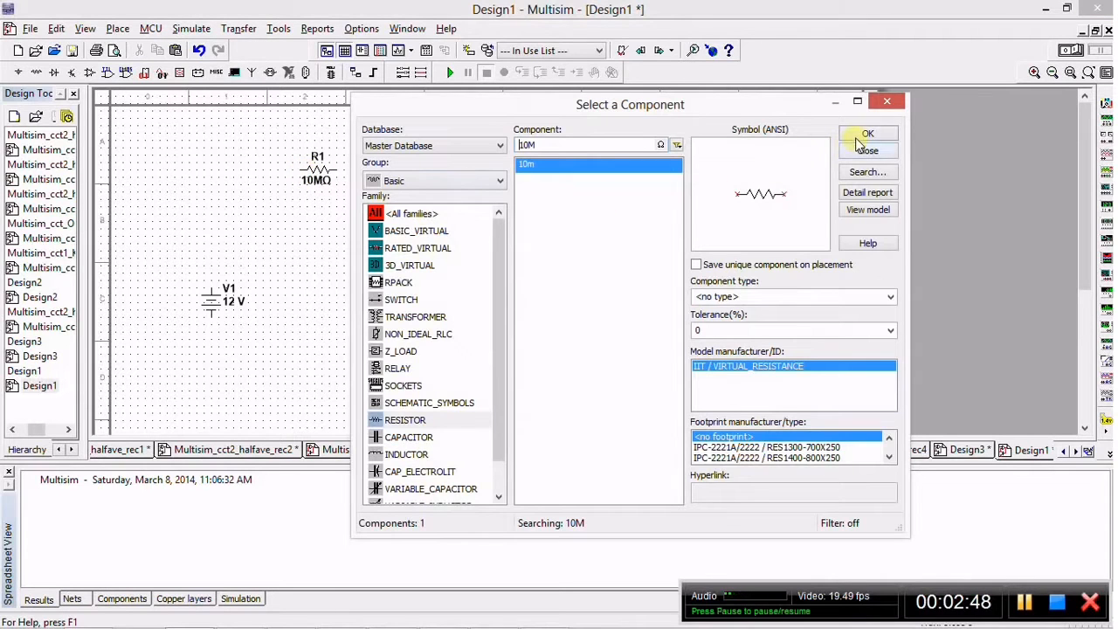
# Place three more 10M resistors: one at the upper right, one above V2 and one below V3.
pyautogui.click(862, 137)
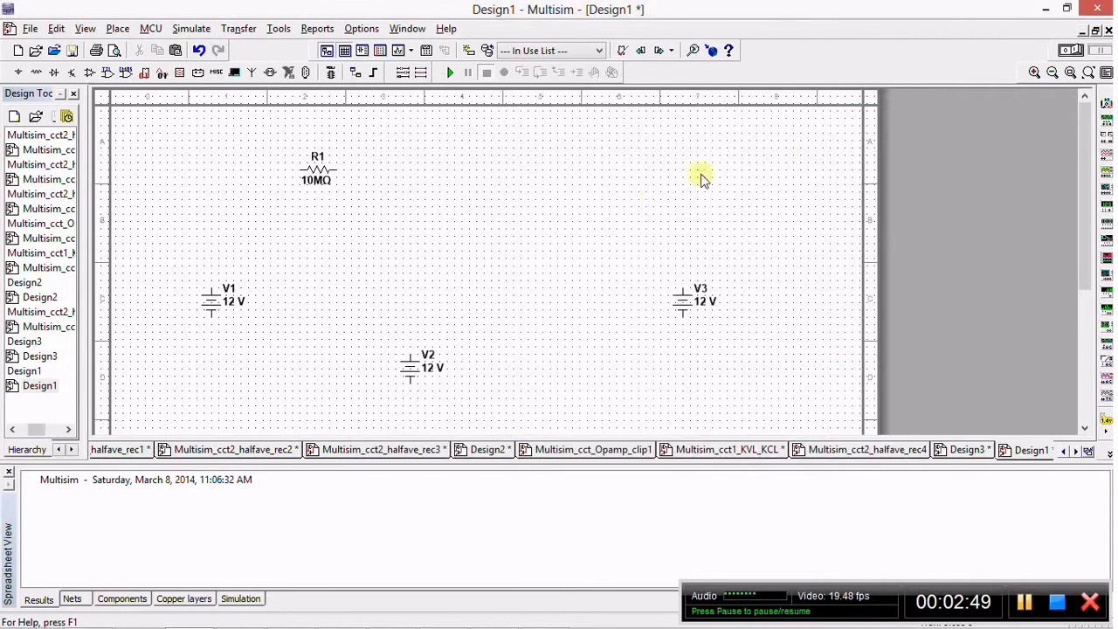
pyautogui.click(586, 178)
pyautogui.click(867, 134)
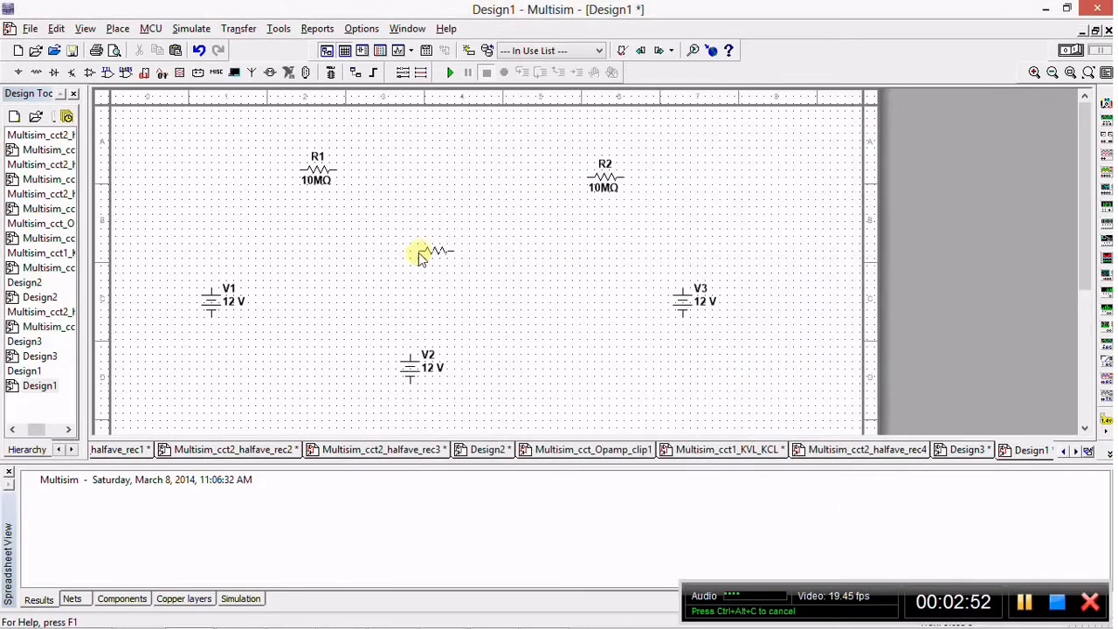
pyautogui.click(418, 255)
pyautogui.click(868, 135)
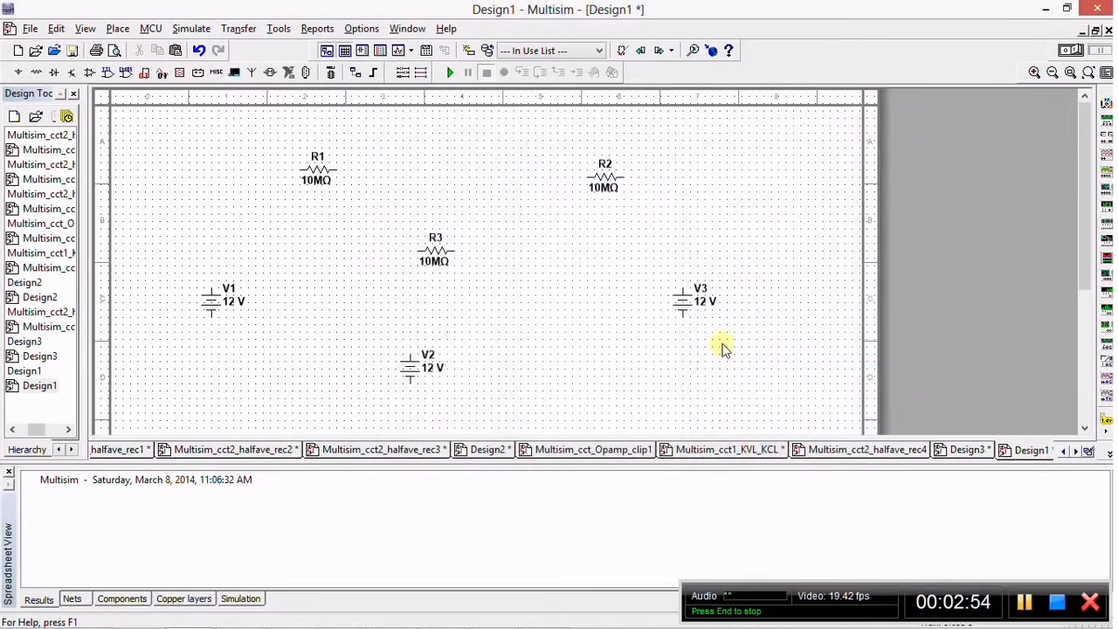
pyautogui.click(682, 362)
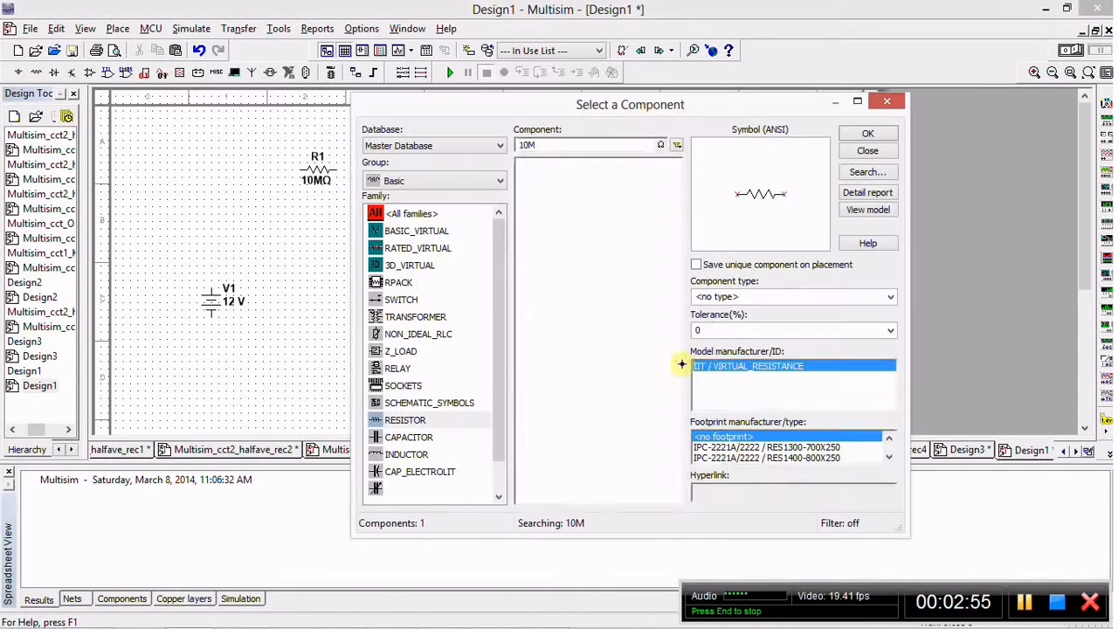
pyautogui.click(867, 152)
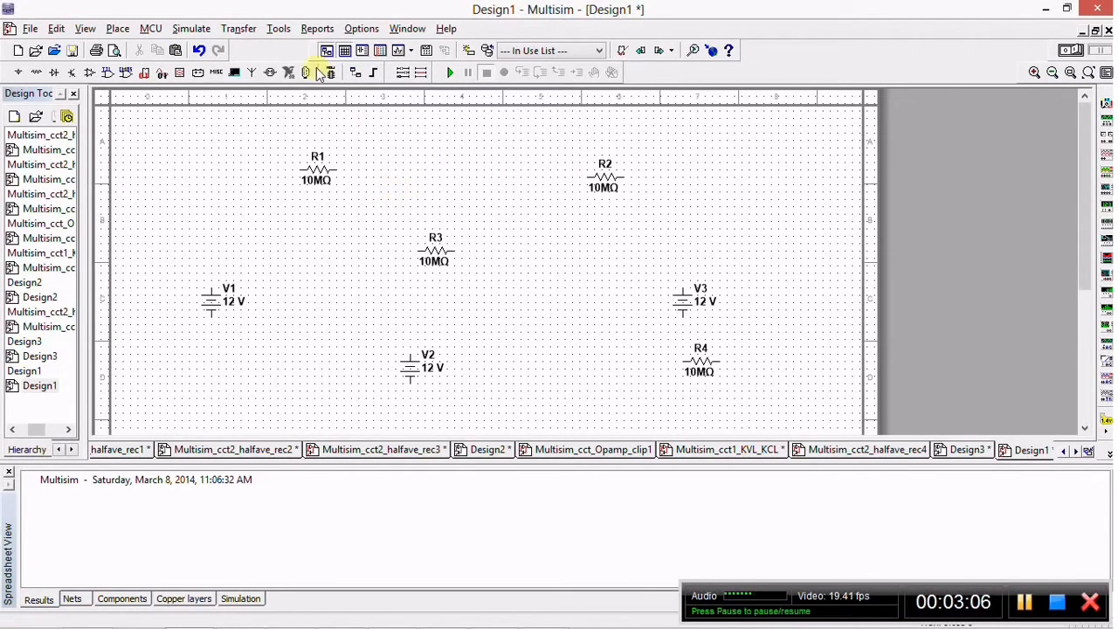
# Place two horizontal ammeters (AMMETER_H) from the Indicators group between resistors R1 and R2.
pyautogui.click(117, 28)
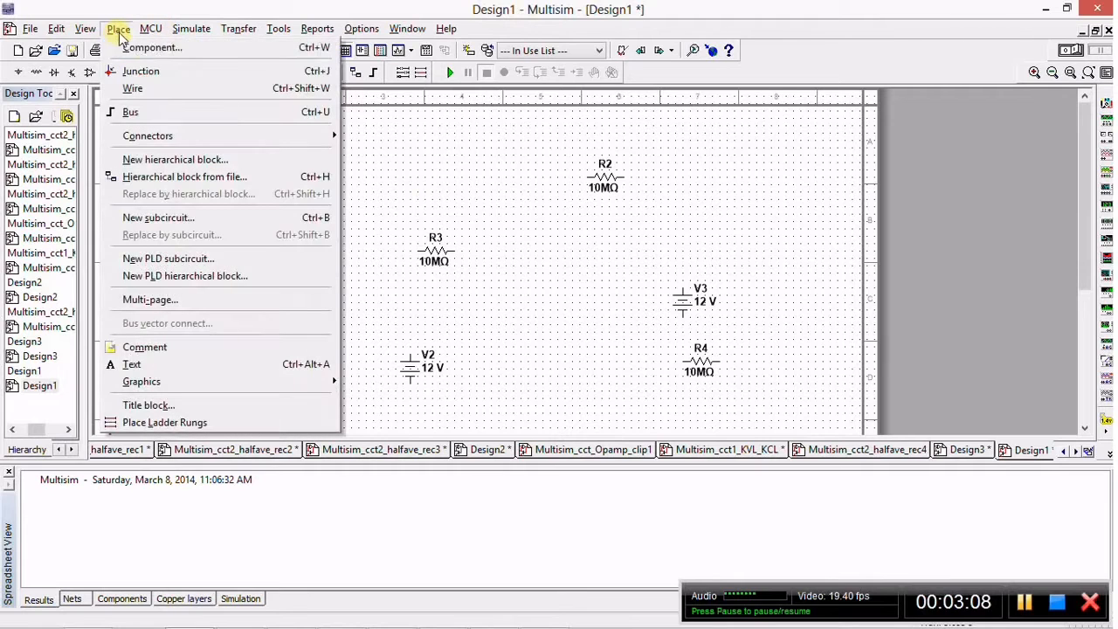
pyautogui.click(168, 50)
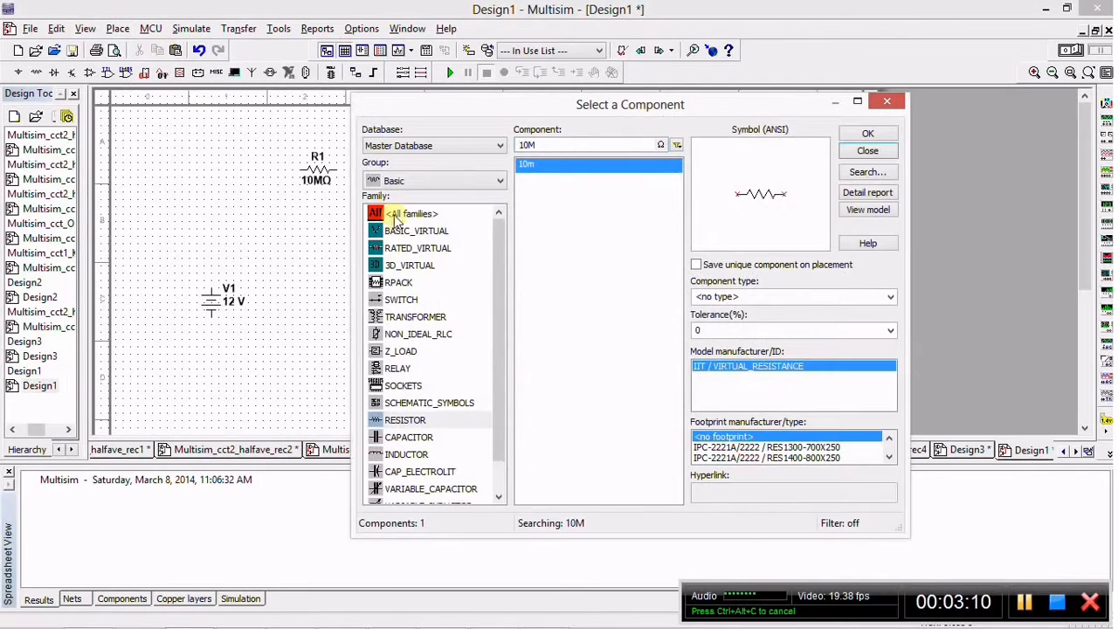
pyautogui.click(440, 180)
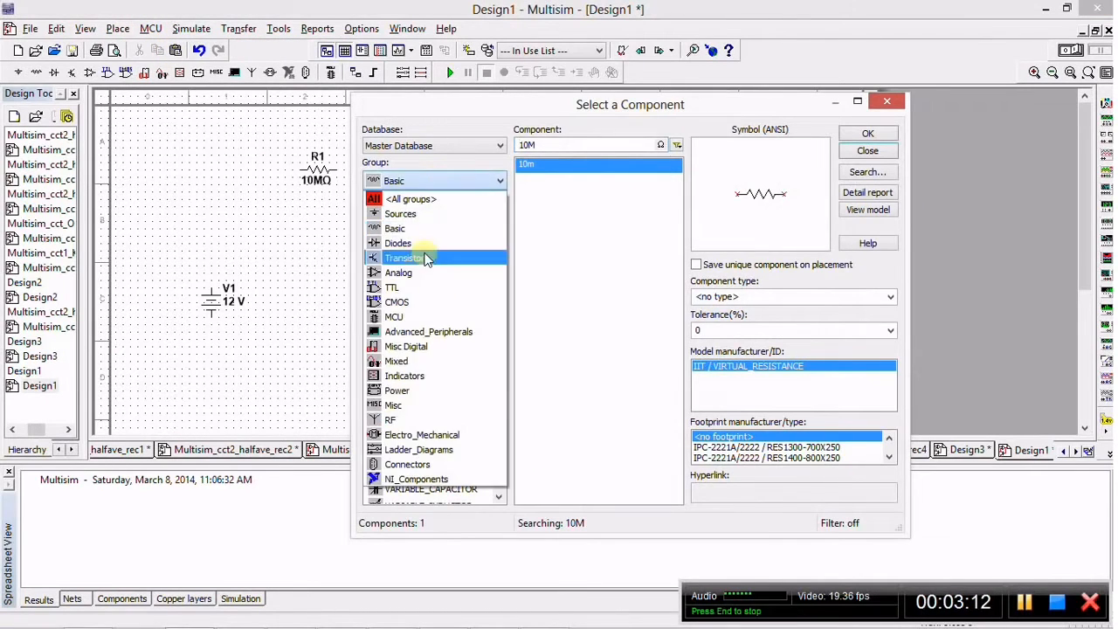
pyautogui.click(423, 377)
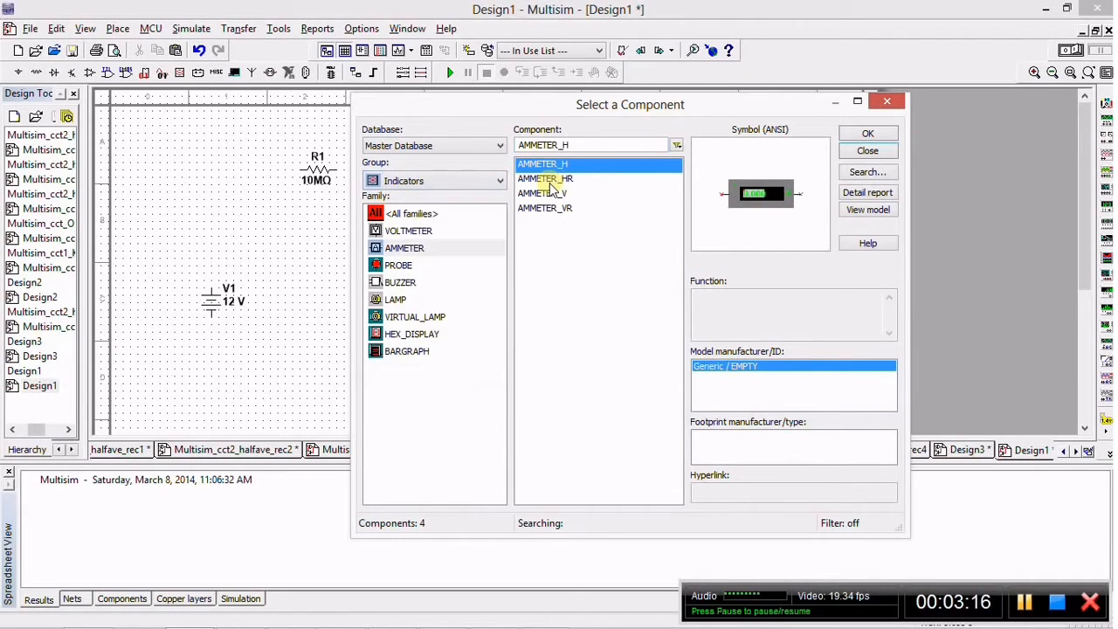
pyautogui.click(869, 135)
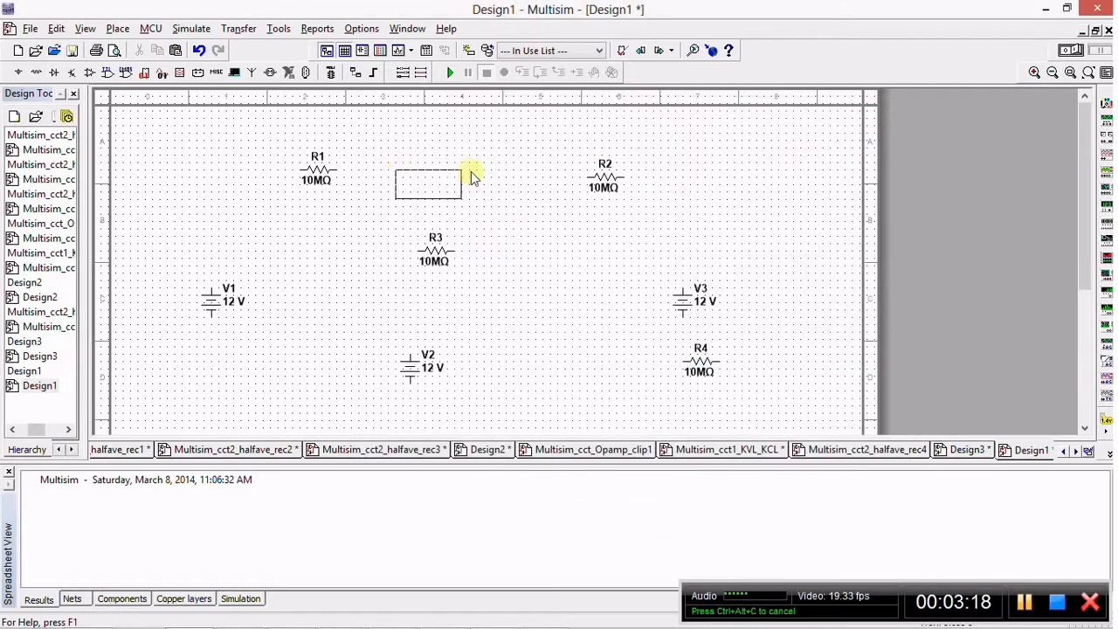
pyautogui.click(362, 172)
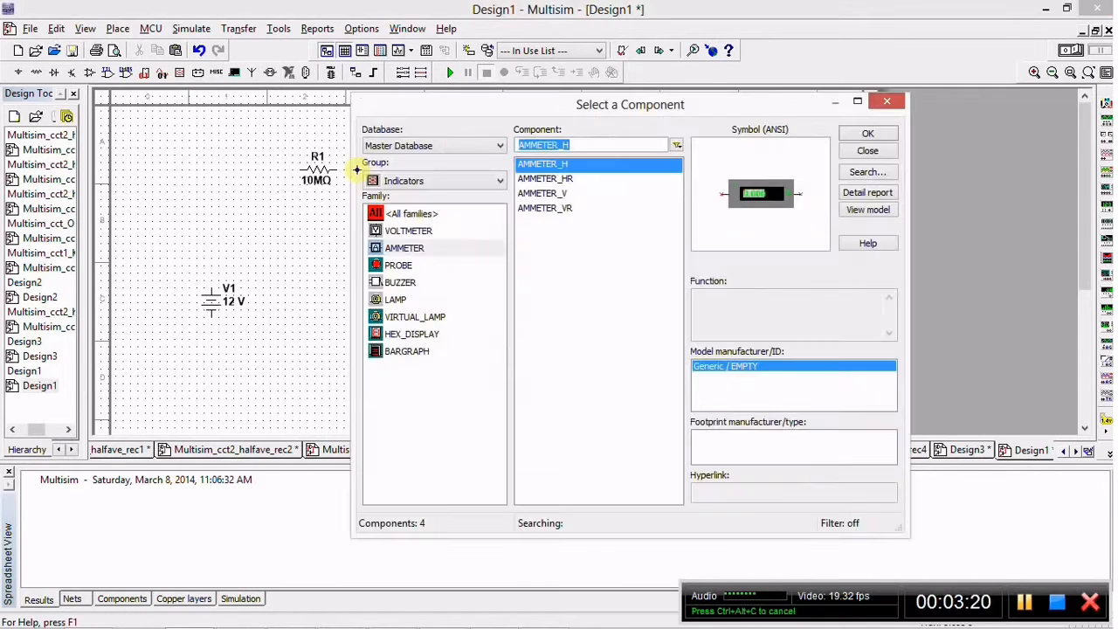
pyautogui.click(855, 155)
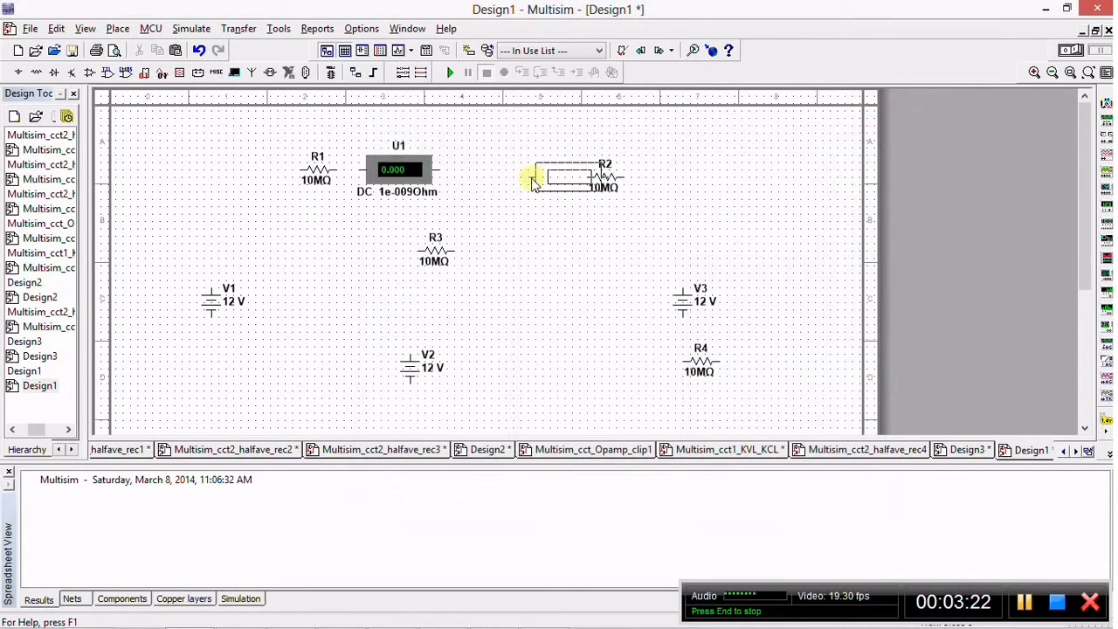
pyautogui.click(492, 177)
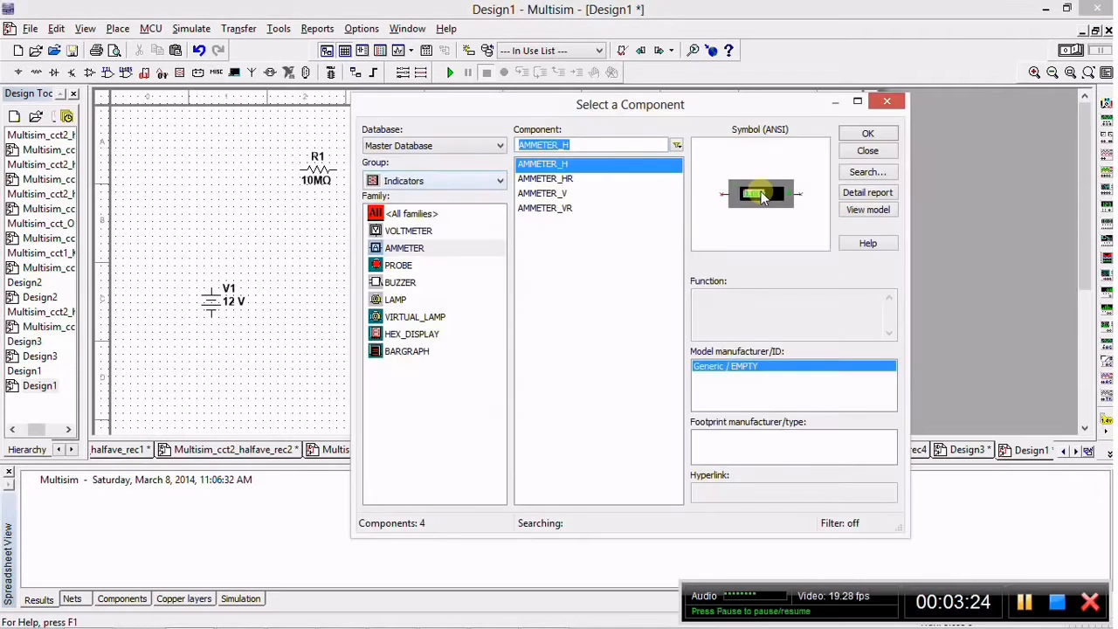
# Place a vertical ammeter (AMMETER_V) beside R3 and finish placing components.
pyautogui.click(563, 194)
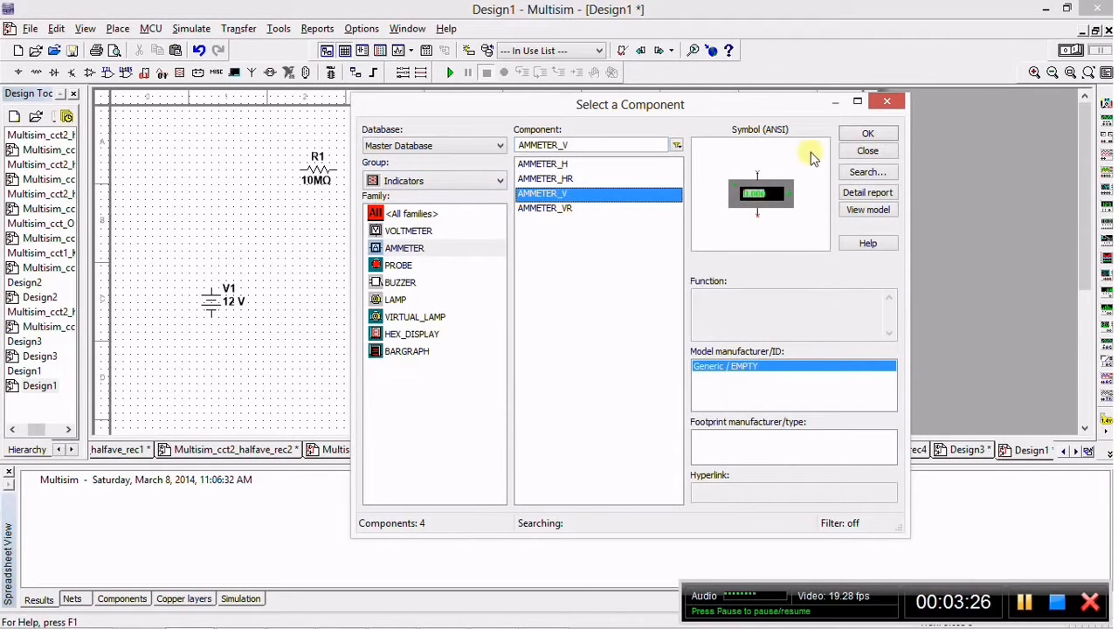
pyautogui.click(860, 136)
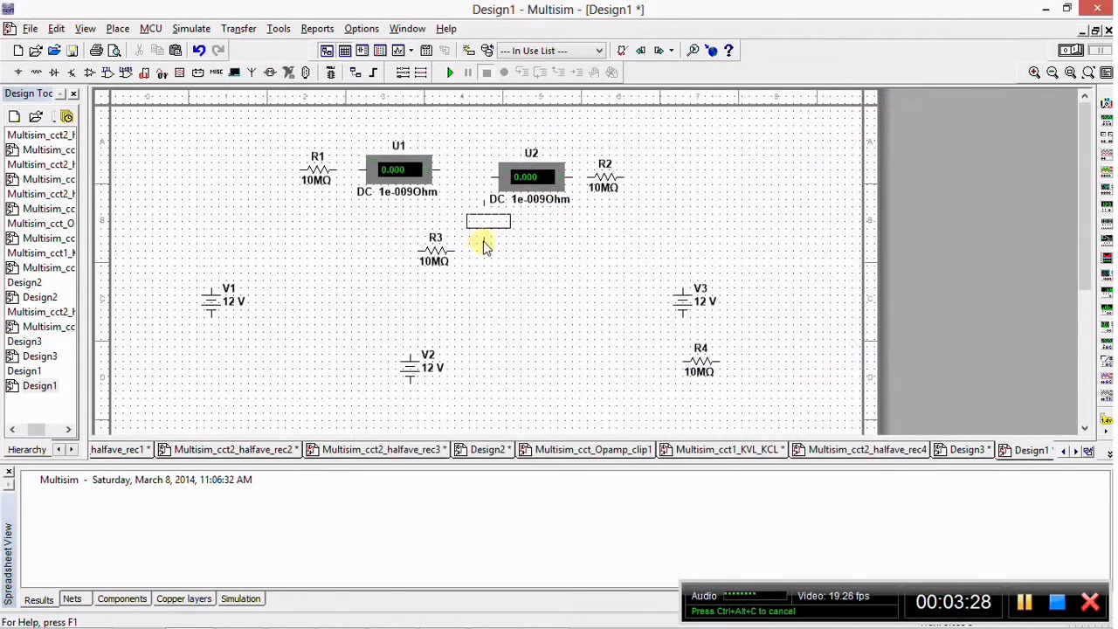
pyautogui.click(492, 262)
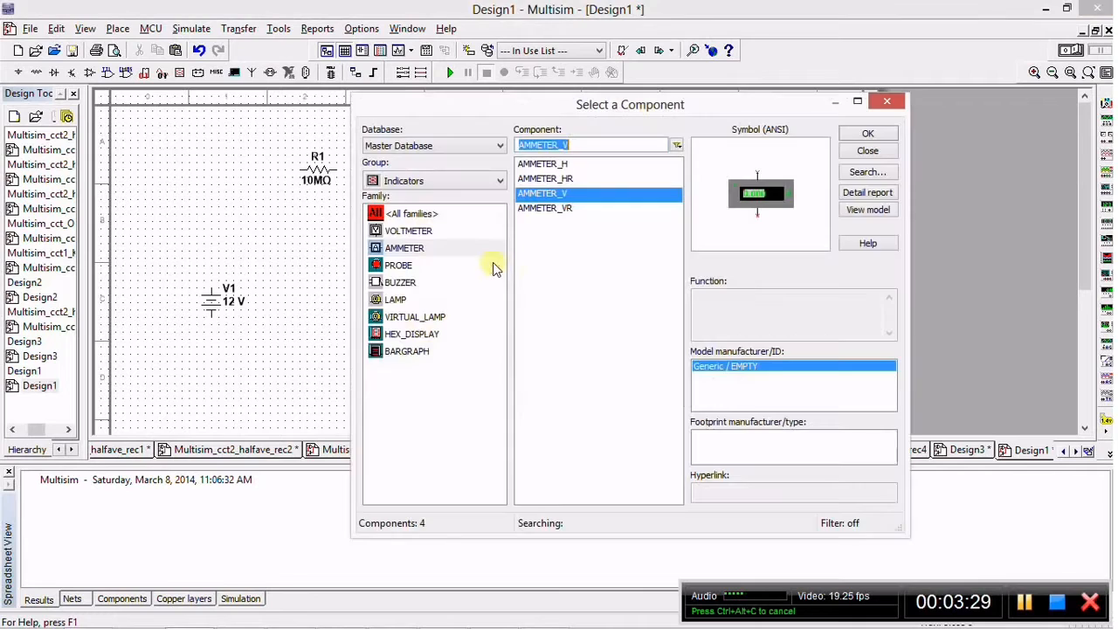
pyautogui.click(868, 150)
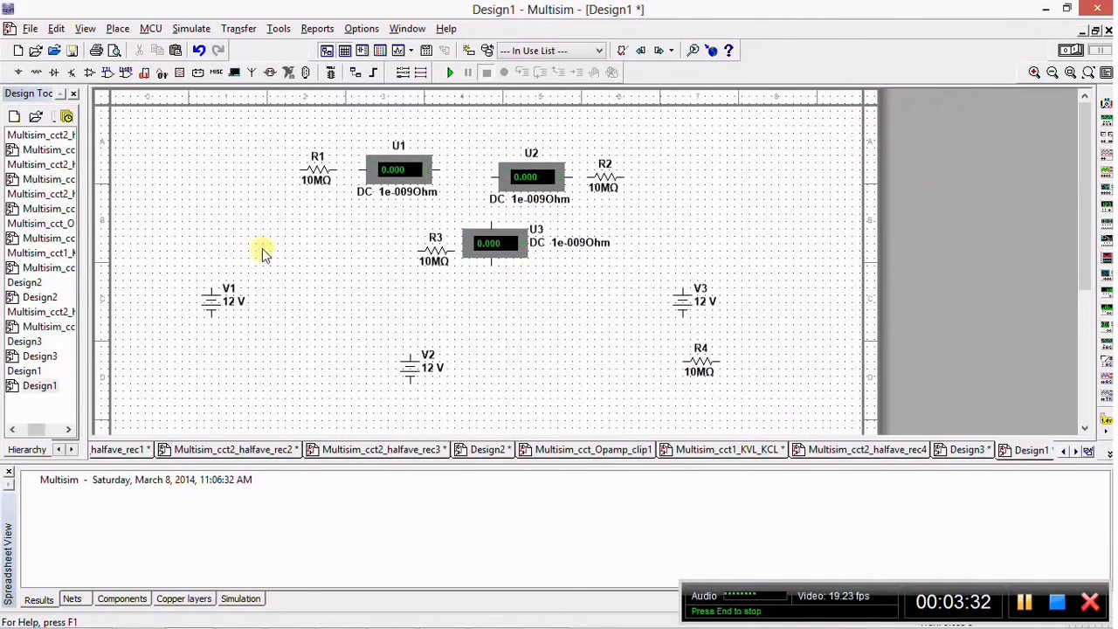
# Place two vertical voltmeters (VOLTMETER_V) from the Indicators group, one above and left of V1 and one right of V3, and finish placing components.
pyautogui.click(116, 30)
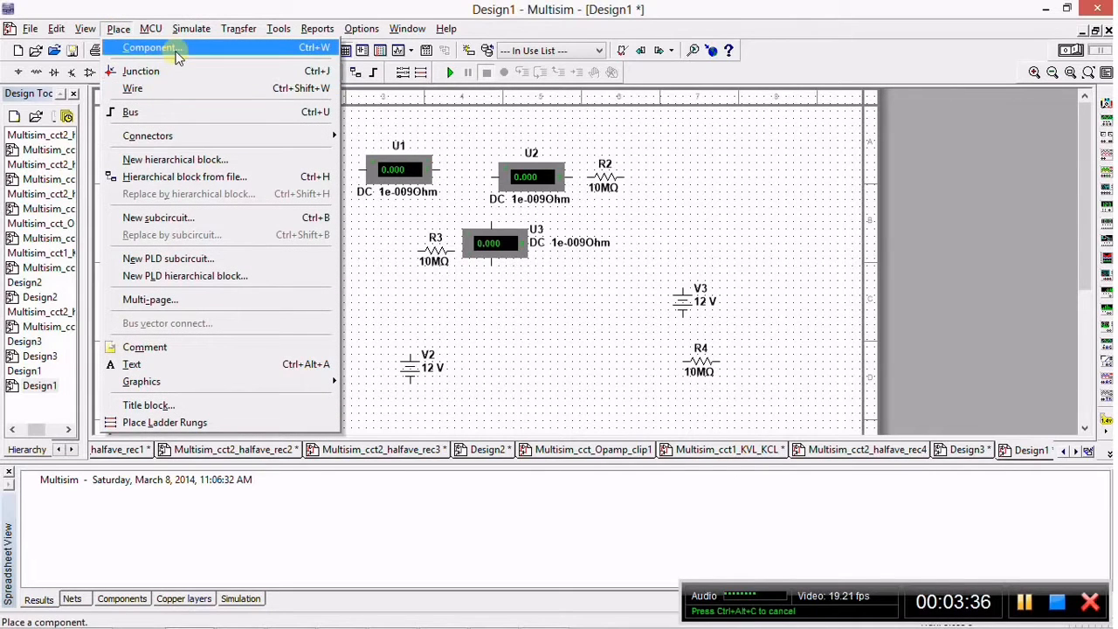
pyautogui.click(150, 48)
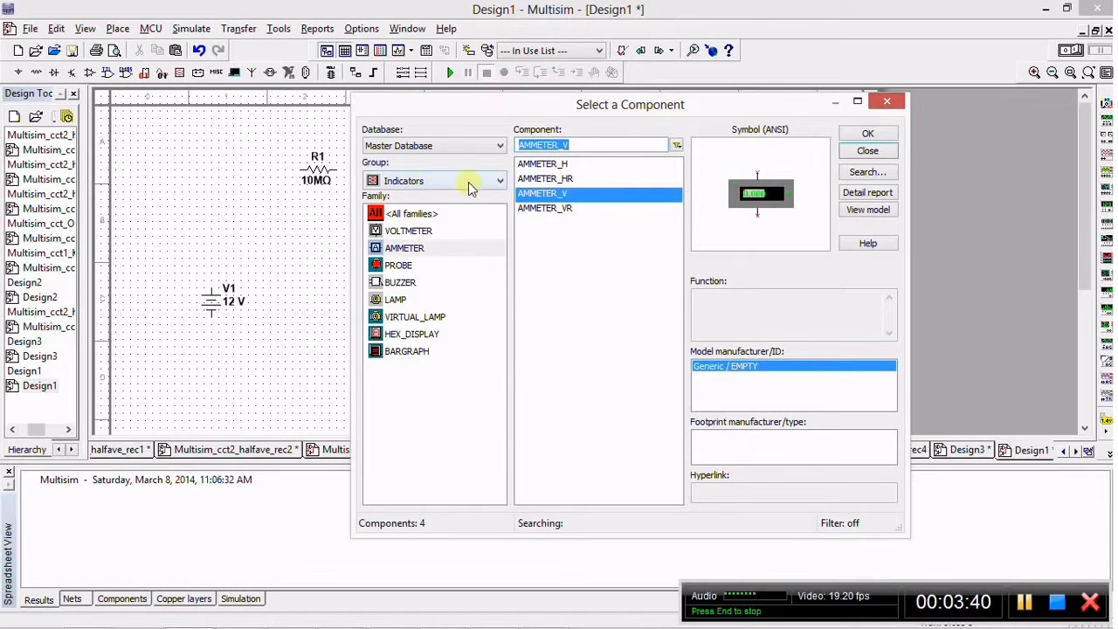
pyautogui.click(409, 232)
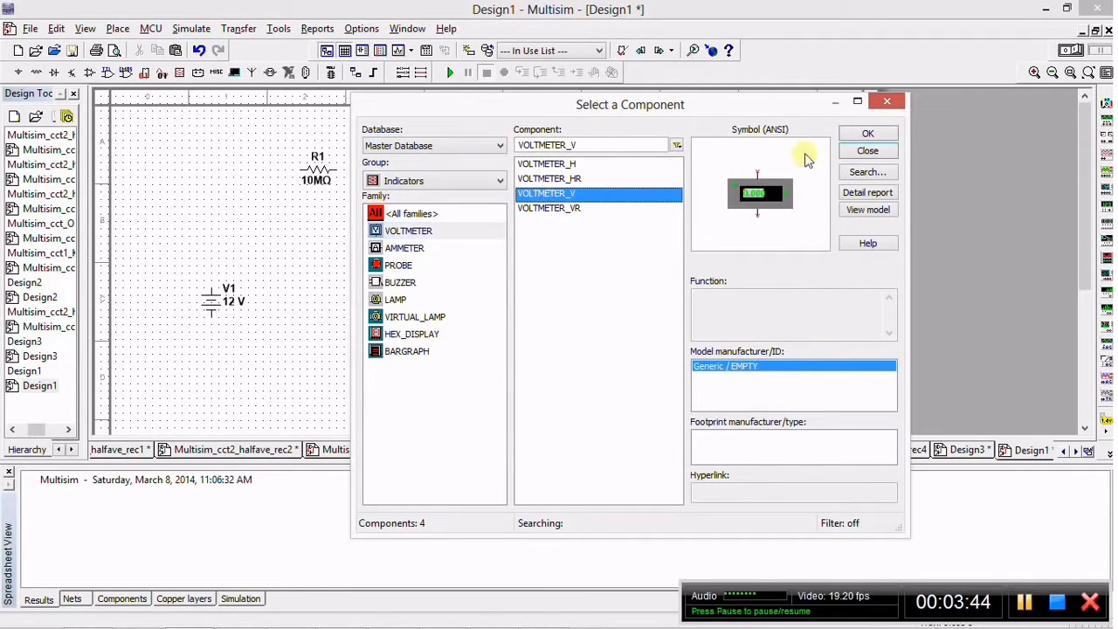
pyautogui.click(867, 133)
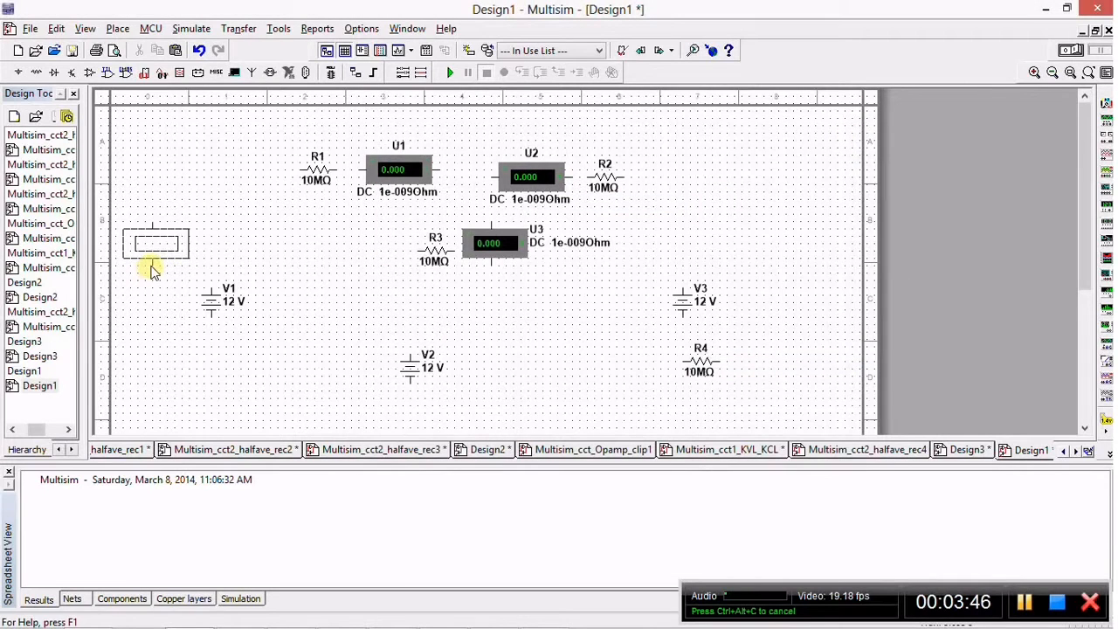
pyautogui.click(149, 269)
pyautogui.click(864, 133)
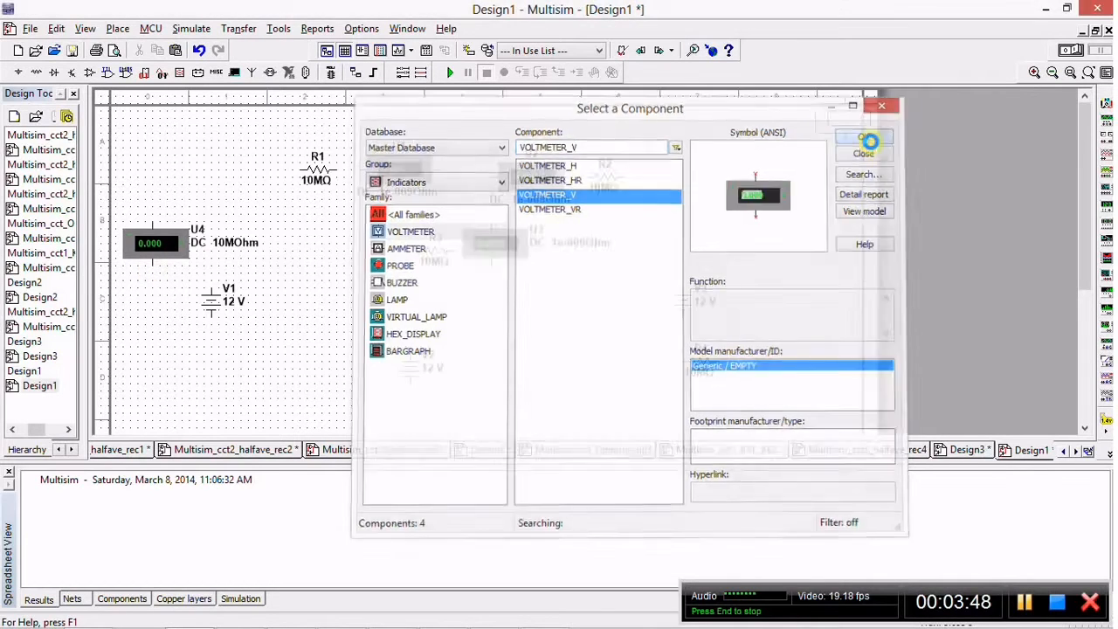
pyautogui.click(789, 291)
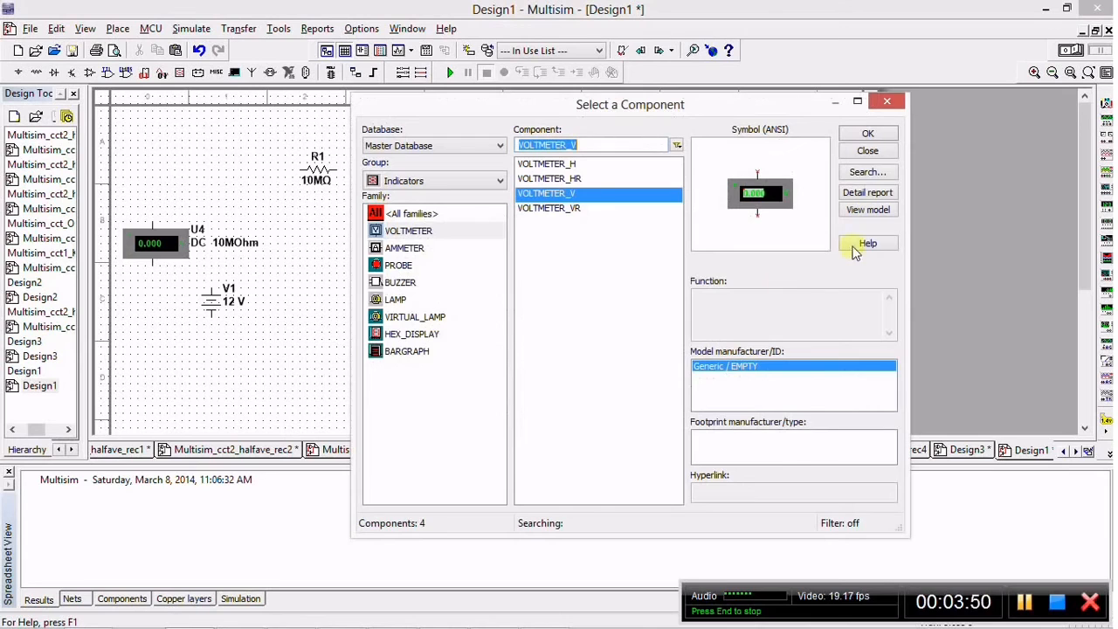
pyautogui.click(875, 155)
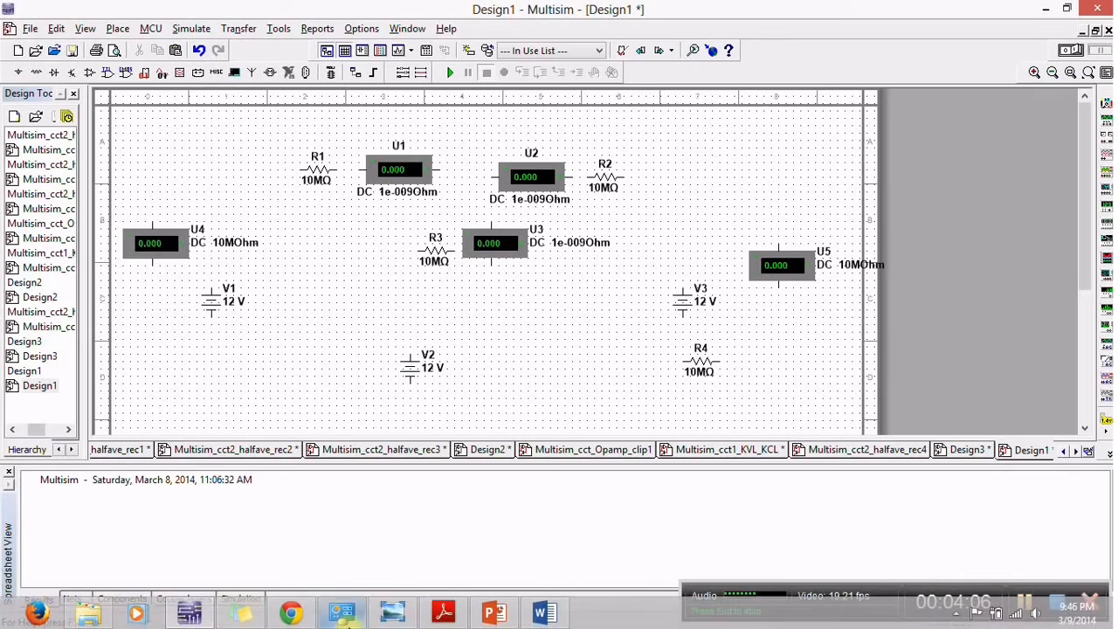
# Check the circuit in the past paper question image in Windows Photo Viewer, return to Multisim and move V3 up beside voltmeter U5.
pyautogui.click(392, 611)
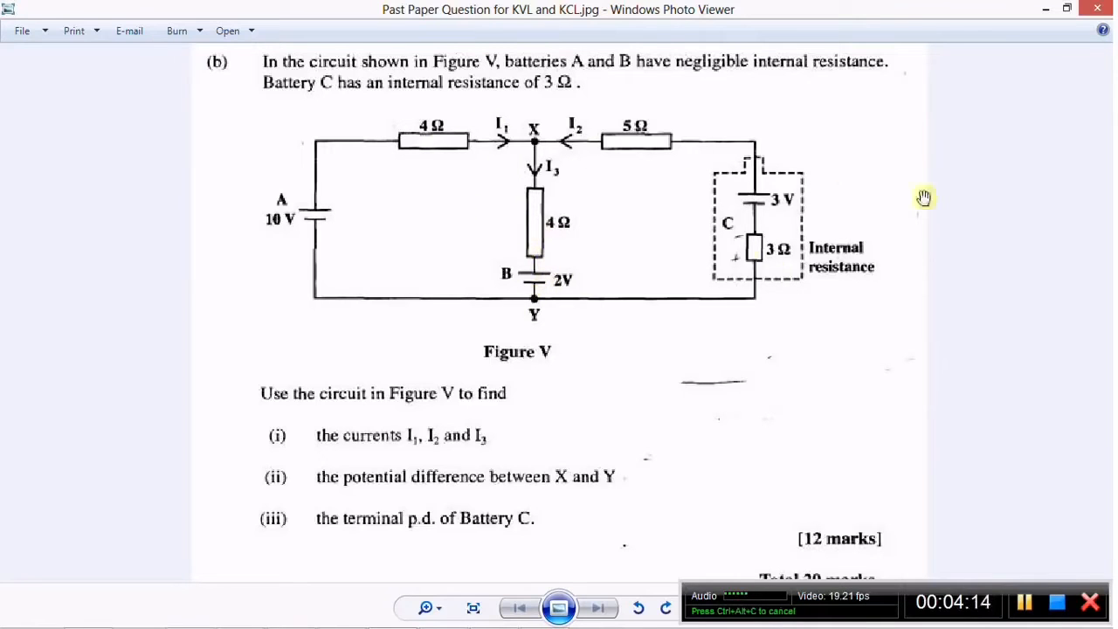
pyautogui.click(1046, 9)
pyautogui.click(683, 302)
pyautogui.moveTo(683, 303); pyautogui.dragTo(698, 251)
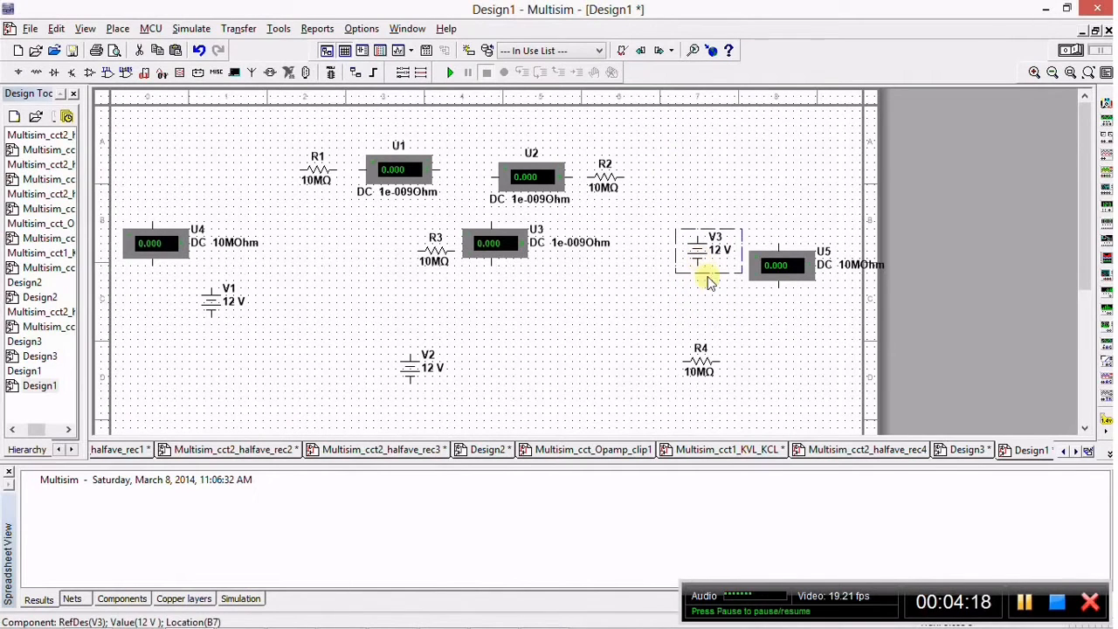
# Rotate R4 90° clockwise and move it directly below V3.
pyautogui.click(694, 371)
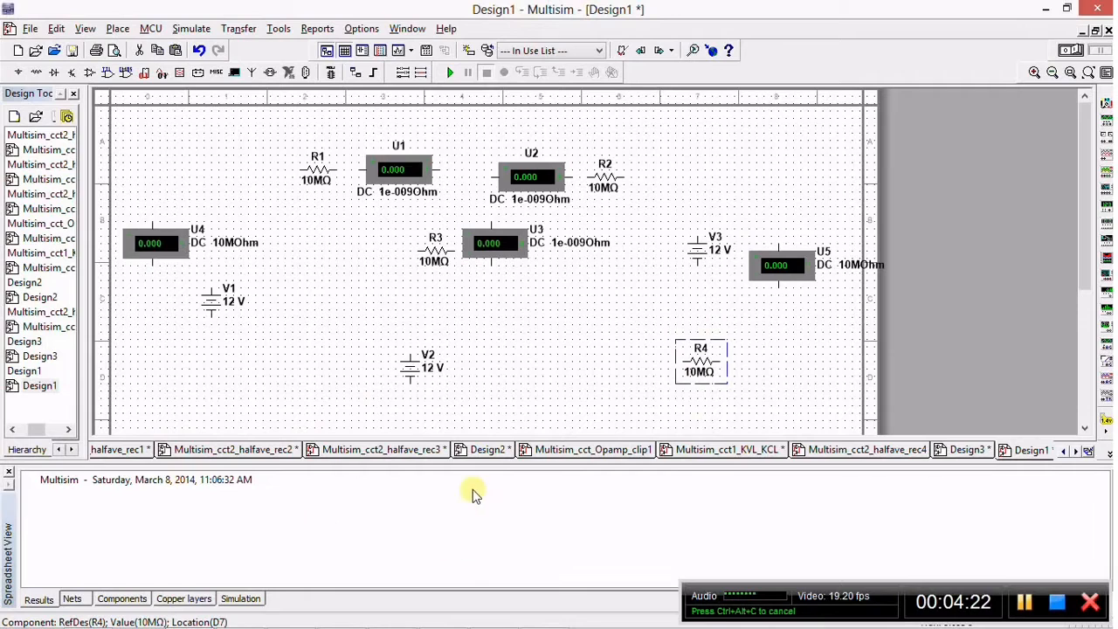
pyautogui.rightClick(704, 360)
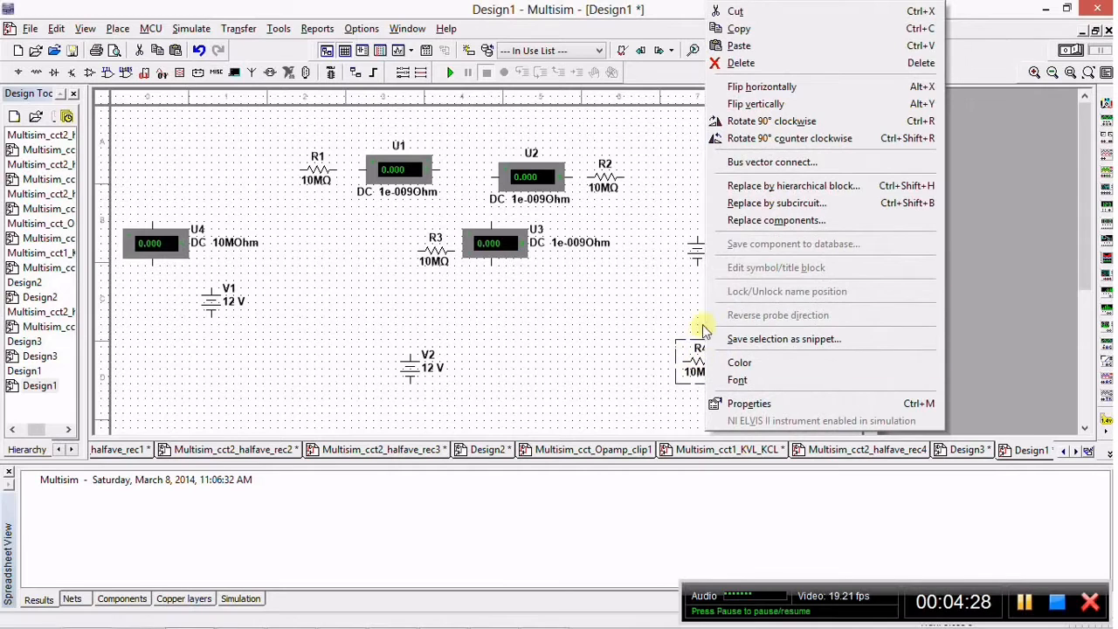
pyautogui.click(747, 123)
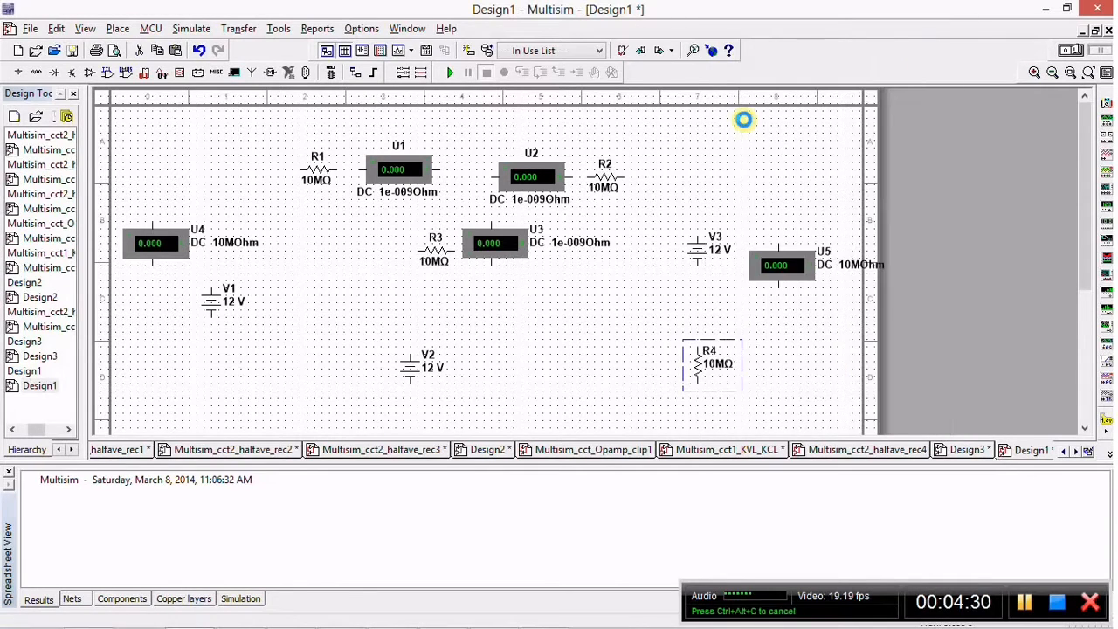
pyautogui.moveTo(702, 374); pyautogui.dragTo(691, 320)
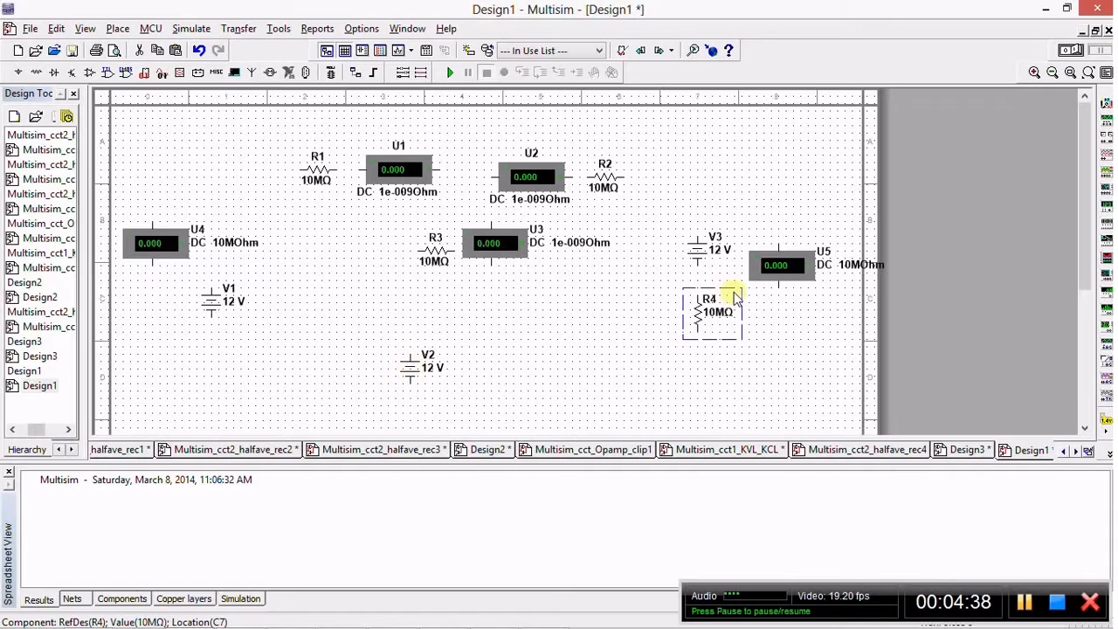
# Rotate R3 90° clockwise and line up ammeter U3, R3 and V2 in one vertical column, with U3 uppermost and V2 lowest.
pyautogui.click(447, 253)
pyautogui.rightClick(441, 253)
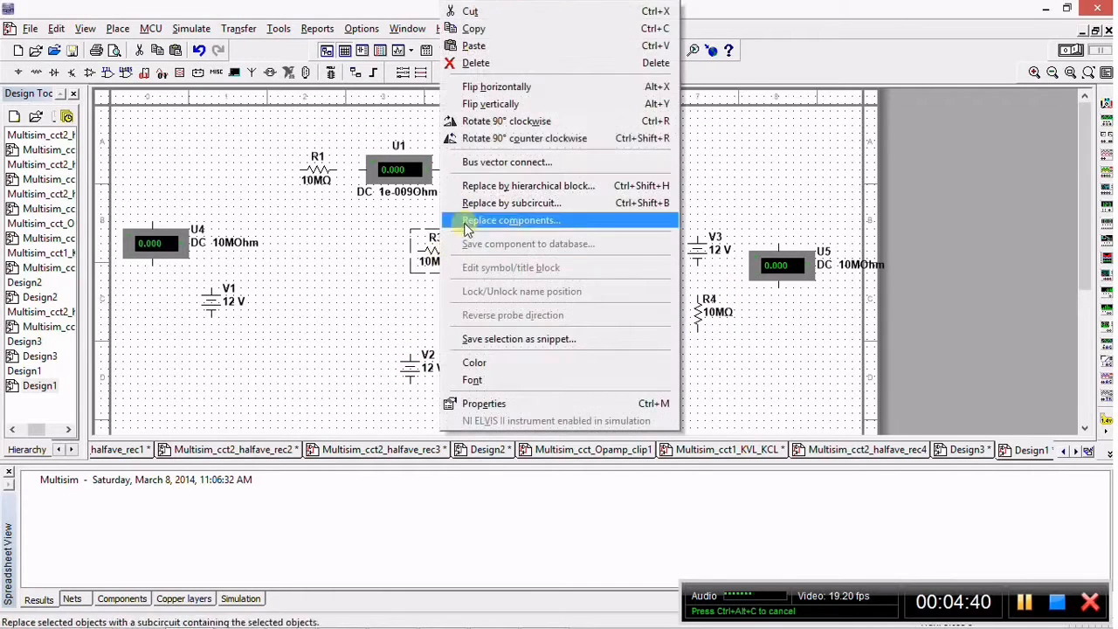
pyautogui.click(504, 122)
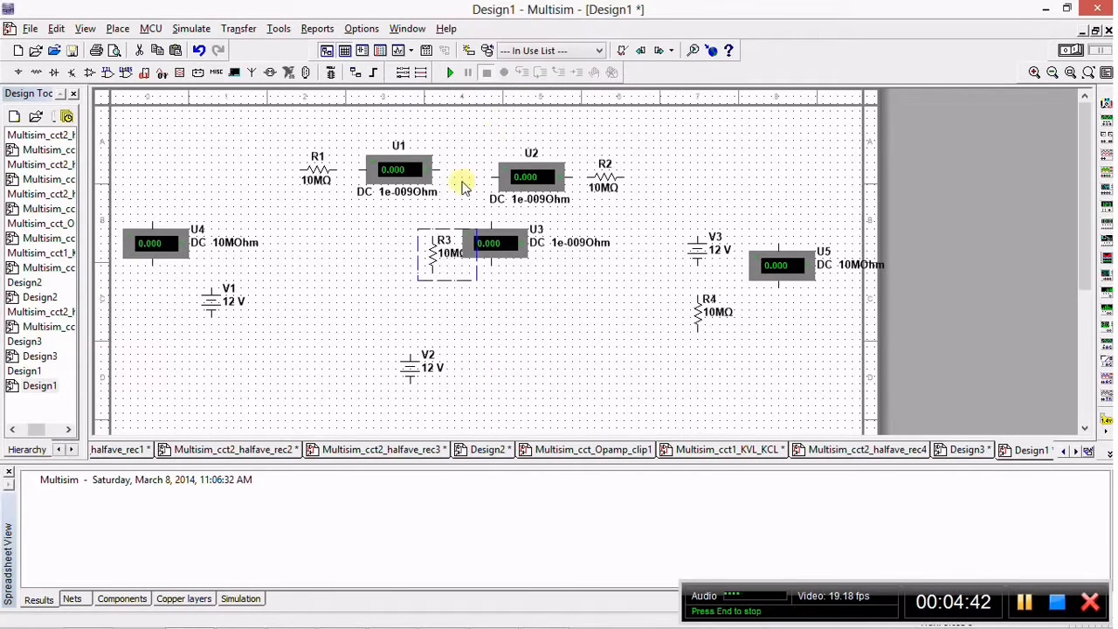
pyautogui.click(412, 368)
pyautogui.moveTo(413, 368); pyautogui.dragTo(425, 368)
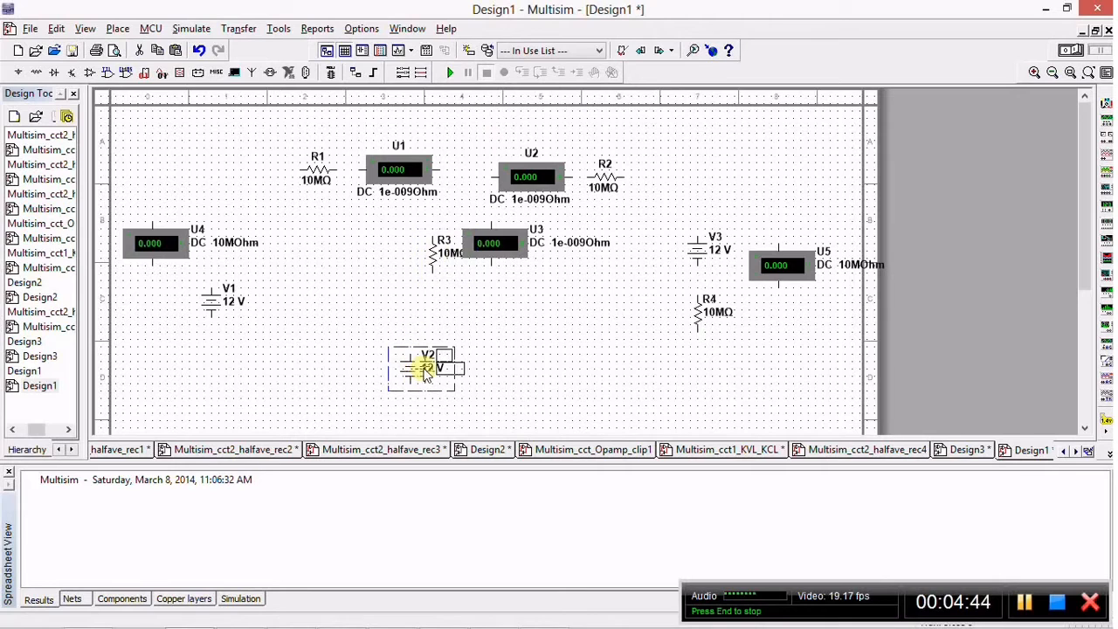
pyautogui.click(434, 271)
pyautogui.moveTo(434, 271); pyautogui.dragTo(426, 312)
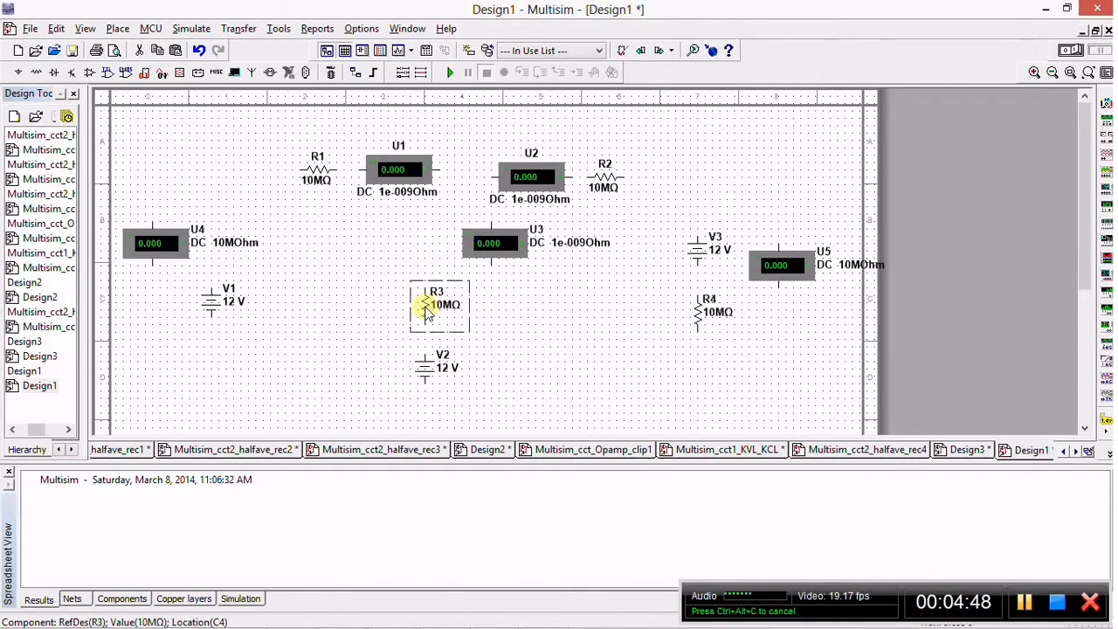
pyautogui.moveTo(479, 244); pyautogui.dragTo(419, 250)
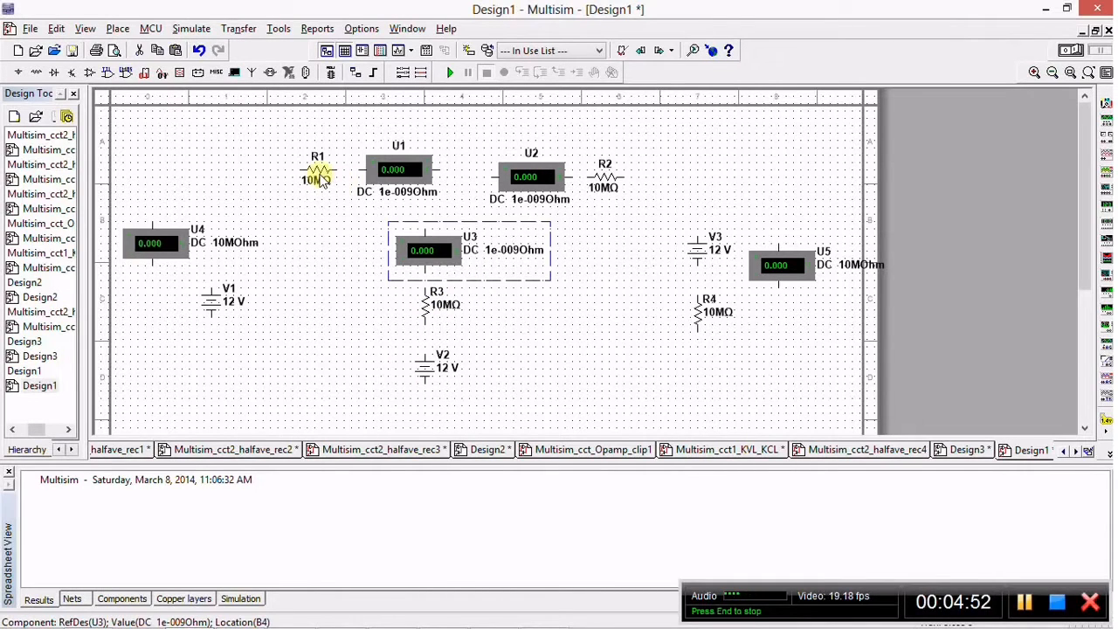
# Shift R1, U1, U2 and R2 to the left and align them in one horizontal row.
pyautogui.moveTo(324, 179); pyautogui.dragTo(301, 180)
pyautogui.moveTo(389, 169); pyautogui.dragTo(359, 171)
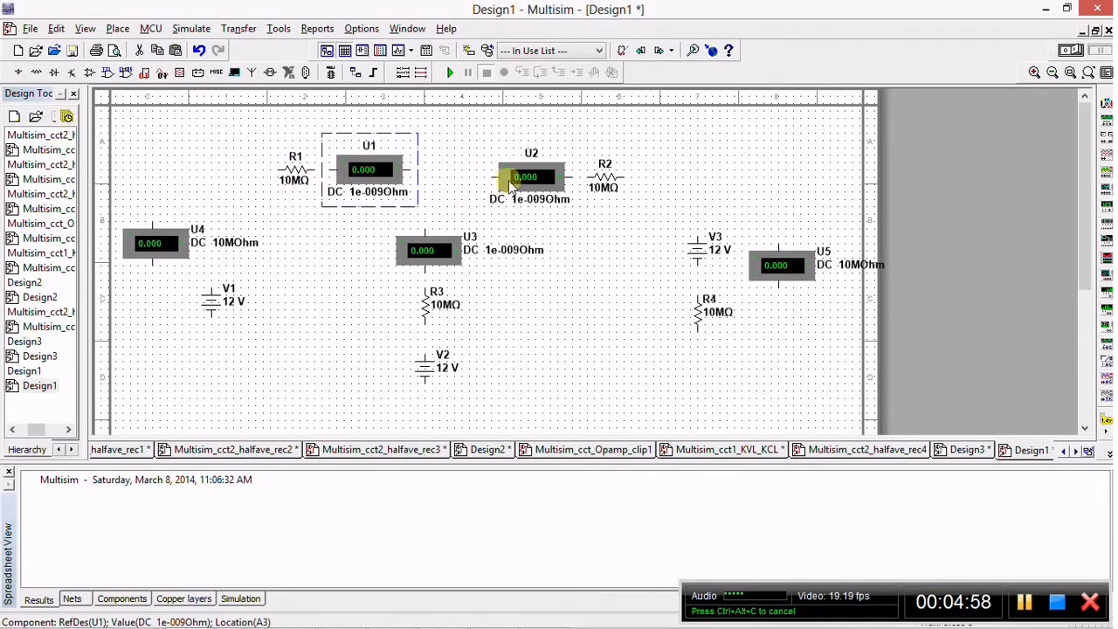
pyautogui.moveTo(526, 174); pyautogui.dragTo(503, 169)
pyautogui.moveTo(605, 177); pyautogui.dragTo(590, 169)
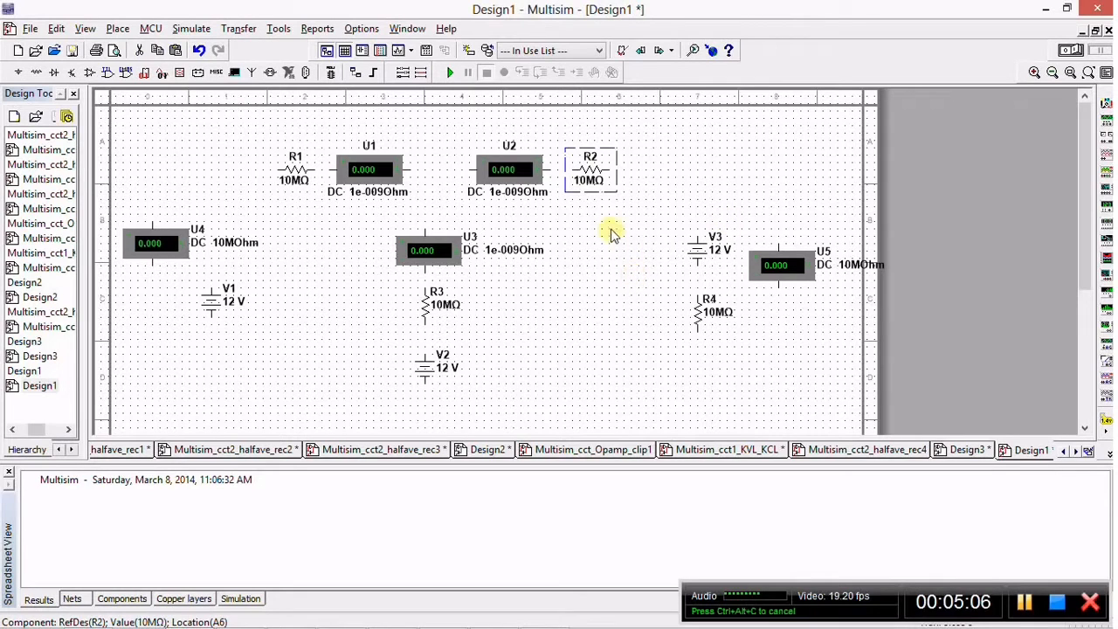
# Wire V3's positive terminal through R2 and ammeter U2 to the right terminal of ammeter U1.
pyautogui.click(696, 235)
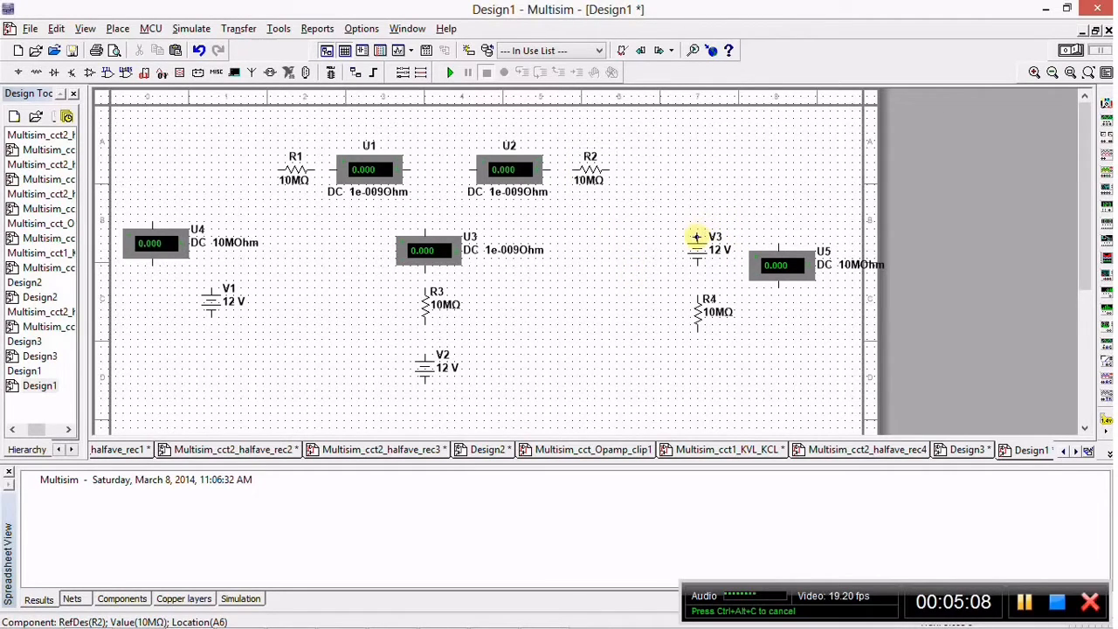
pyautogui.click(607, 169)
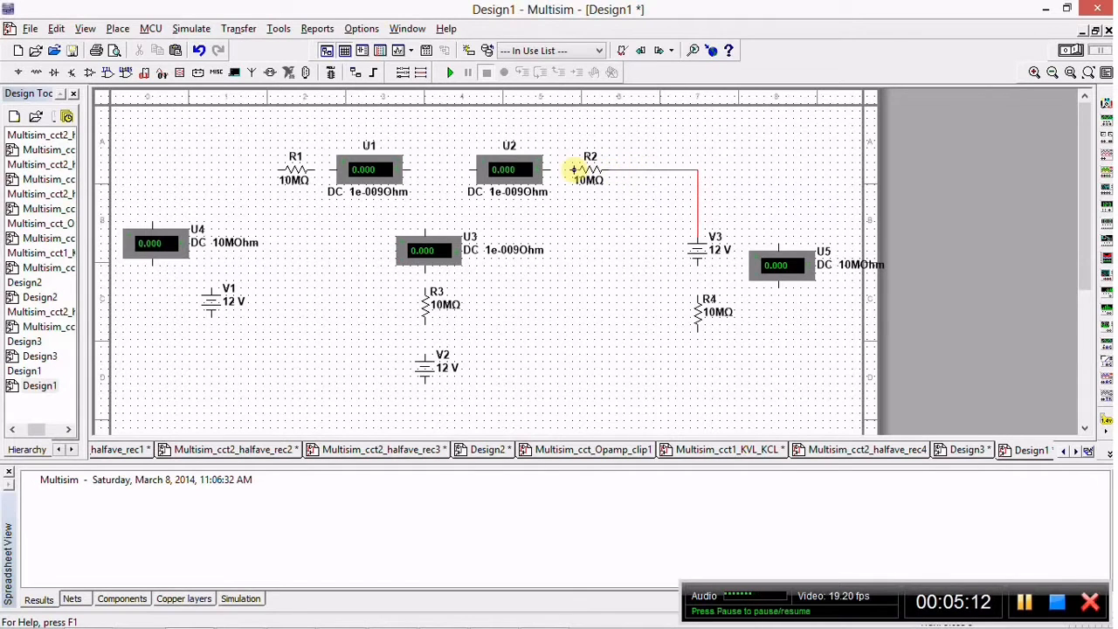
pyautogui.click(473, 170)
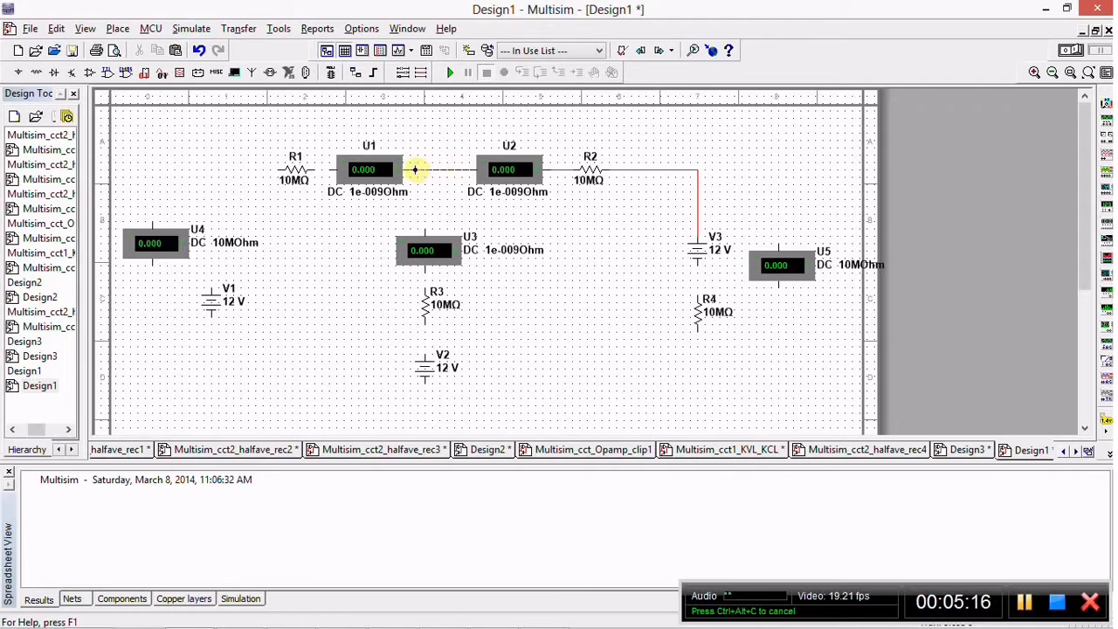
pyautogui.click(416, 169)
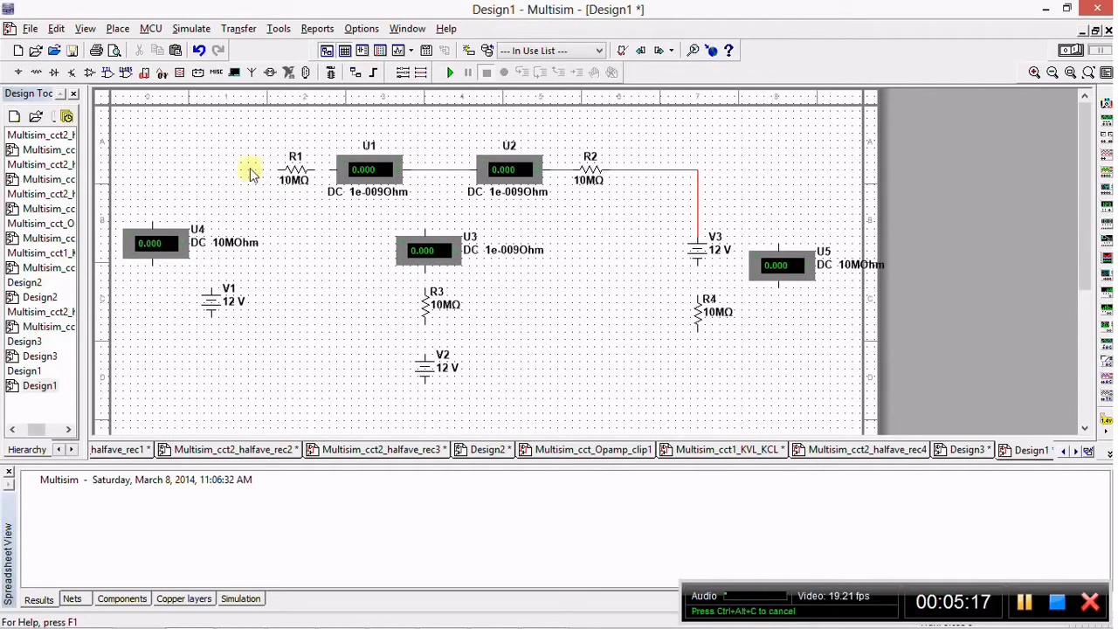
# Wire ammeter U1 through R1 to V1's positive terminal, and connect U3's upper terminal to the wire between U1 and U2.
pyautogui.click(314, 170)
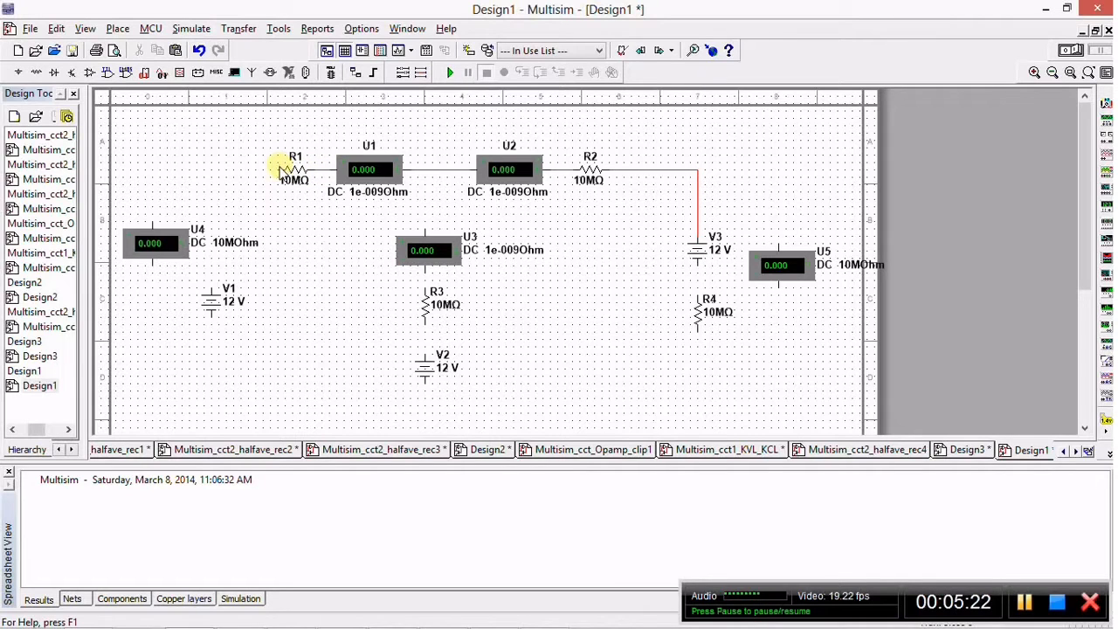
pyautogui.click(268, 169)
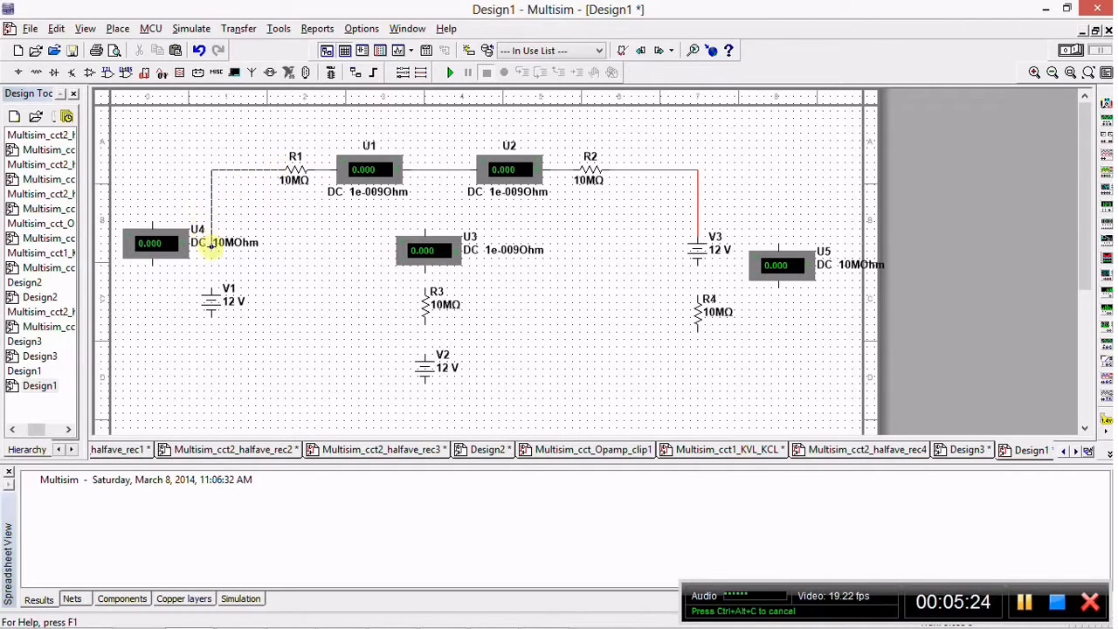
pyautogui.click(211, 289)
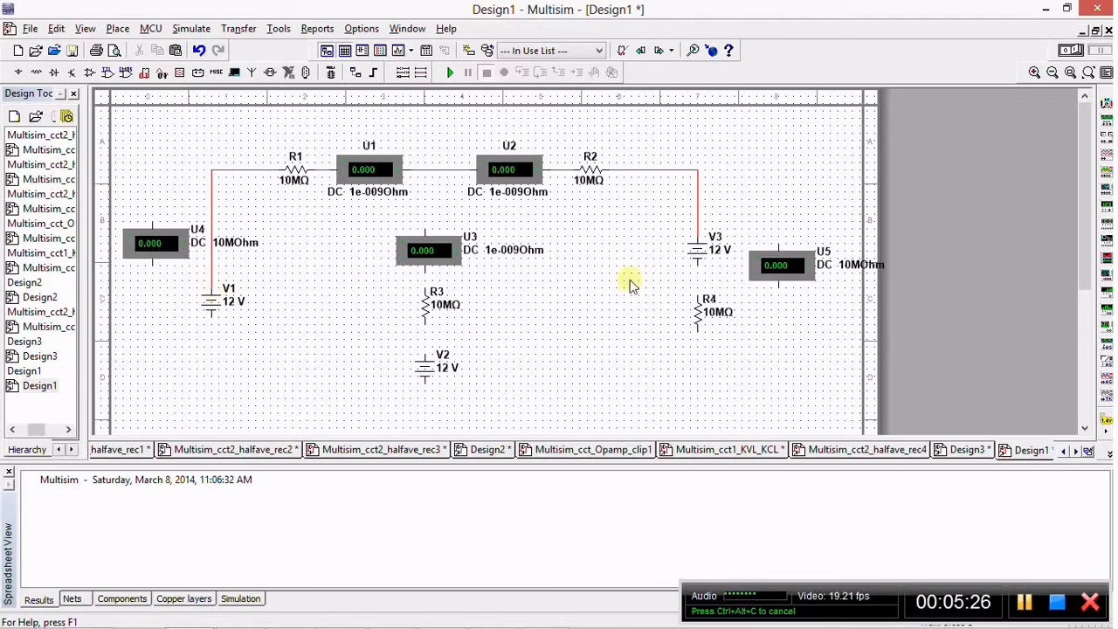
pyautogui.click(423, 231)
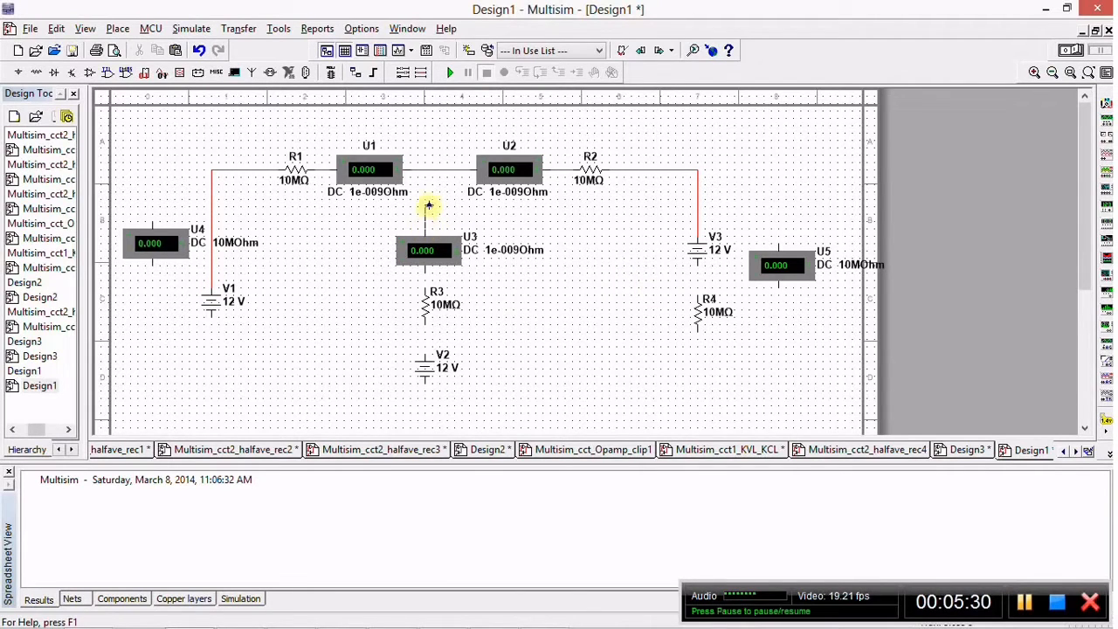
pyautogui.click(423, 170)
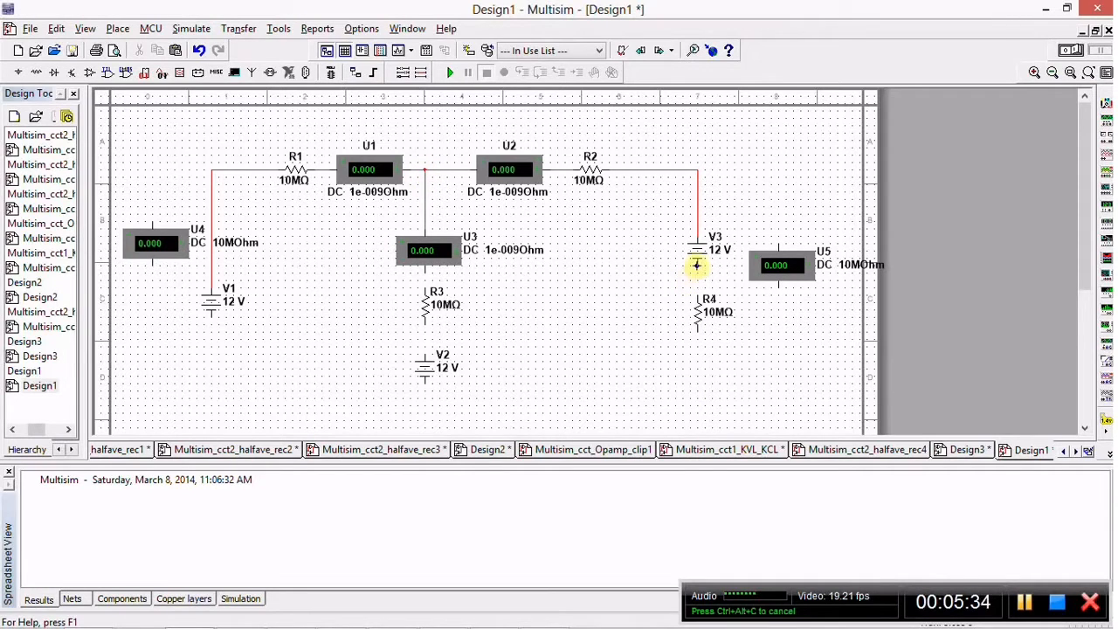
# Wire V3's negative terminal to R4 and R4's lower end to V2's negative terminal.
pyautogui.click(697, 297)
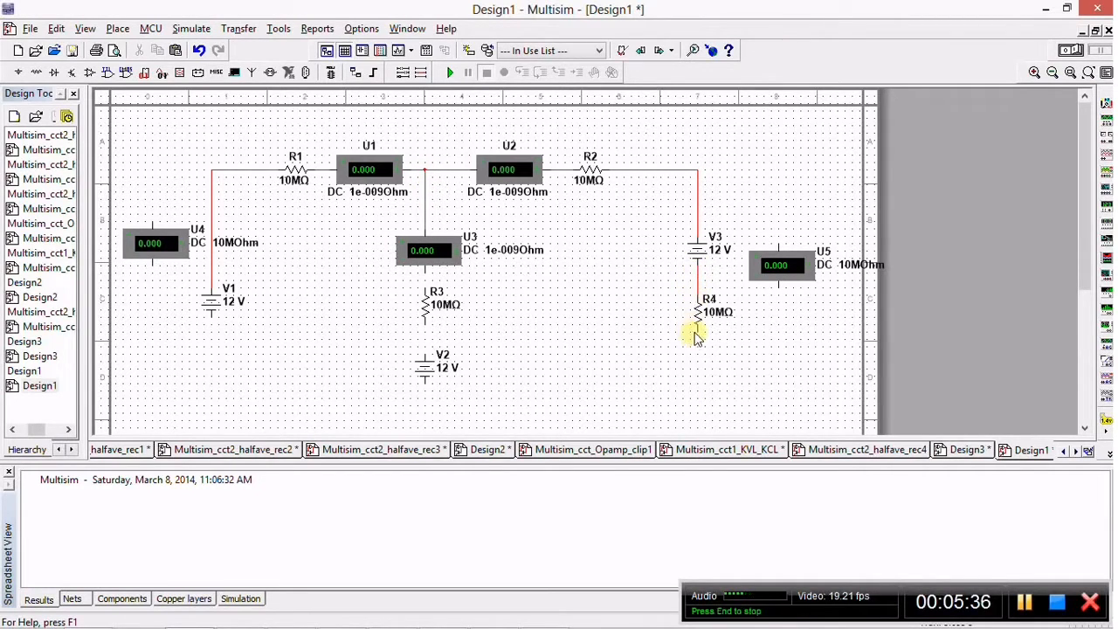
pyautogui.scroll(-5, 662, 394)
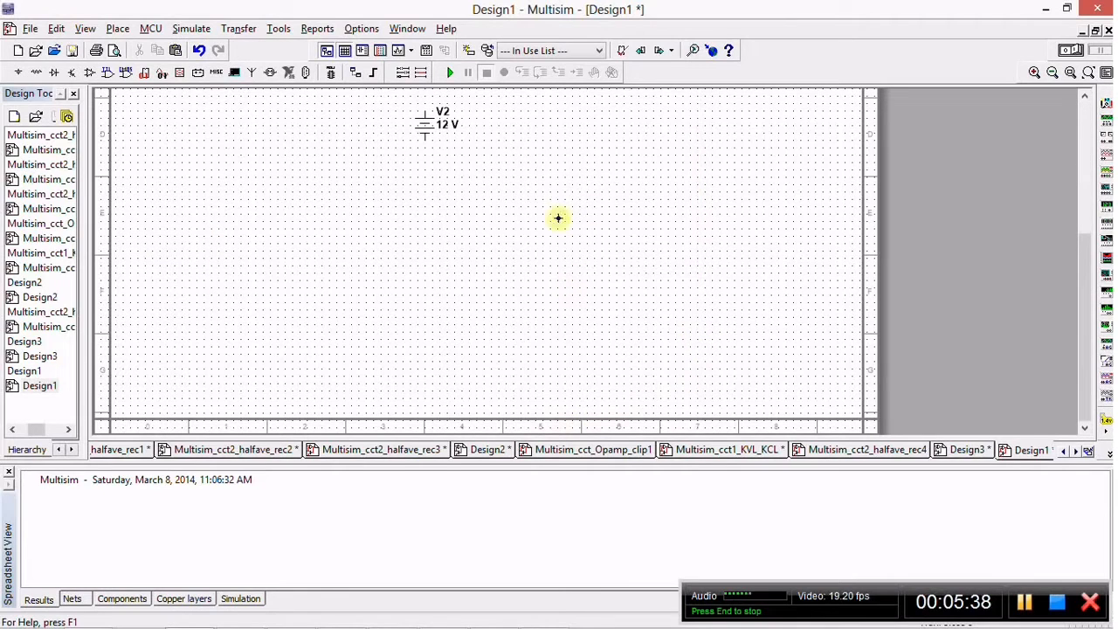
pyautogui.click(425, 144)
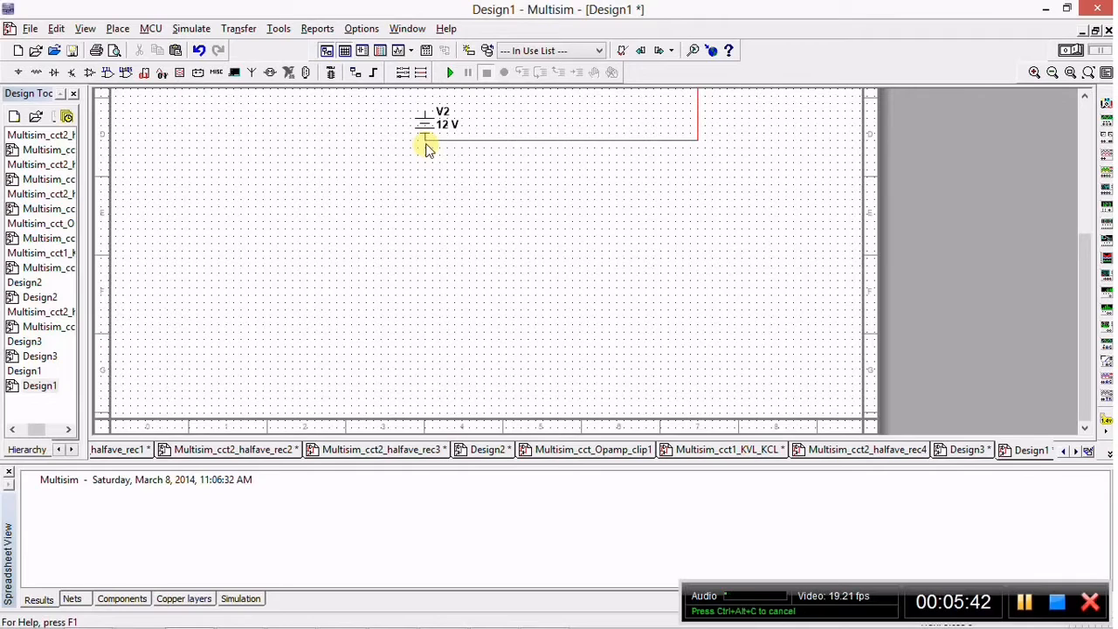
pyautogui.scroll(-2, 685, 327)
pyautogui.scroll(1, 684, 337)
pyautogui.moveTo(1077, 282); pyautogui.dragTo(1083, 172)
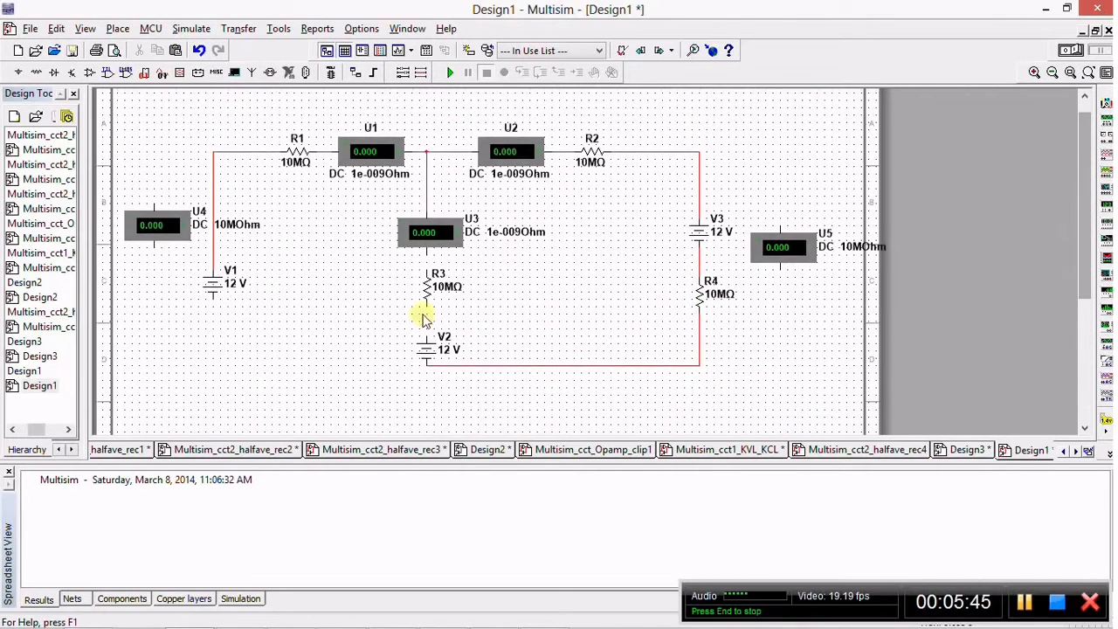
pyautogui.click(212, 297)
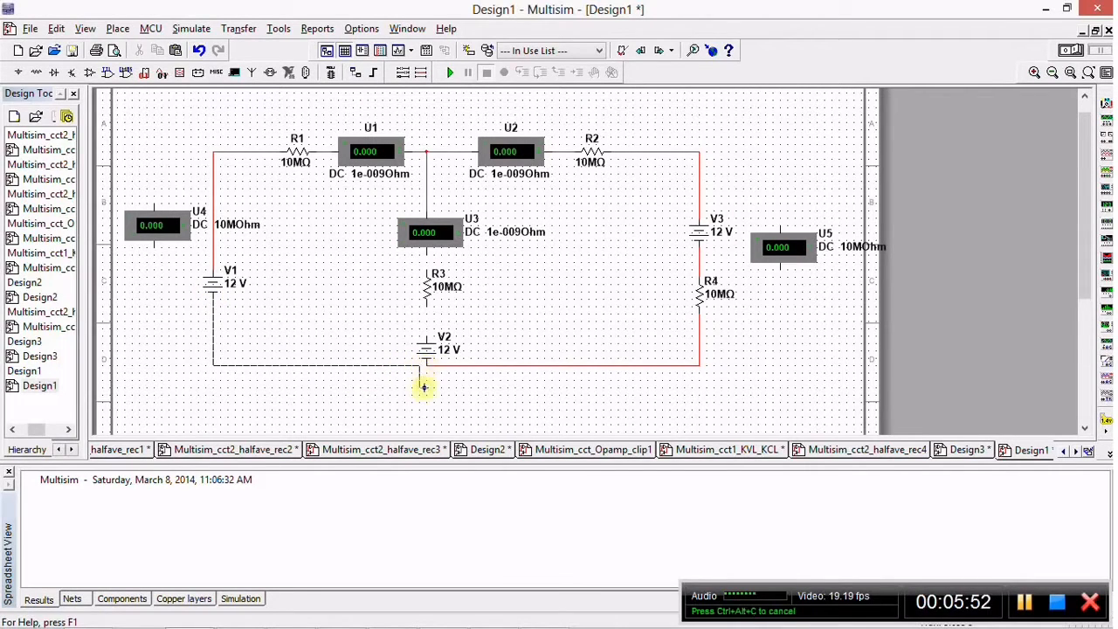
pyautogui.press('Escape')
# Delete the wire between R4 and V2, and rewire R4's lower end to V2's negative terminal along a lower route.
pyautogui.click(466, 366)
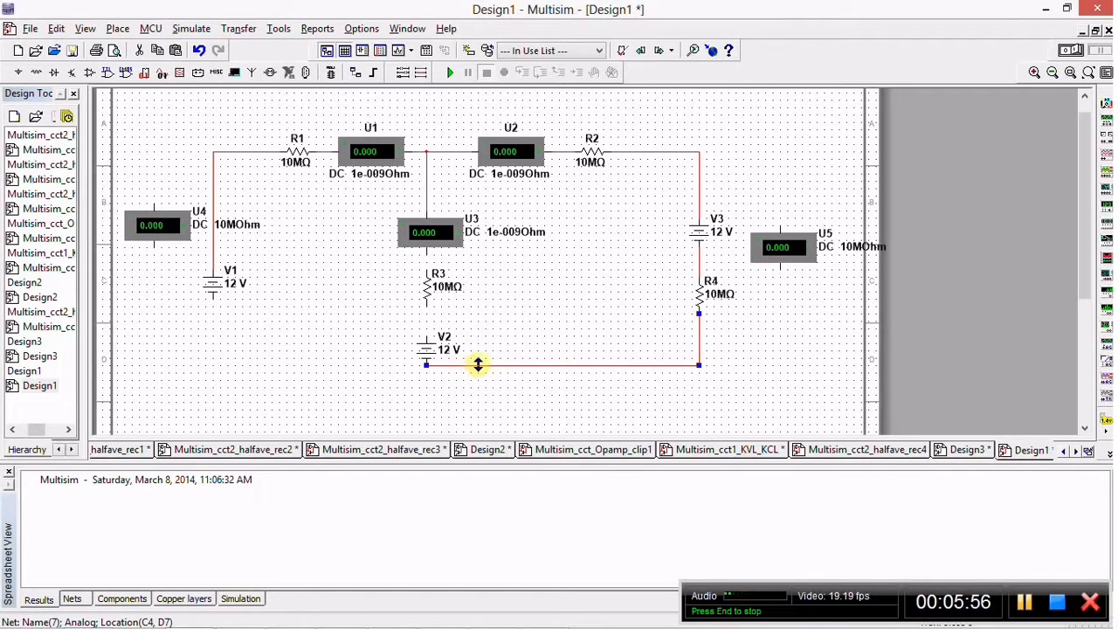
pyautogui.rightClick(477, 365)
pyautogui.click(493, 371)
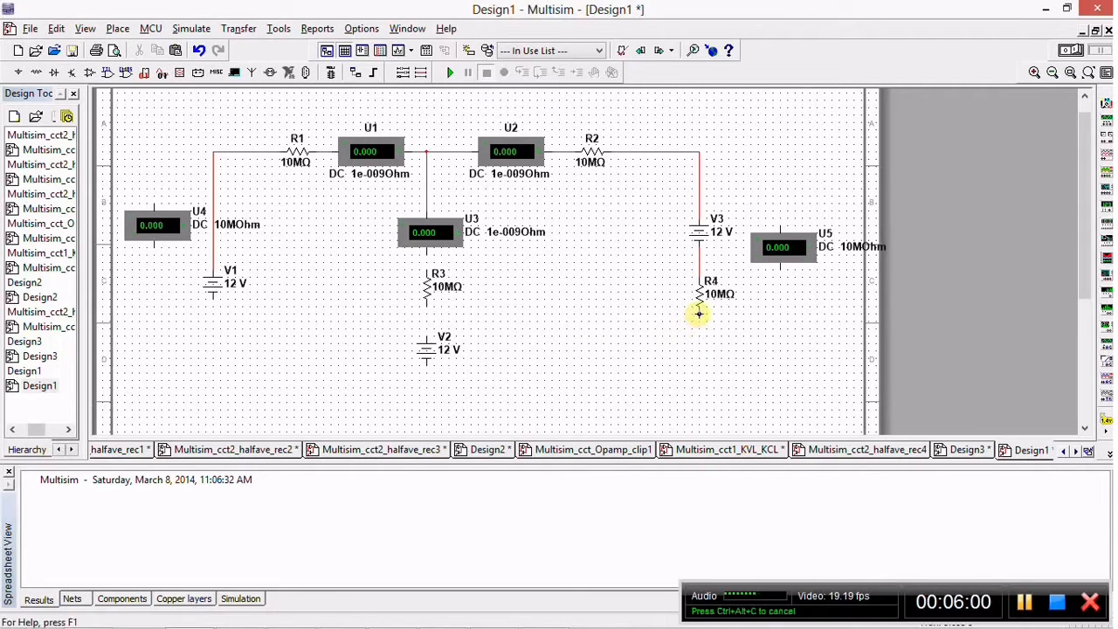
pyautogui.click(695, 343)
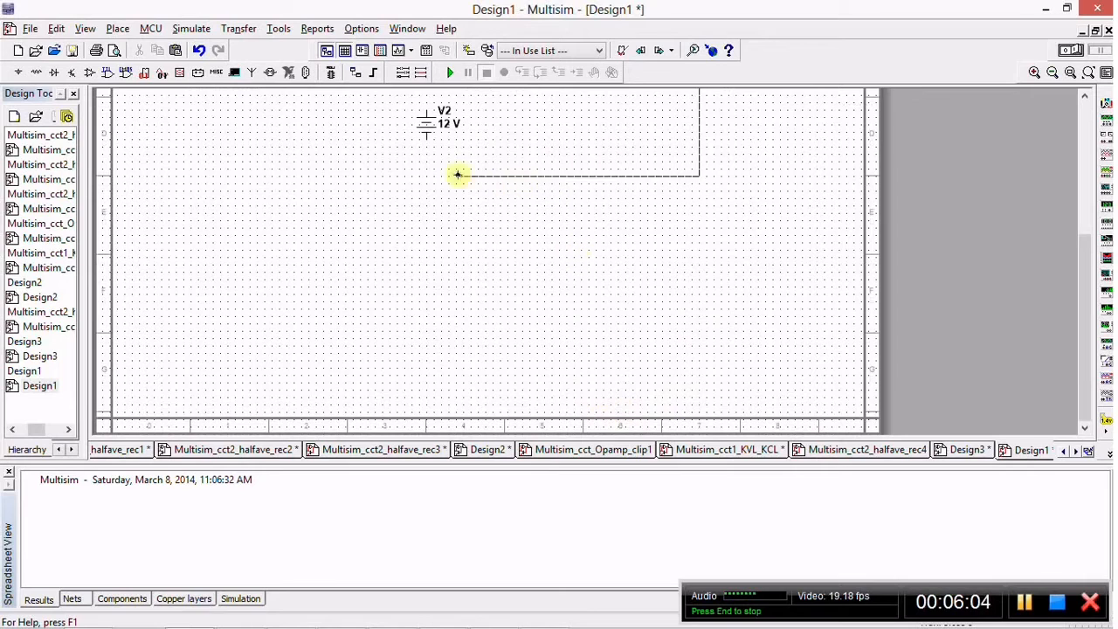
pyautogui.click(425, 142)
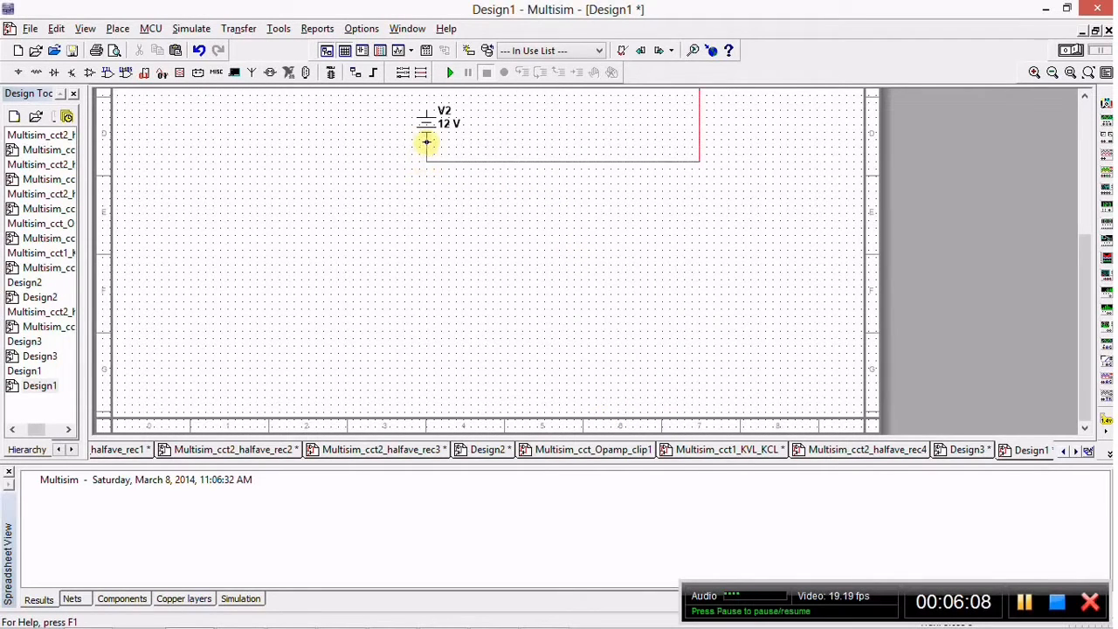
# Wire V1's negative terminal to the wire below V2, and connect U3, R3 and V2 in series in the middle branch.
pyautogui.moveTo(1083, 316); pyautogui.dragTo(1080, 167)
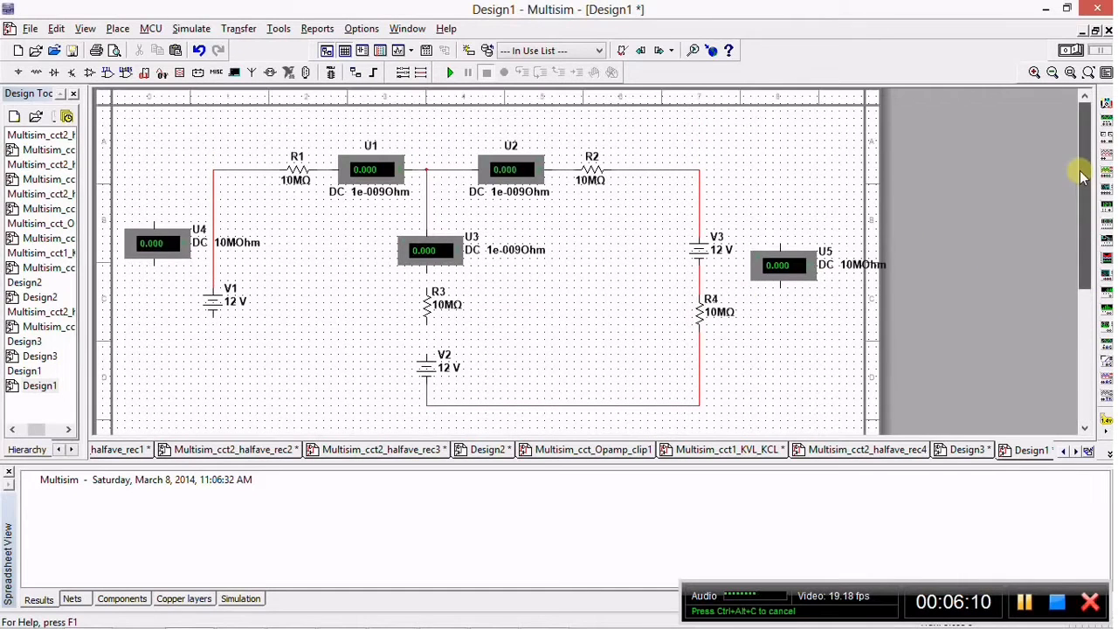
pyautogui.click(211, 314)
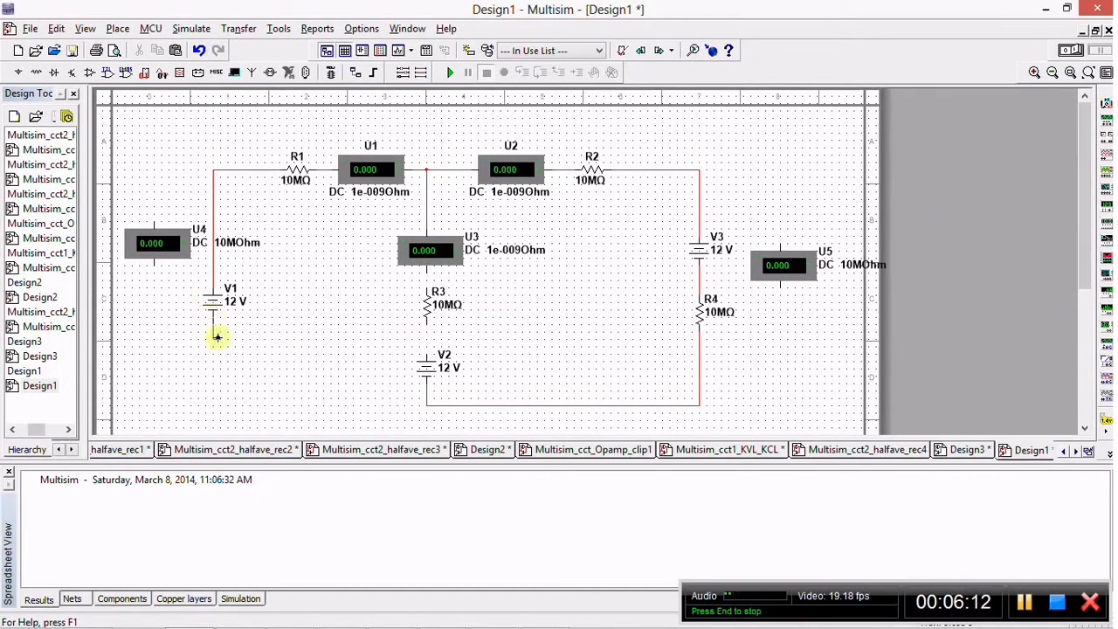
pyautogui.click(416, 403)
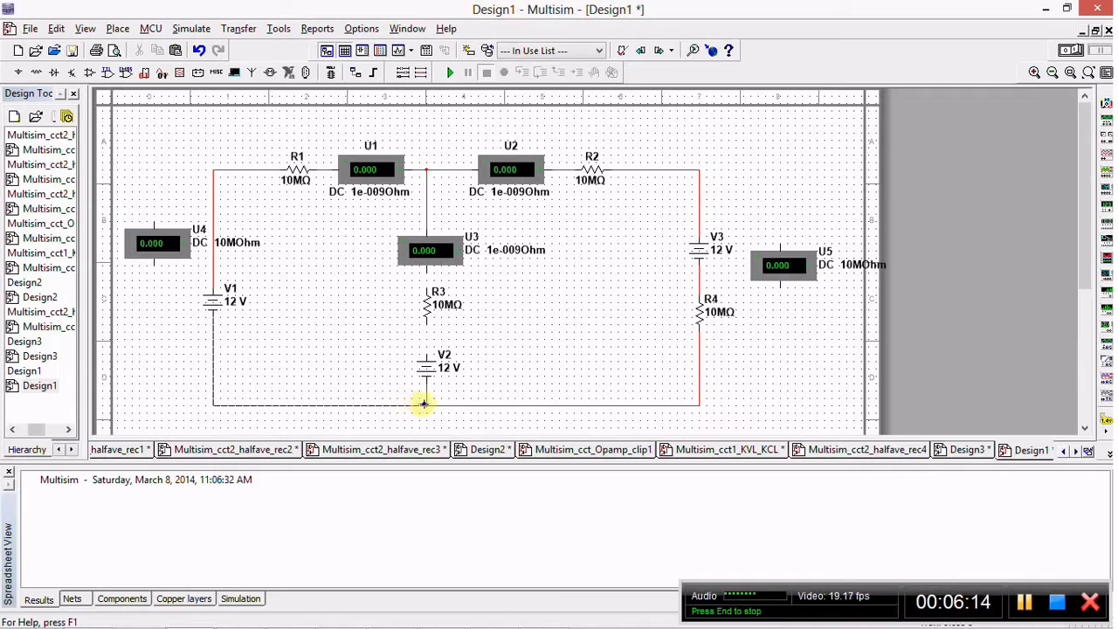
pyautogui.click(428, 402)
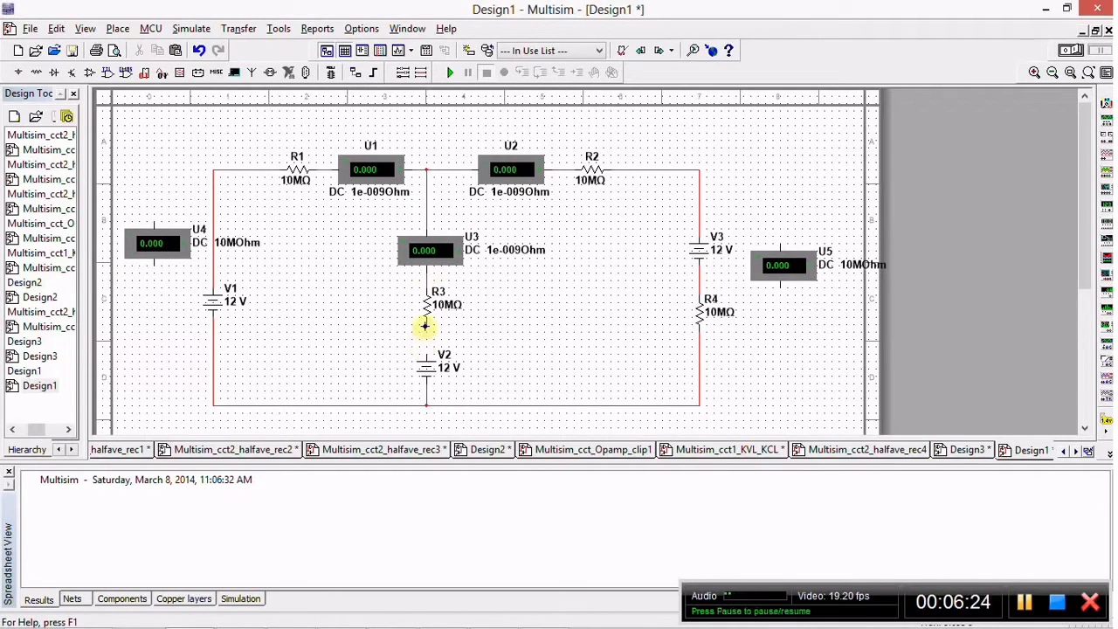
# Connect voltmeter U5 across the series pair V3 and R4.
pyautogui.click(780, 243)
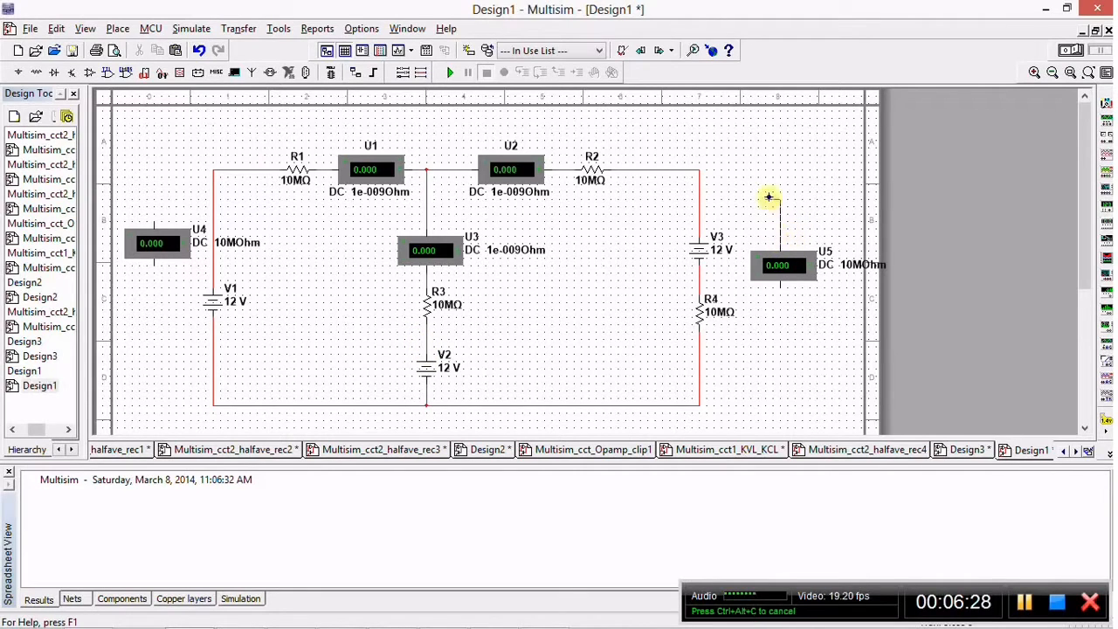
pyautogui.click(699, 201)
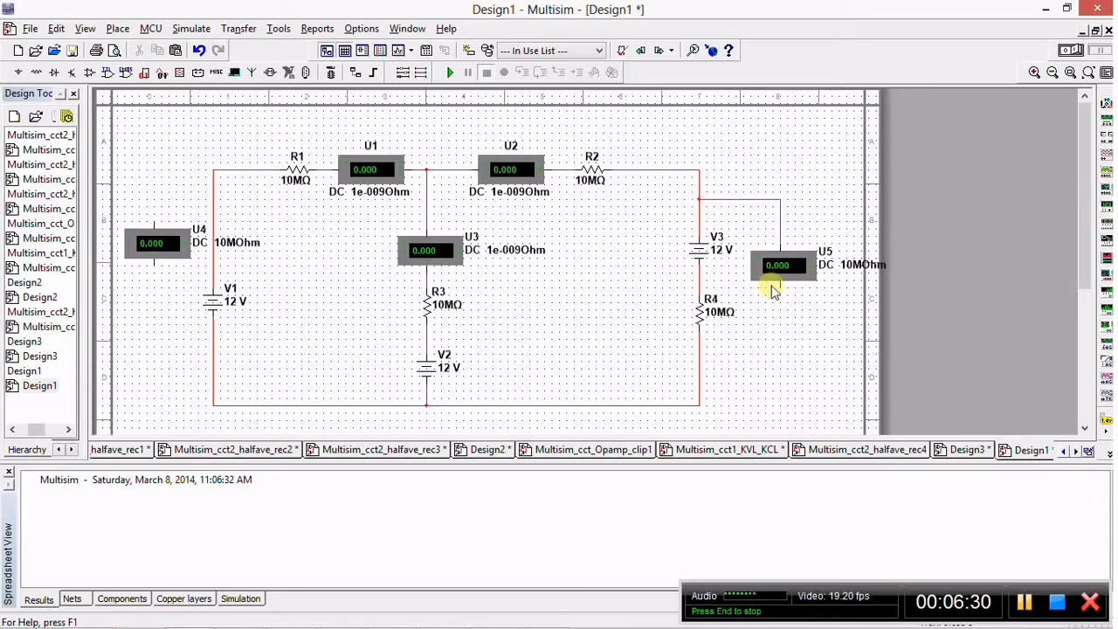
pyautogui.click(778, 286)
pyautogui.click(698, 348)
# Connect voltmeter U4 between the junction of U1 and U2 and the circuit's lower wire below V1.
pyautogui.click(153, 224)
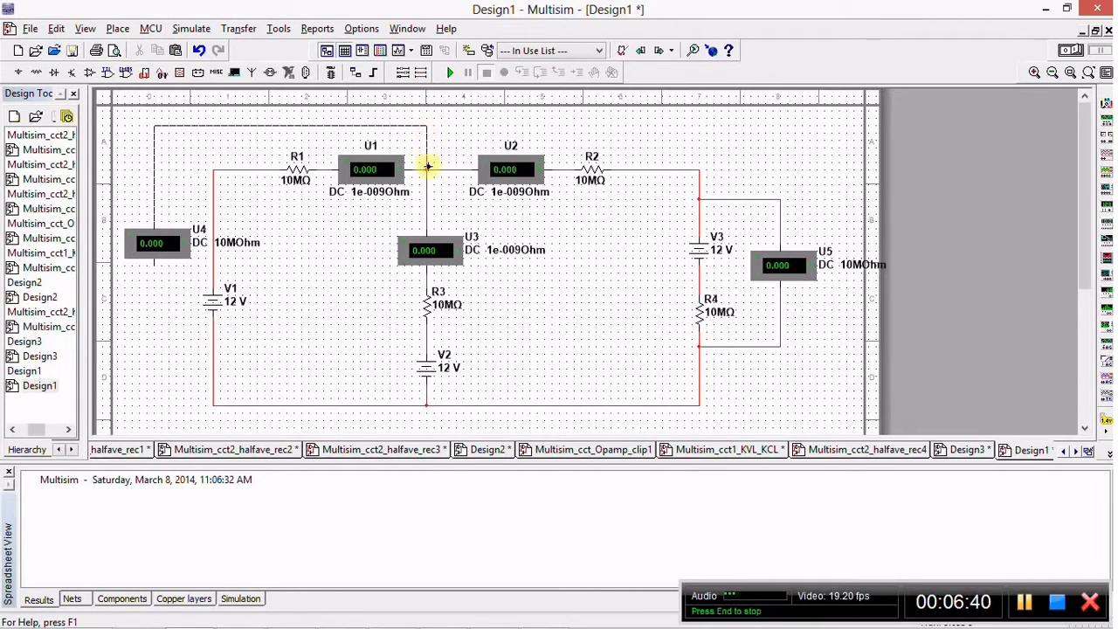
pyautogui.click(428, 167)
pyautogui.scroll(-1, 524, 277)
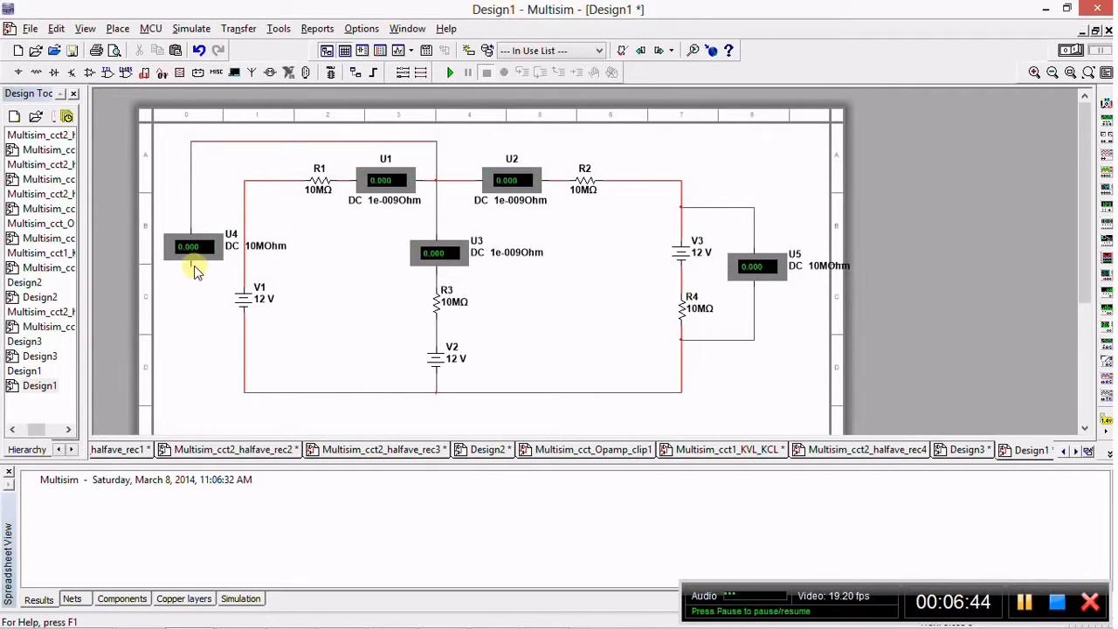
pyautogui.click(190, 262)
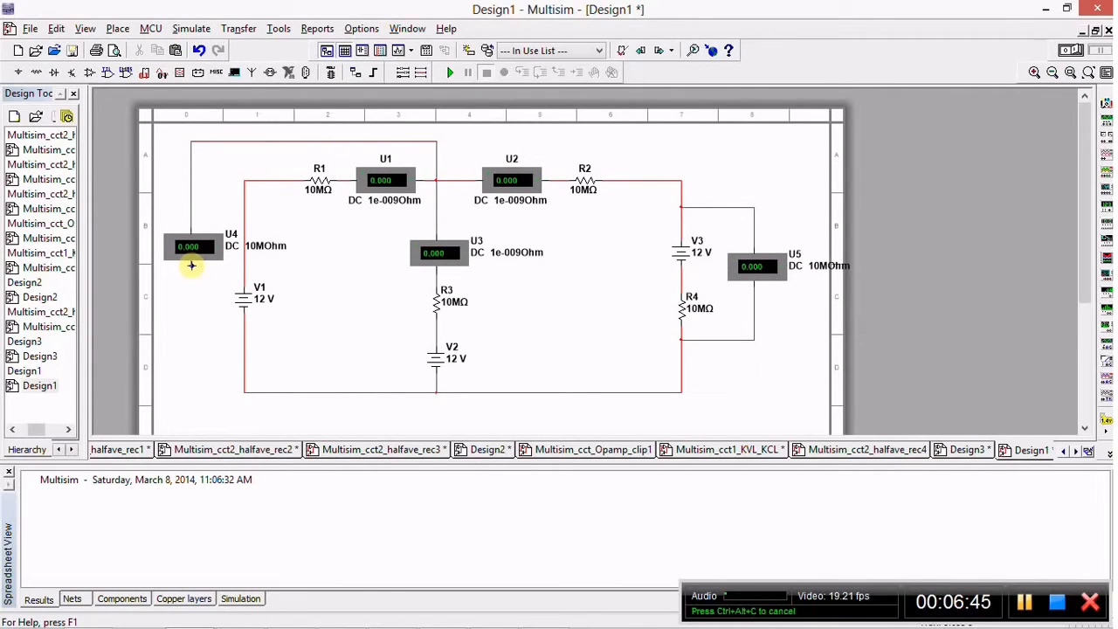
pyautogui.click(243, 393)
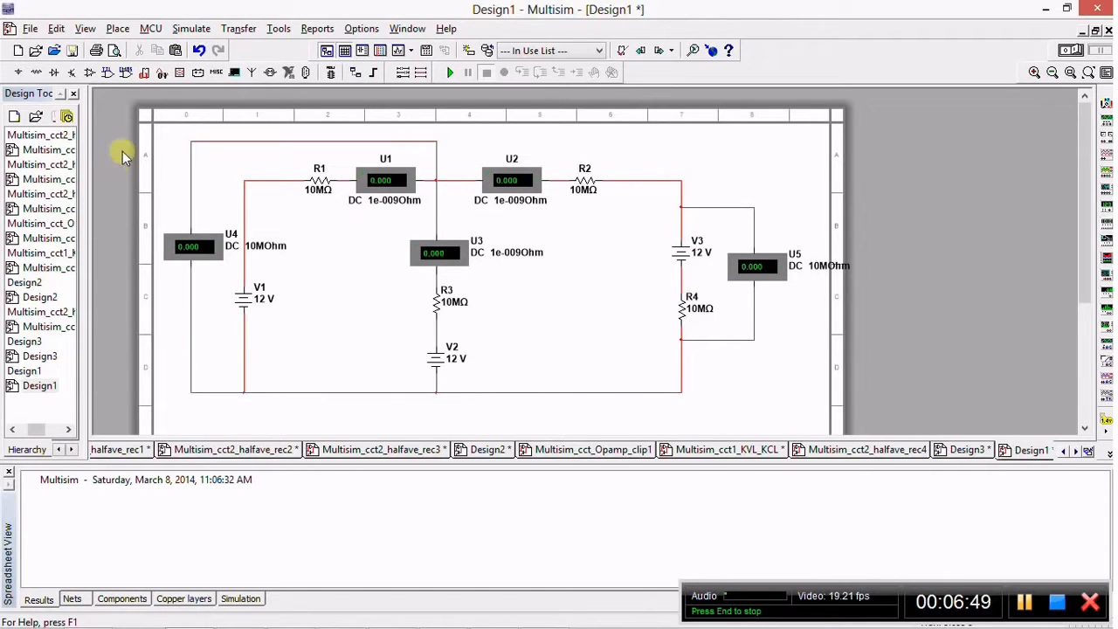
# Place a GROUND component from the power sources below the circuit and wire it to the lower wire between V1 and V2.
pyautogui.click(118, 28)
pyautogui.click(192, 48)
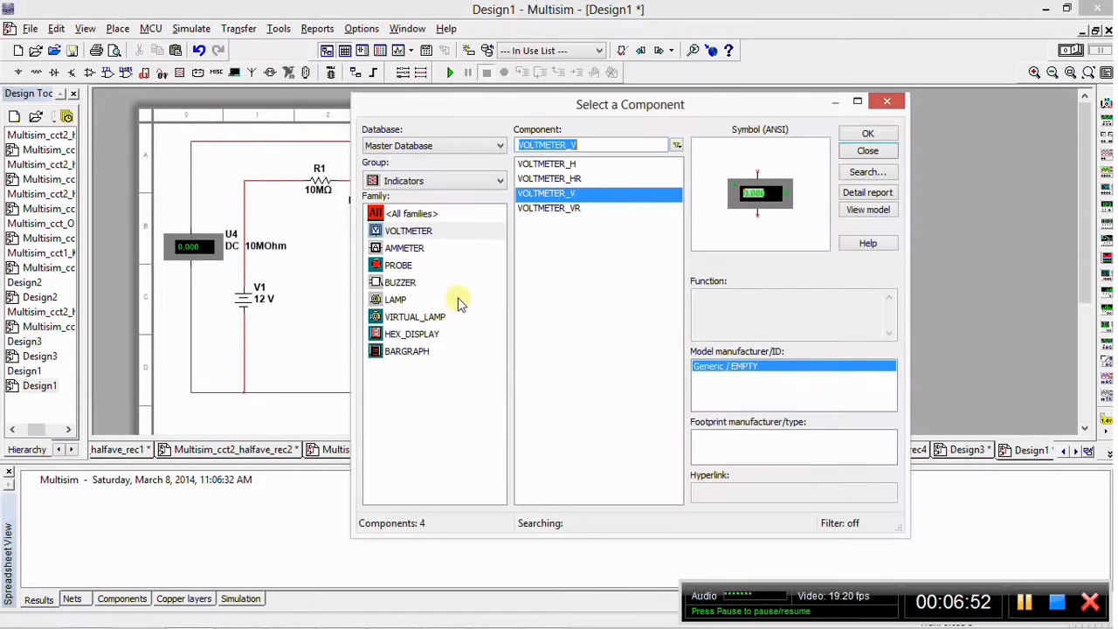
pyautogui.click(419, 181)
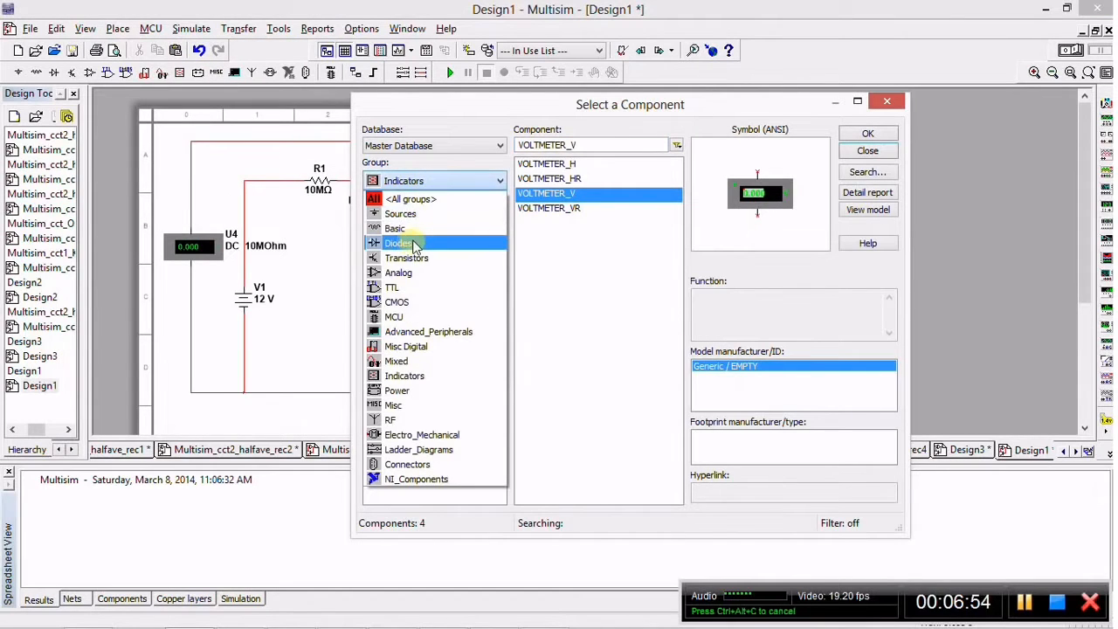
pyautogui.click(422, 214)
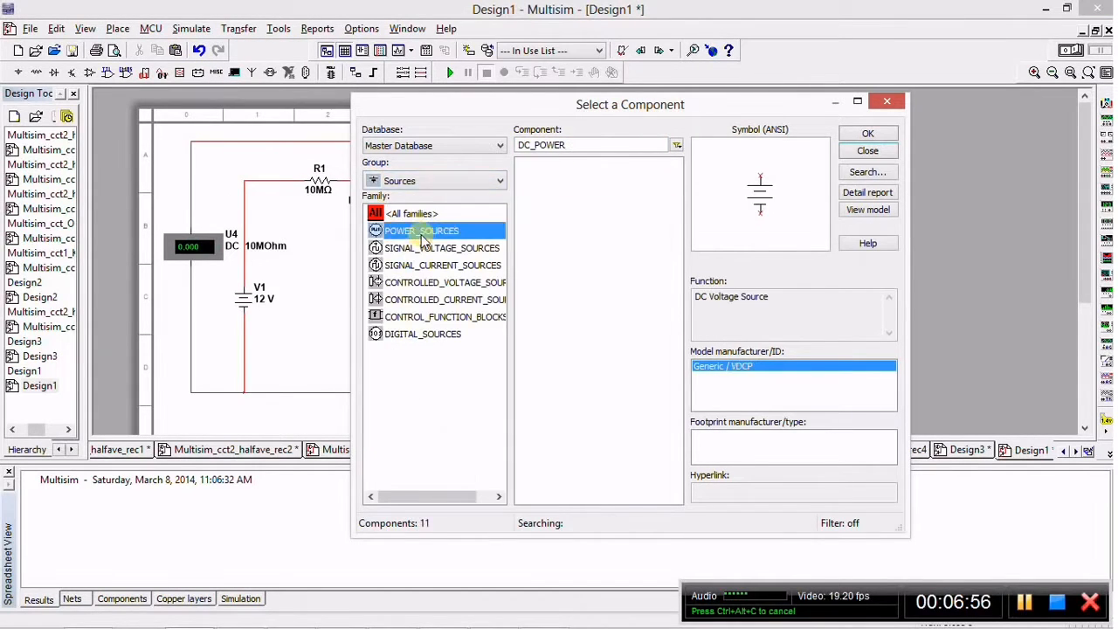
pyautogui.click(601, 207)
pyautogui.click(867, 132)
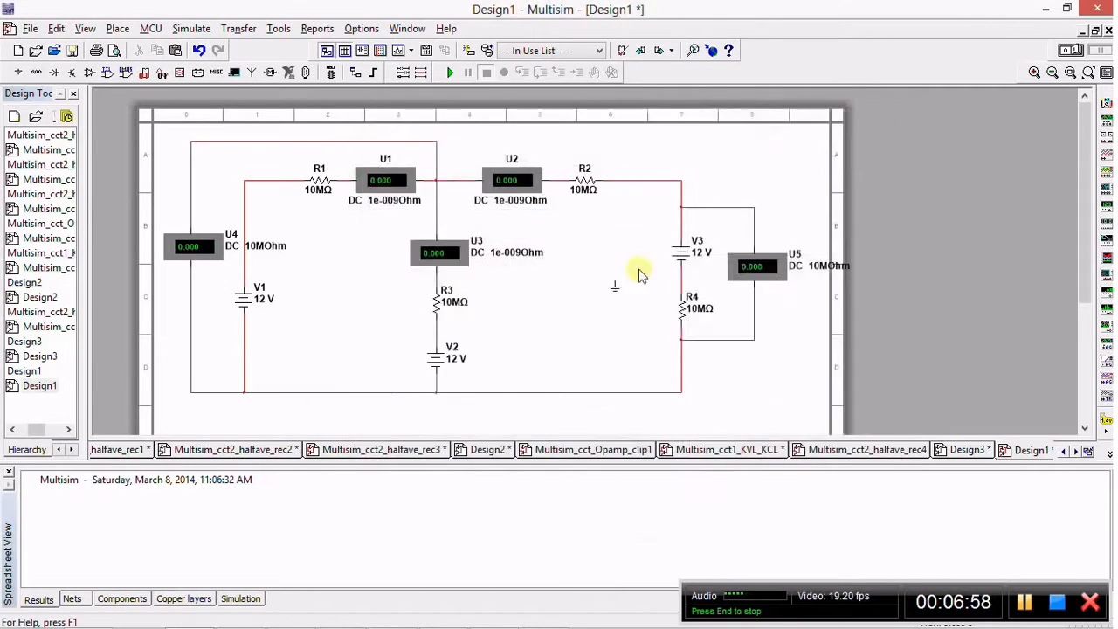
pyautogui.scroll(-3, 410, 392)
pyautogui.click(384, 236)
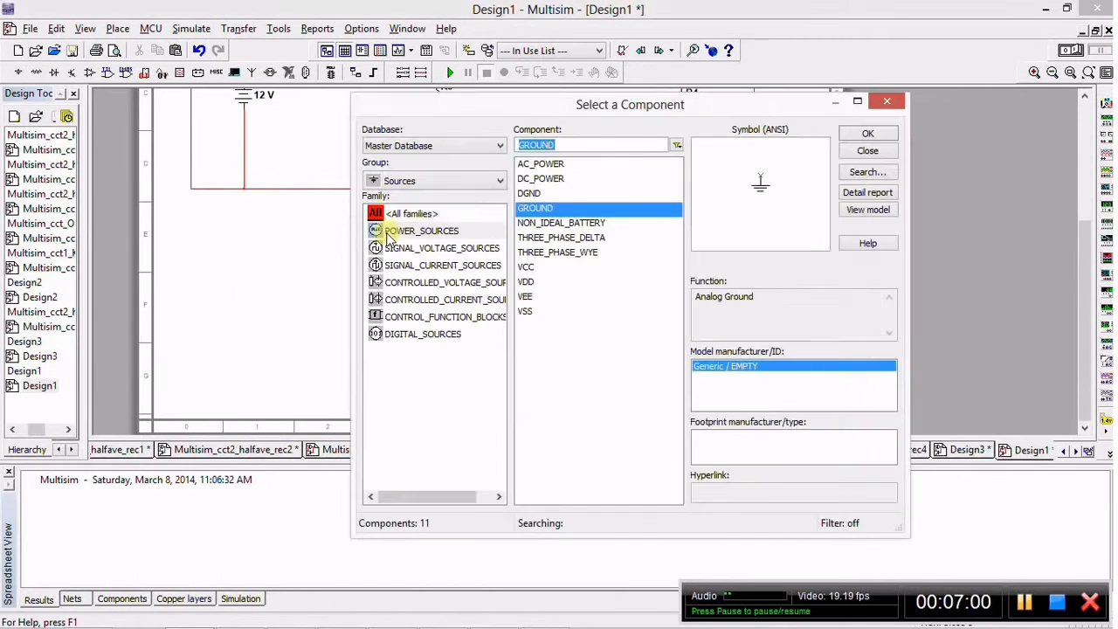
pyautogui.click(858, 153)
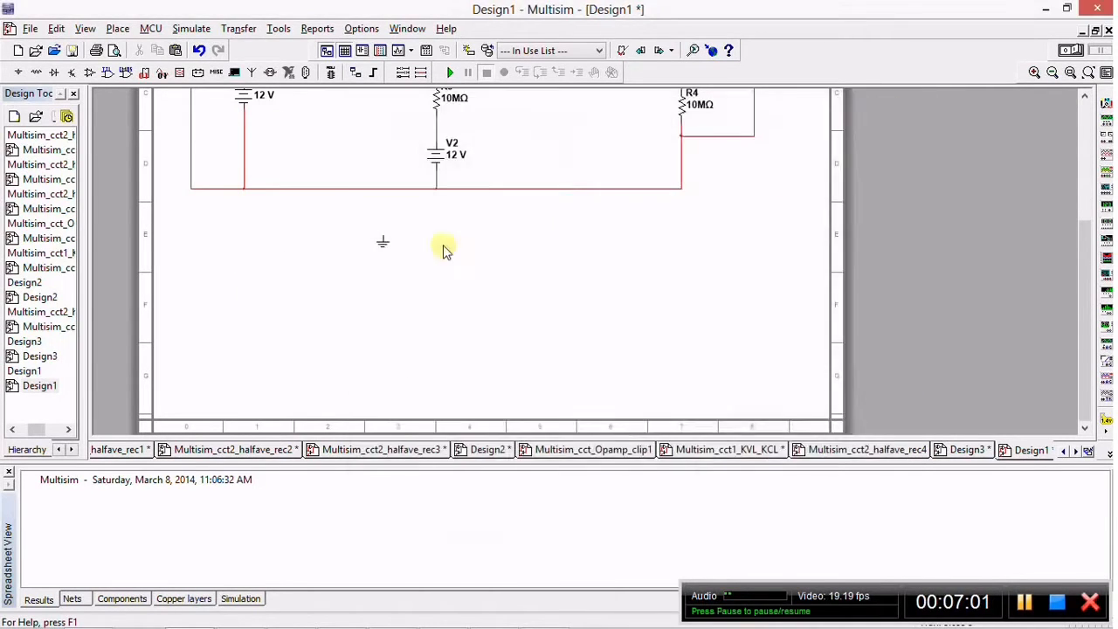
pyautogui.click(382, 236)
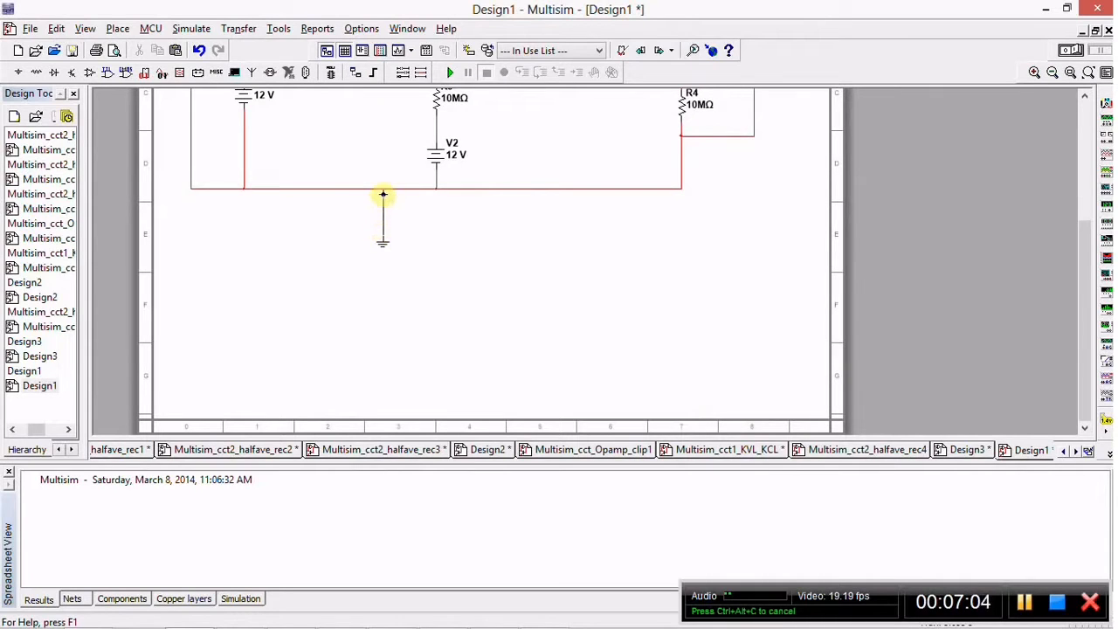
pyautogui.click(383, 189)
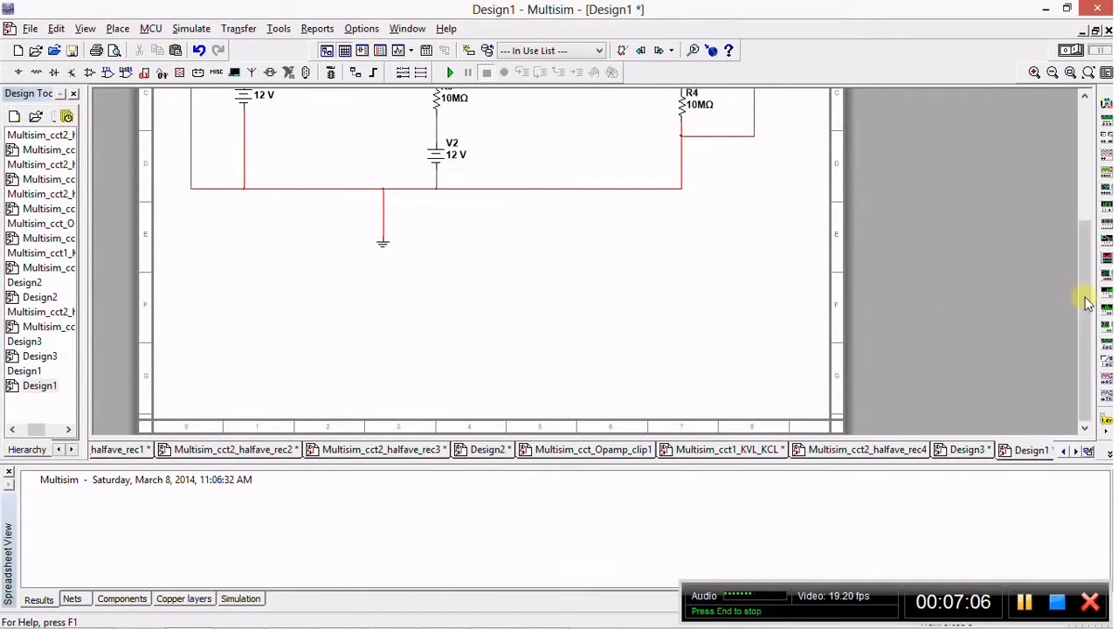
# Check the battery voltages in the past paper question image and set V1's voltage to 10 V.
pyautogui.moveTo(1080, 292); pyautogui.dragTo(1086, 198)
pyautogui.click(391, 614)
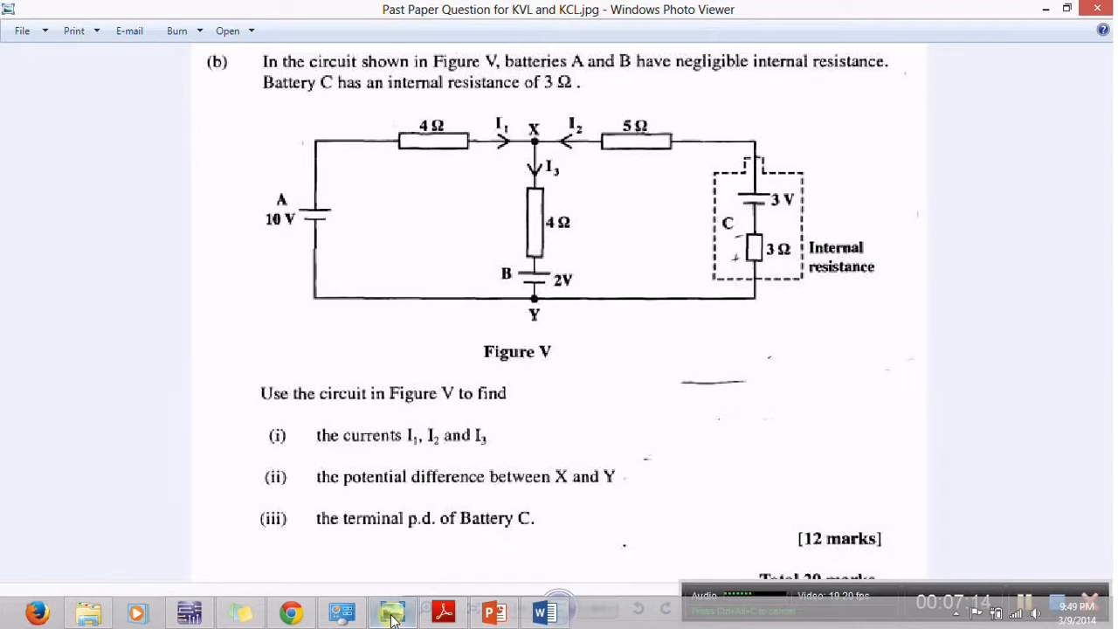
pyautogui.click(392, 614)
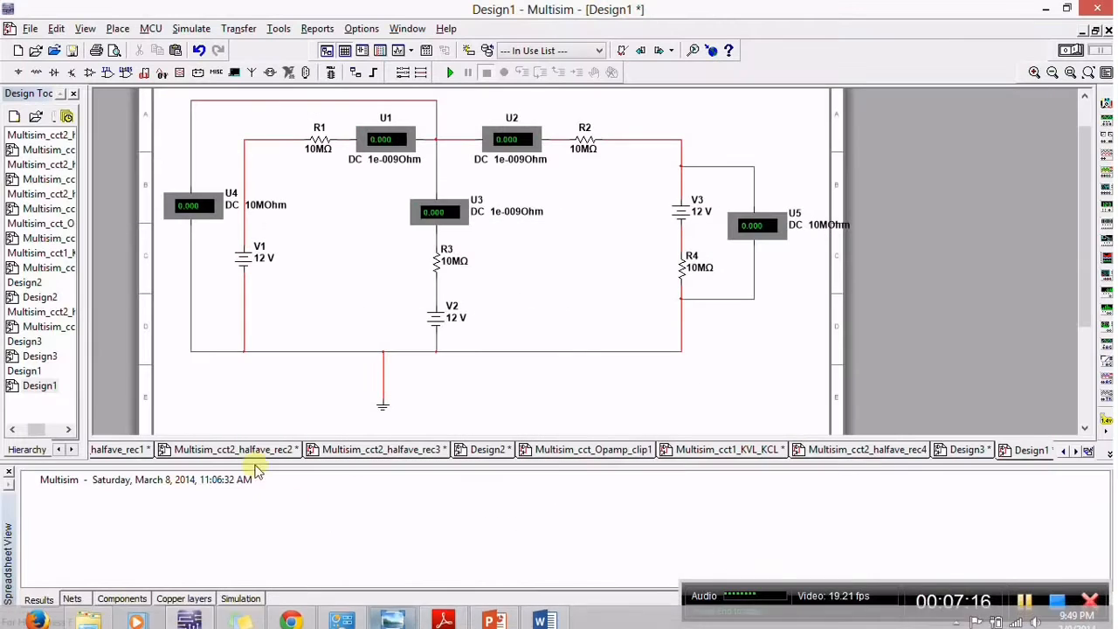
pyautogui.doubleClick(253, 255)
pyautogui.click(580, 182)
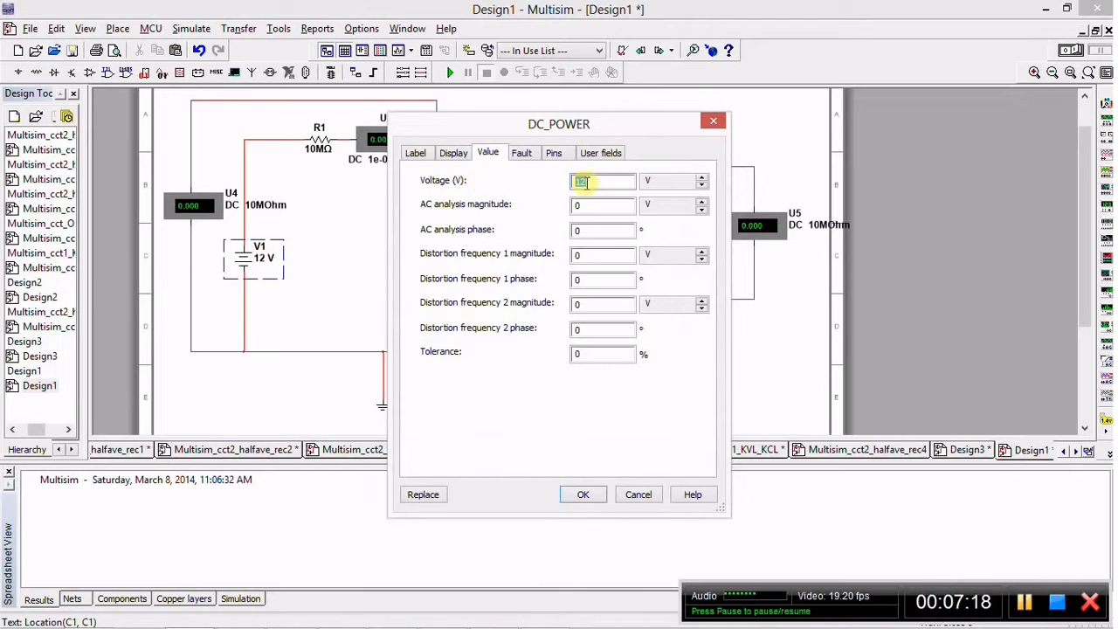
pyautogui.write('0')
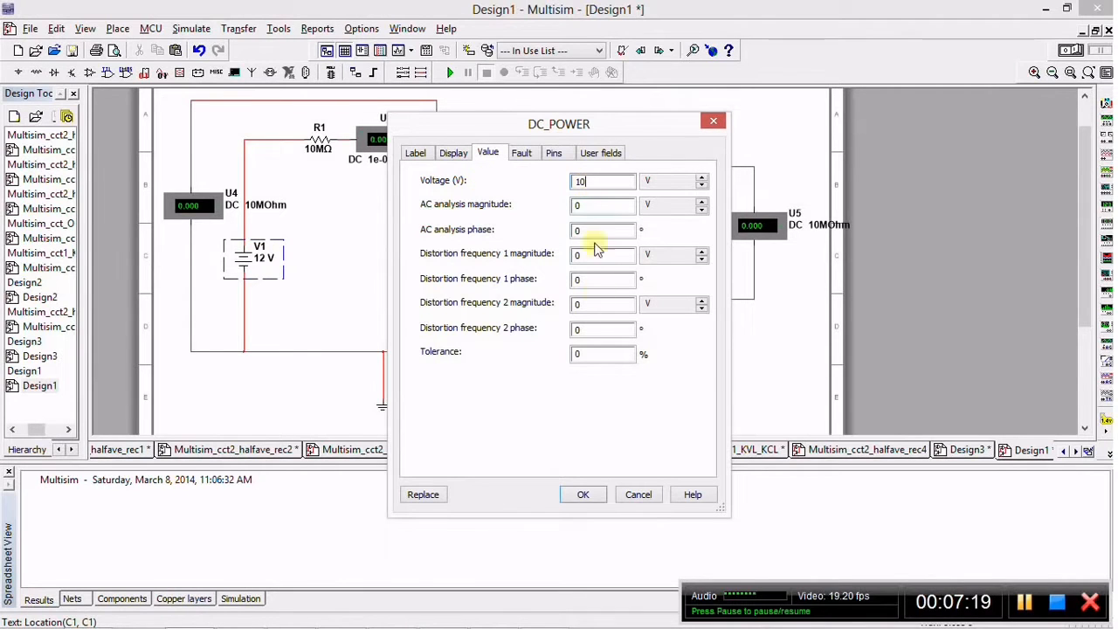
pyautogui.click(567, 494)
# Set V2's voltage to 2 V and V3's voltage to 3 V.
pyautogui.doubleClick(455, 320)
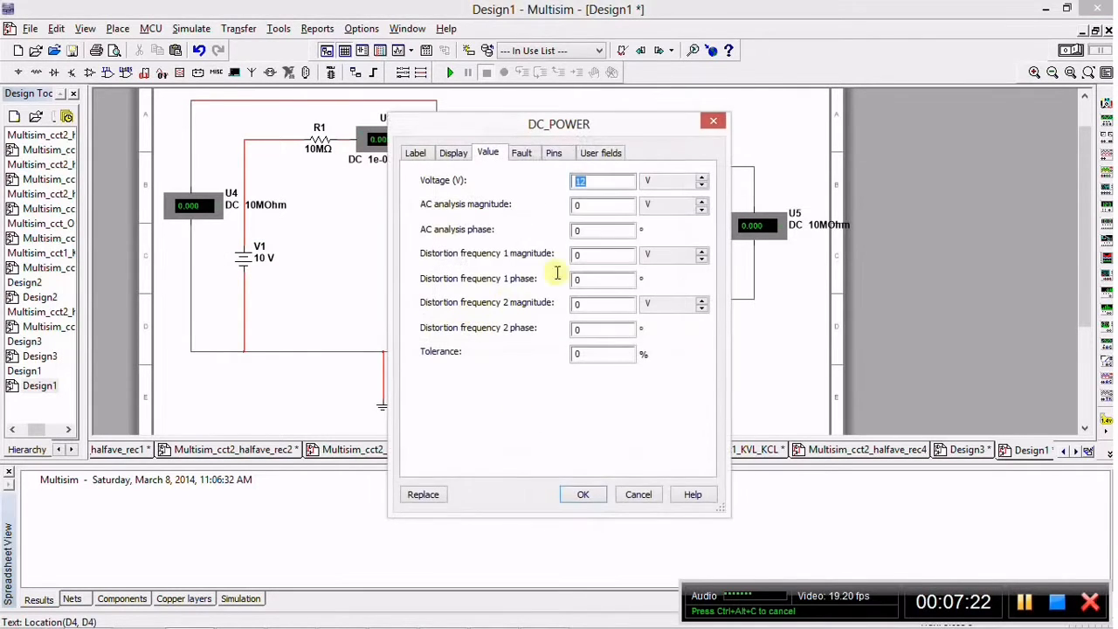
pyautogui.write('2')
pyautogui.click(580, 494)
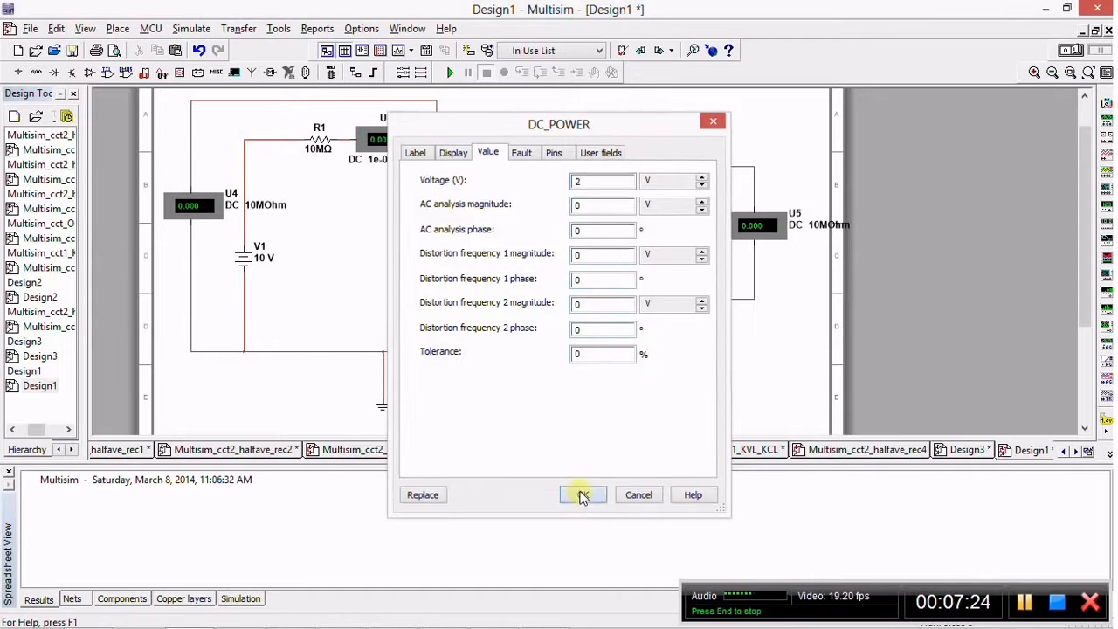
pyautogui.doubleClick(683, 215)
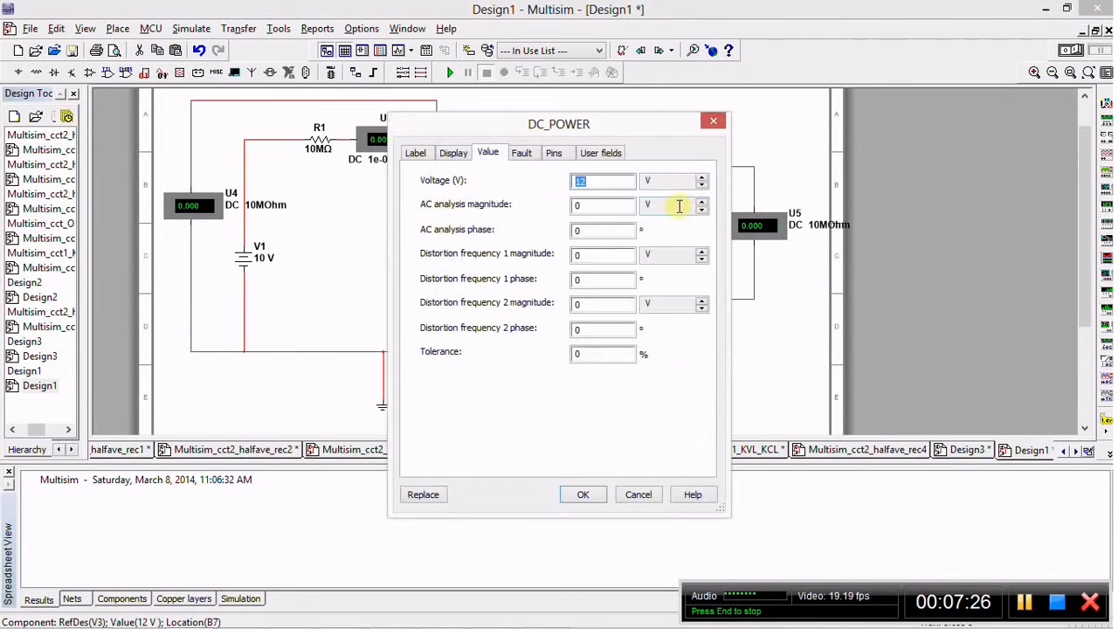
pyautogui.write('3')
pyautogui.press('Return')
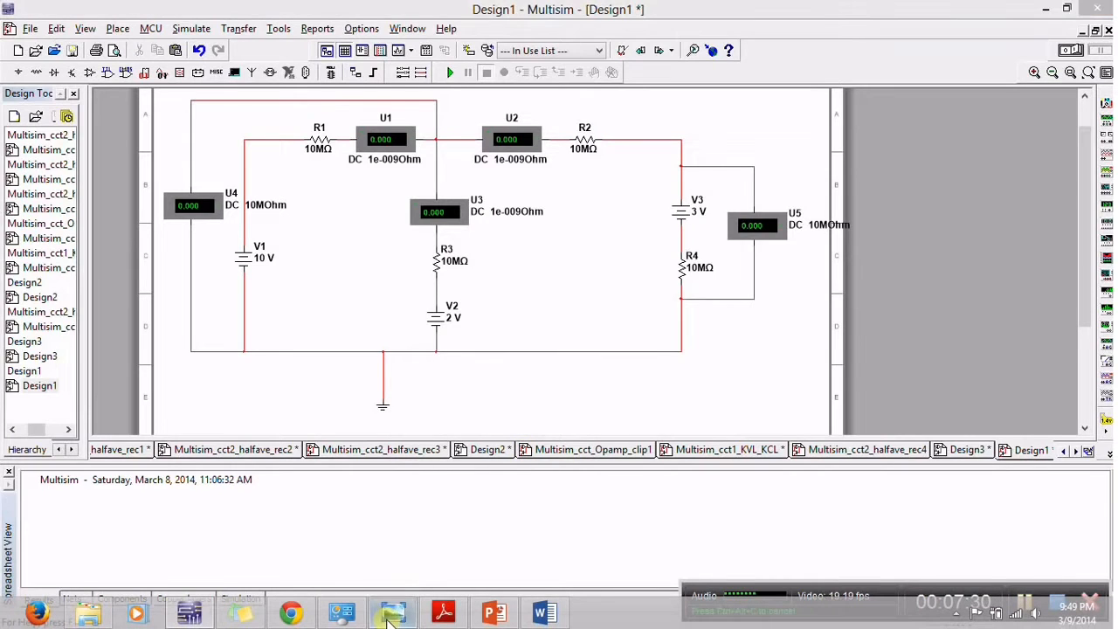
# Check the resistor values in the past paper question image and set R1's resistance to 4 Ω.
pyautogui.click(390, 614)
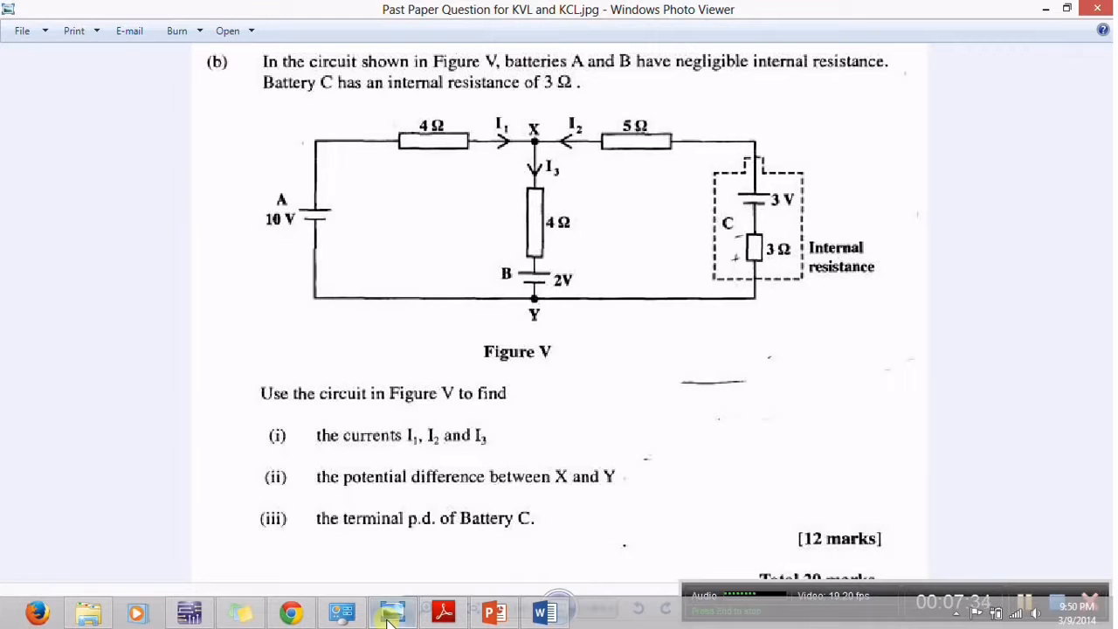
pyautogui.click(391, 614)
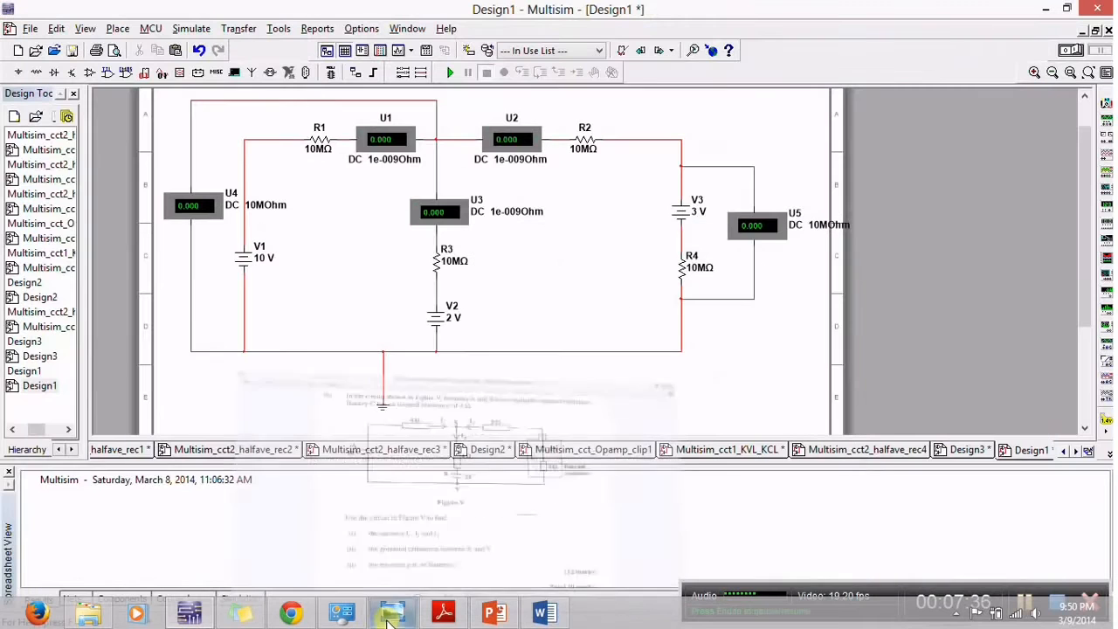
pyautogui.doubleClick(316, 144)
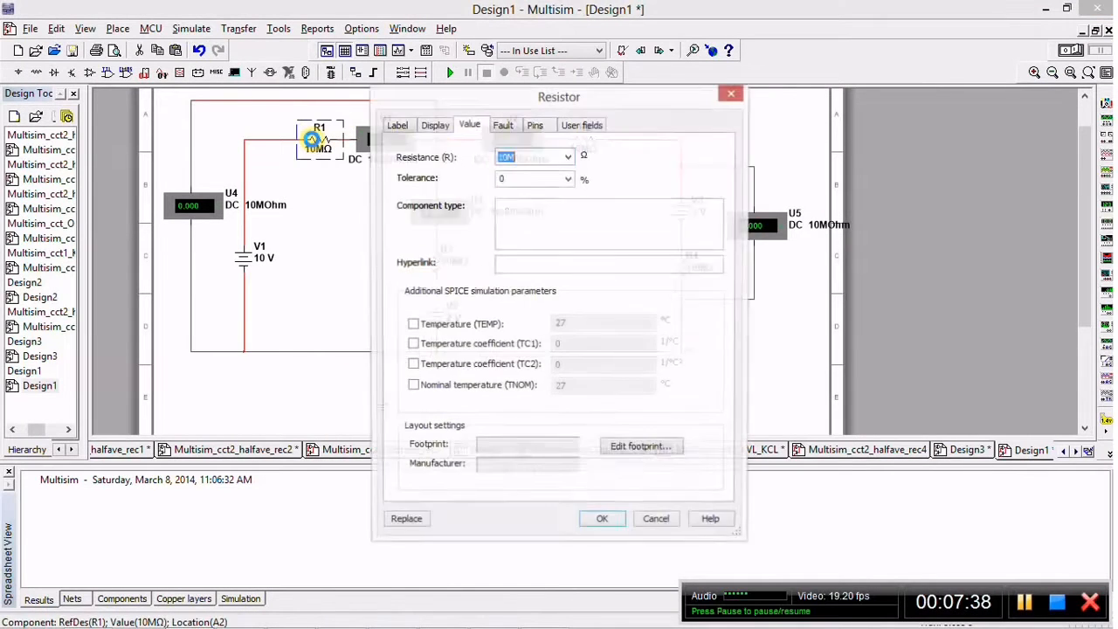
pyautogui.write('4')
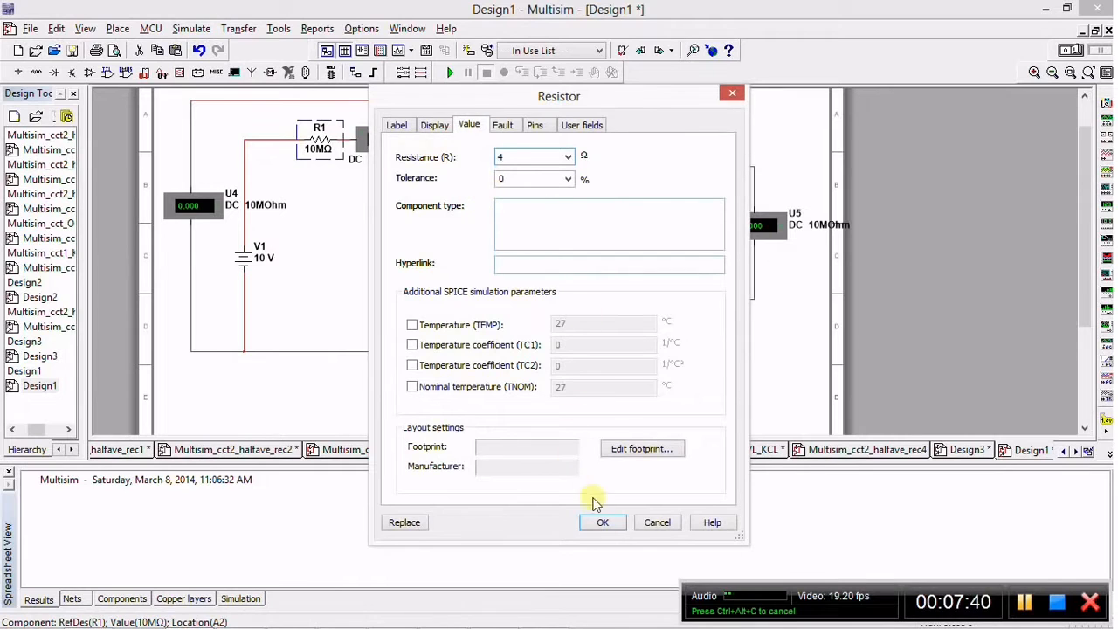
pyautogui.click(601, 522)
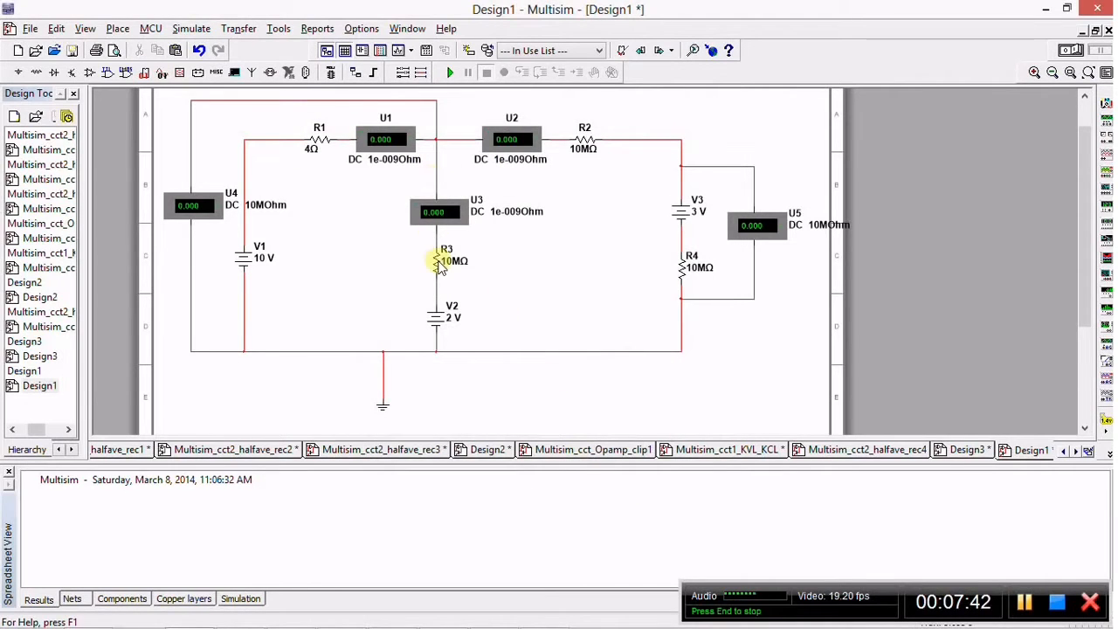
# Set R3's resistance to 4 Ω and R2's resistance to 5 Ω.
pyautogui.doubleClick(441, 264)
pyautogui.write('4')
pyautogui.click(600, 522)
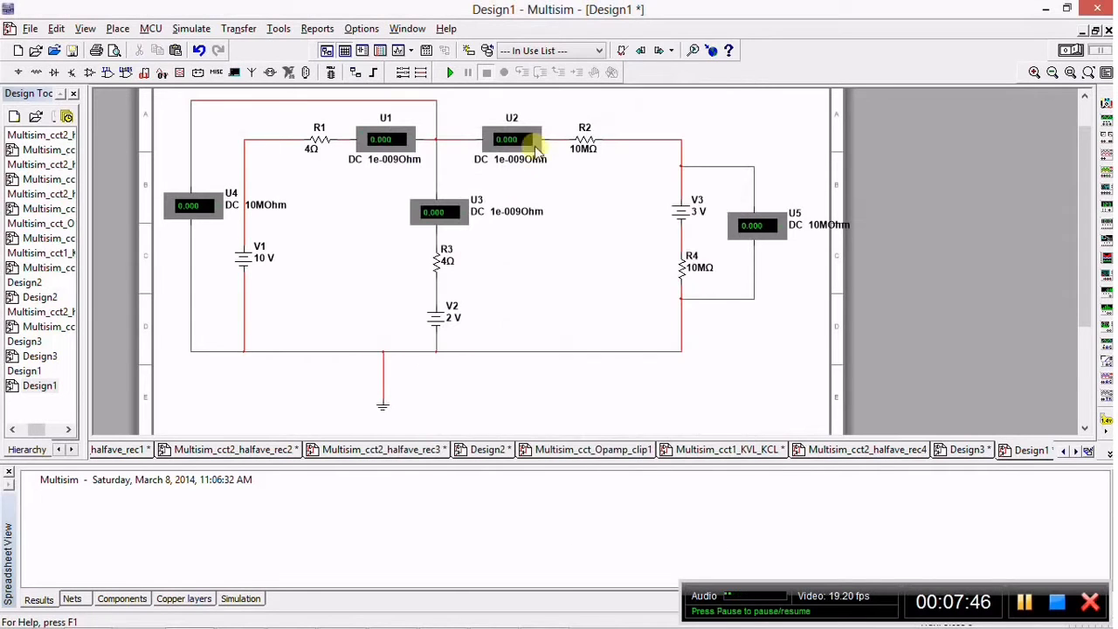
pyautogui.doubleClick(590, 144)
pyautogui.write('5')
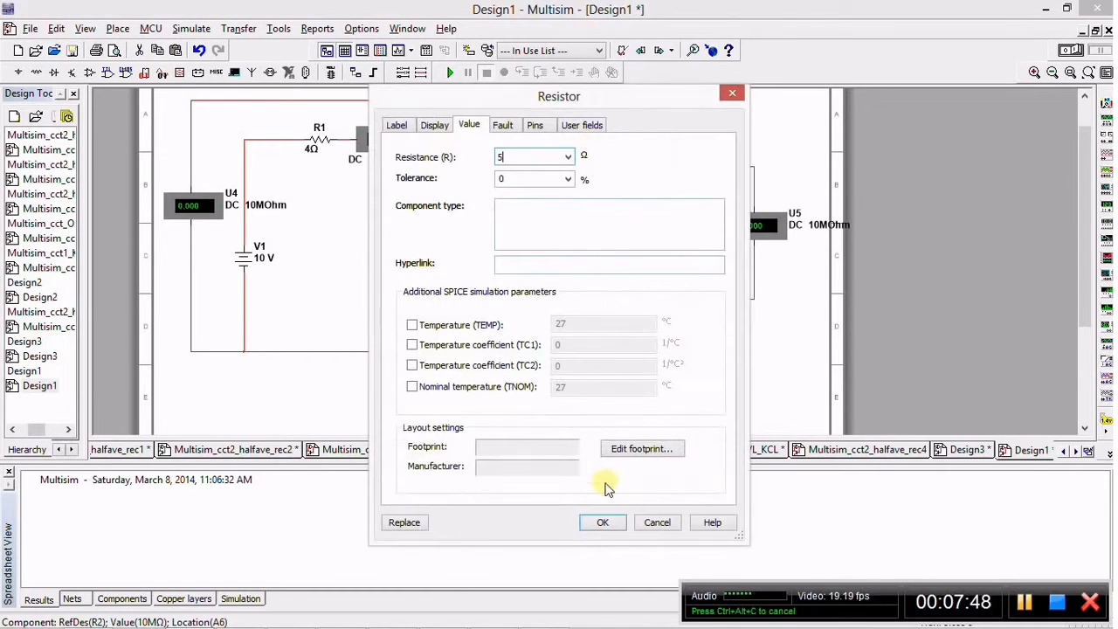
pyautogui.click(603, 522)
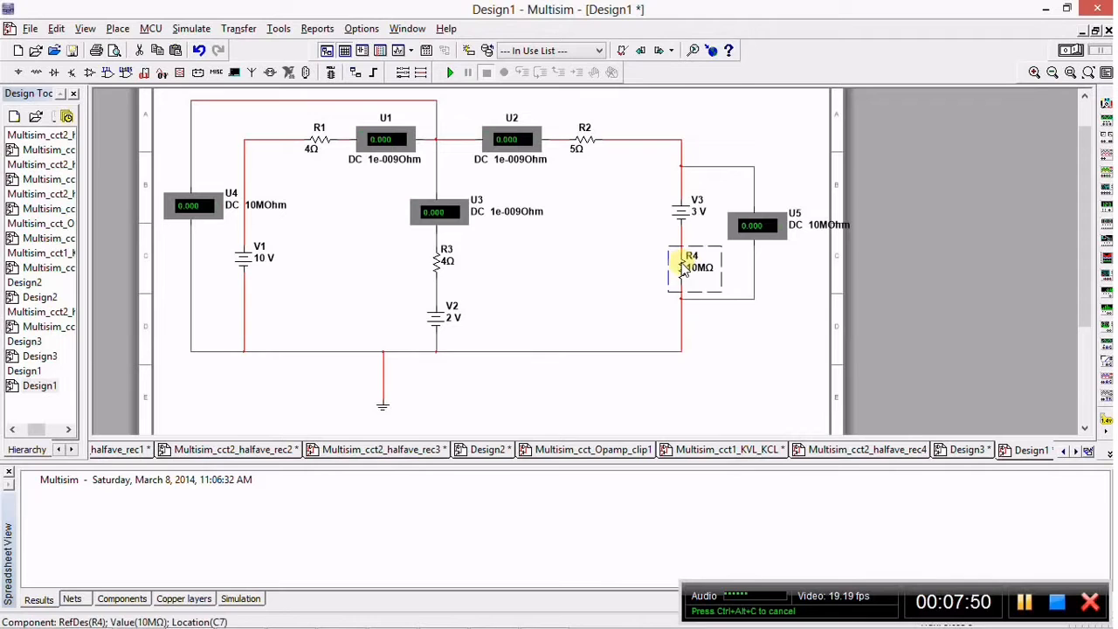
# Set R4's resistance to 2 Ω.
pyautogui.doubleClick(689, 262)
pyautogui.write('2')
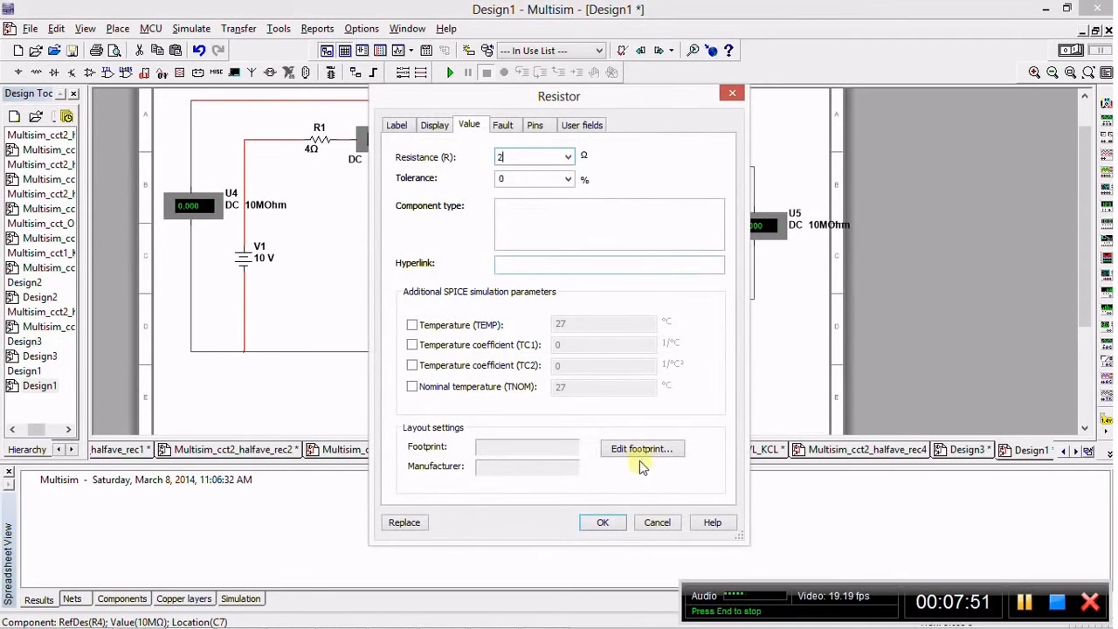
pyautogui.click(597, 524)
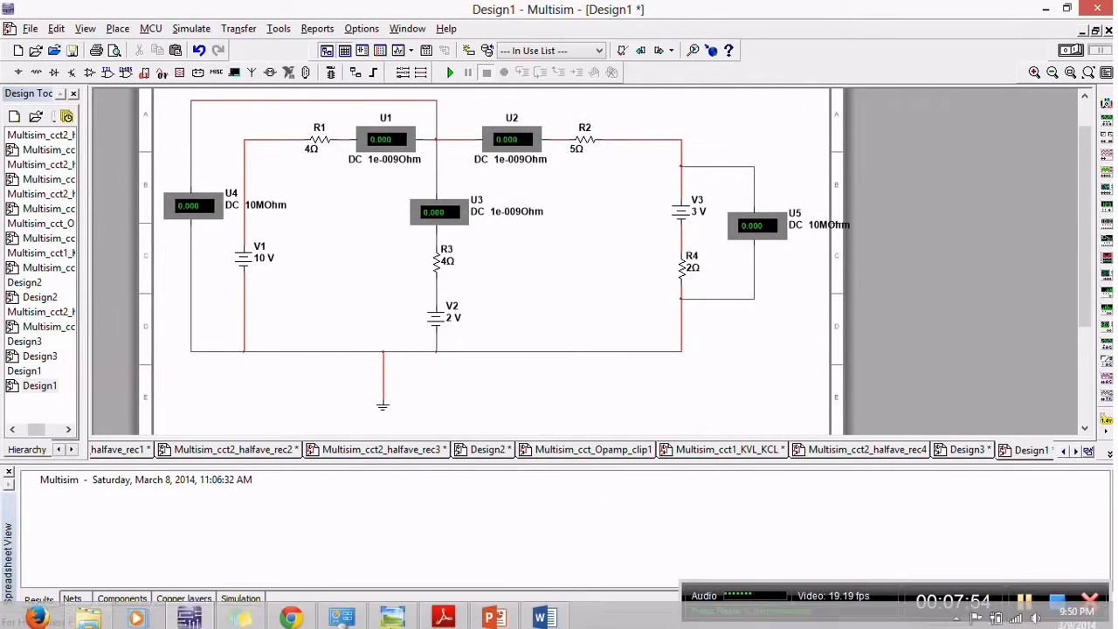
# Compare the schematic side by side with the past paper question image, then return to the full-size schematic.
pyautogui.click(393, 613)
pyautogui.moveTo(699, 4); pyautogui.dragTo(1111, 118)
pyautogui.moveTo(504, 7); pyautogui.dragTo(3, 175)
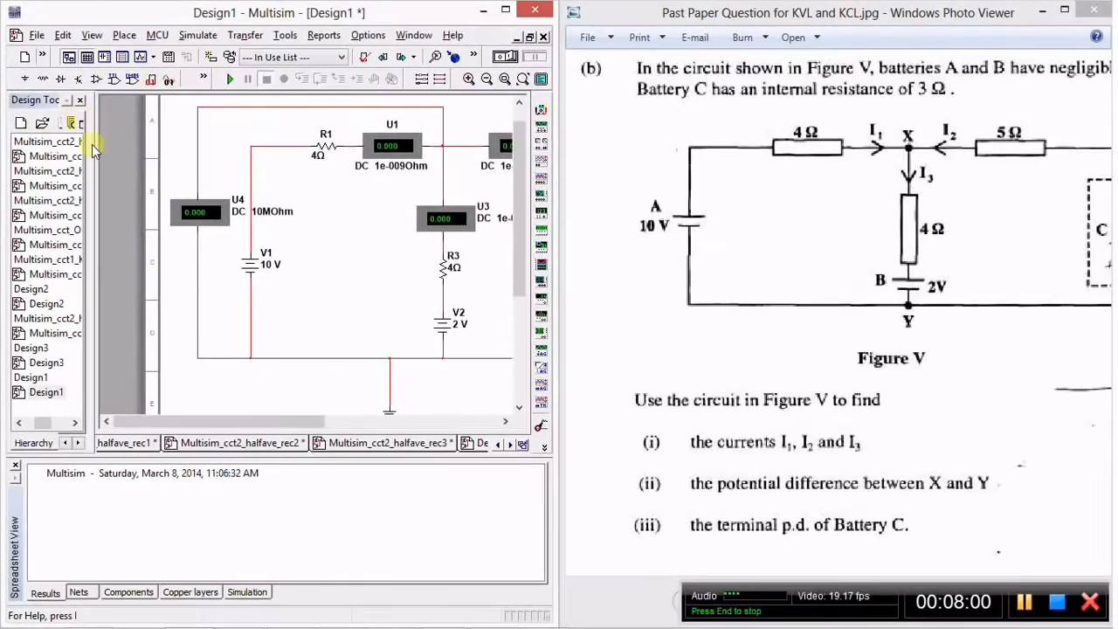
pyautogui.moveTo(191, 422); pyautogui.dragTo(242, 416)
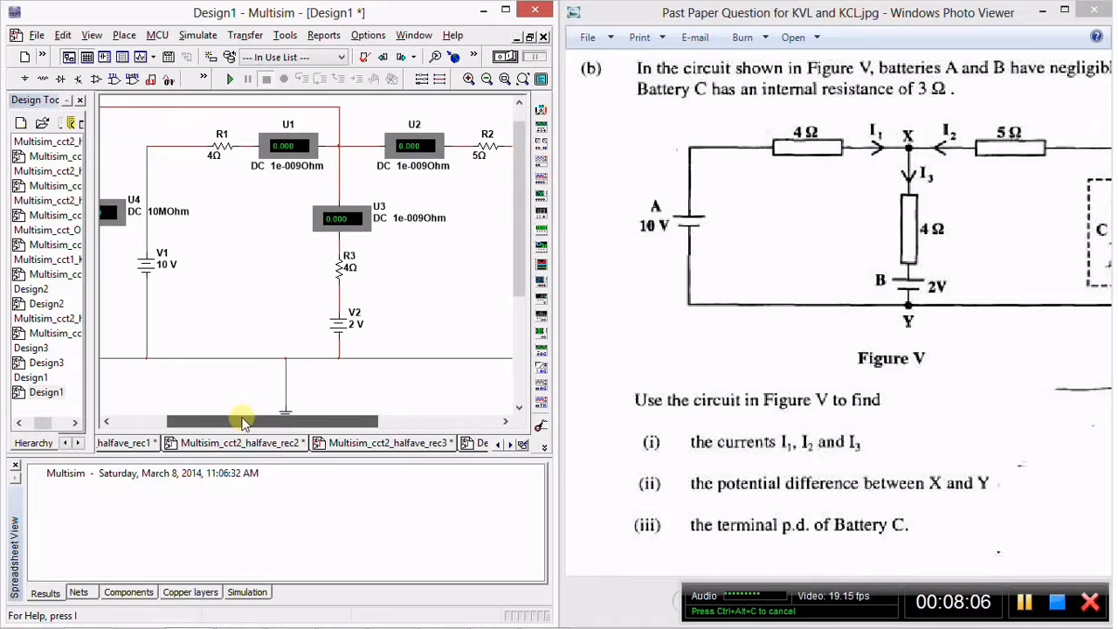
pyautogui.click(1043, 9)
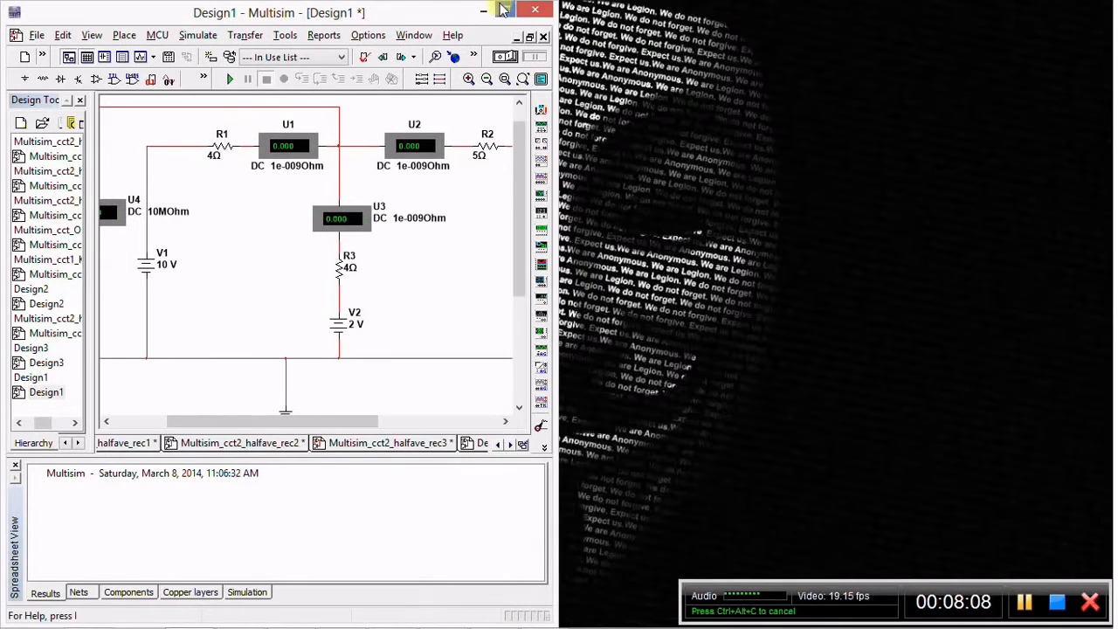
pyautogui.click(505, 10)
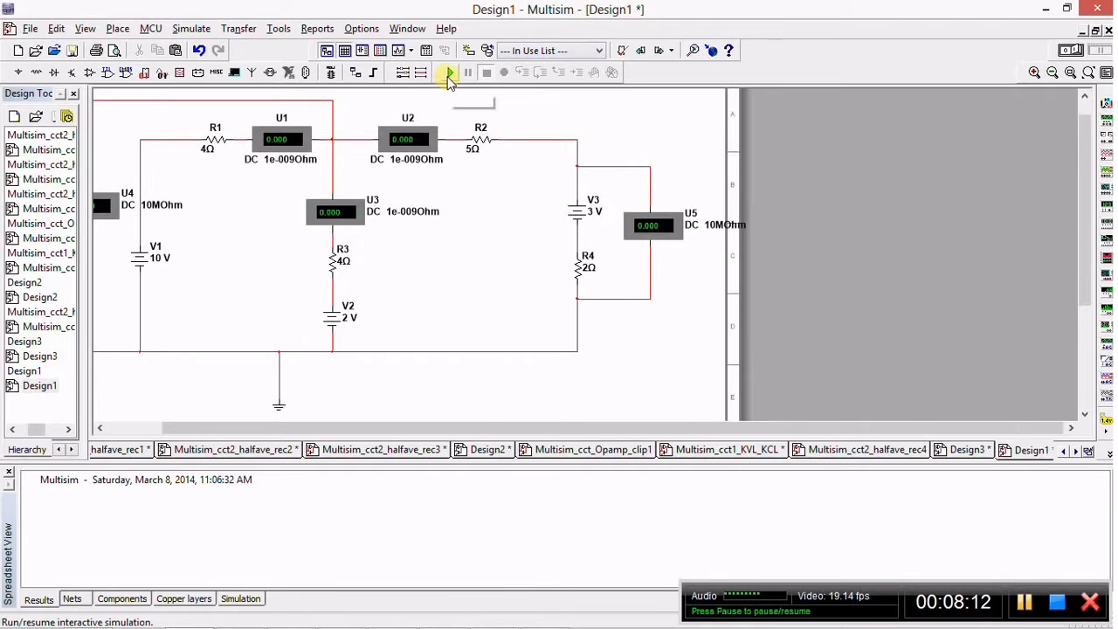
# Run the simulation and check the meter readings against the quantities asked for in the past paper question.
pyautogui.click(448, 75)
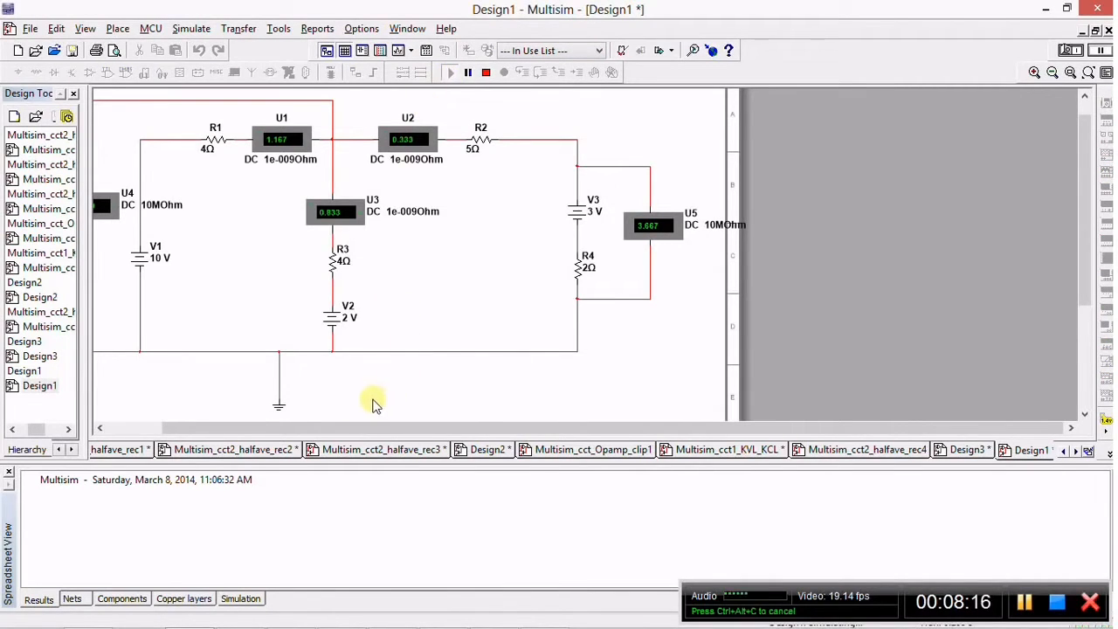
pyautogui.moveTo(365, 431); pyautogui.dragTo(290, 429)
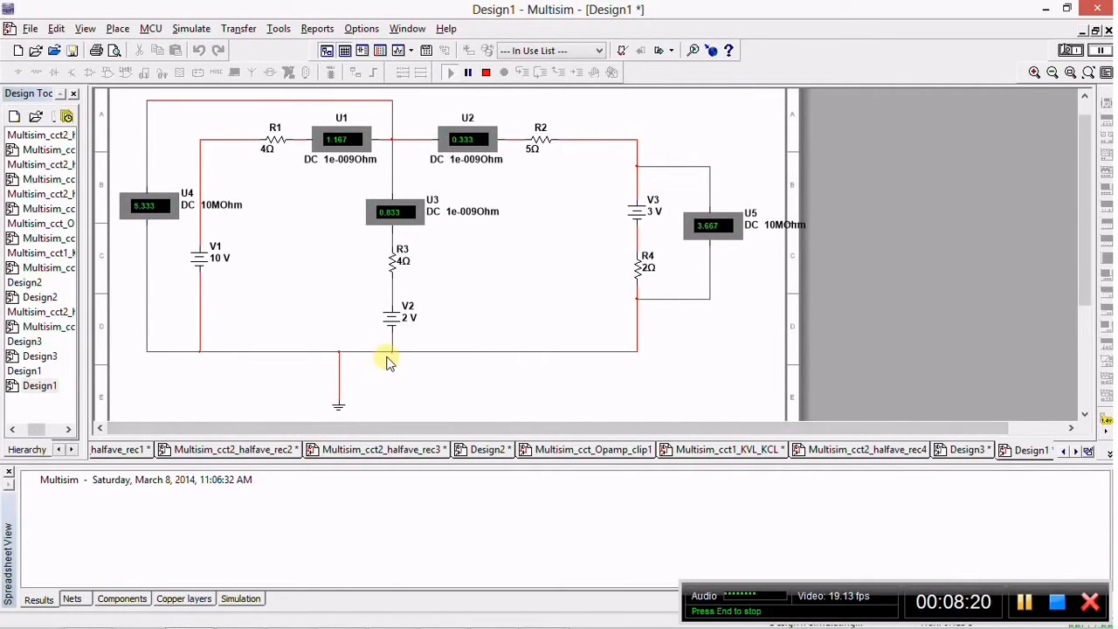
pyautogui.moveTo(398, 601)
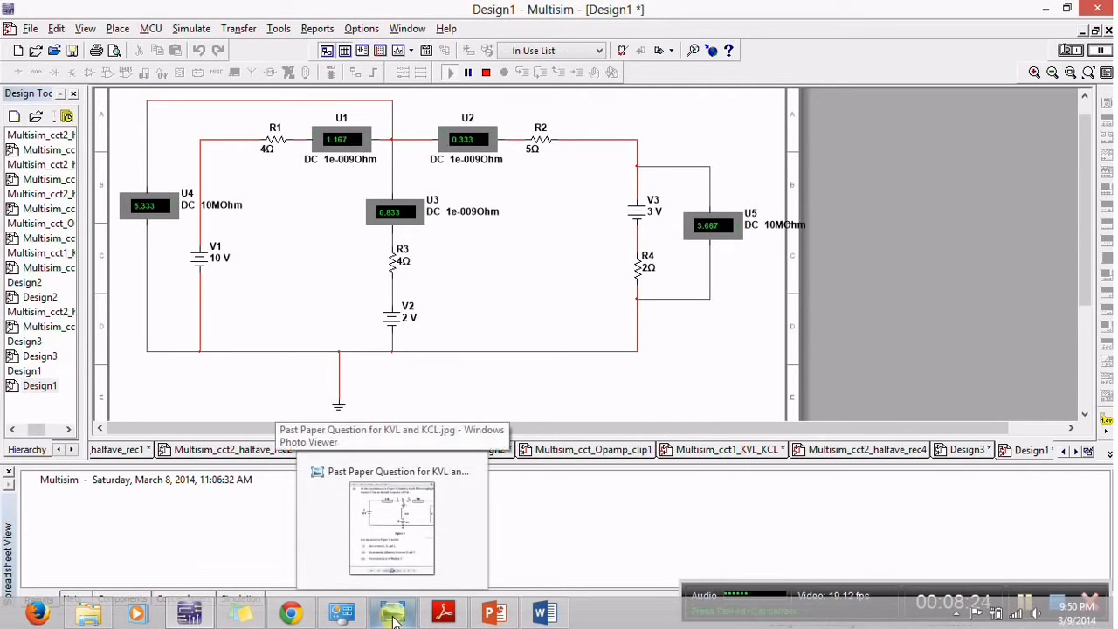
pyautogui.click(393, 618)
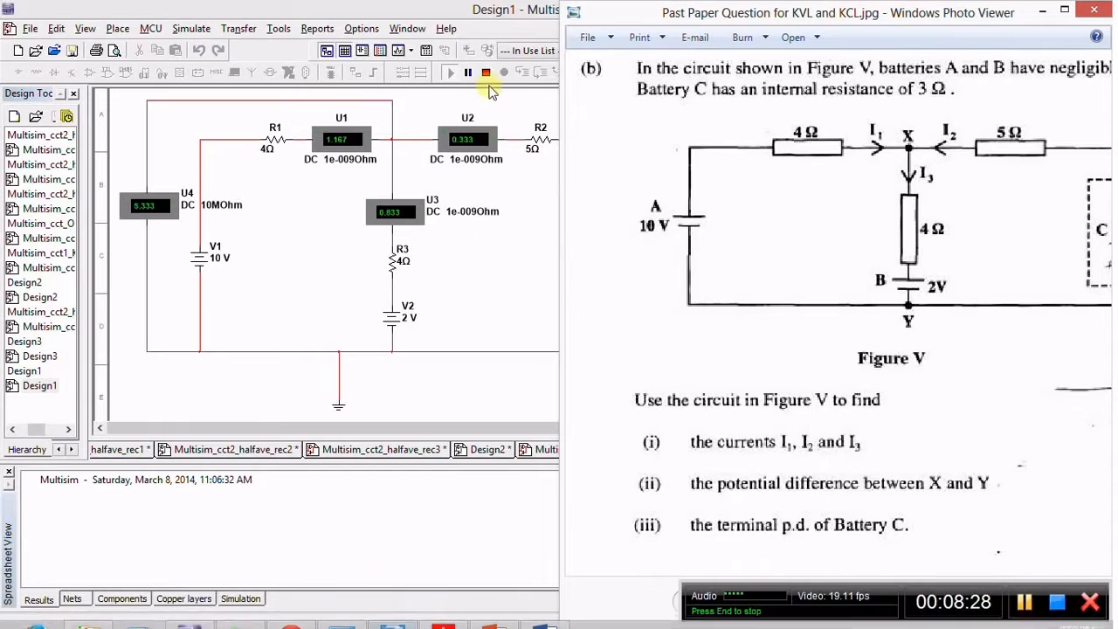
pyautogui.click(1027, 601)
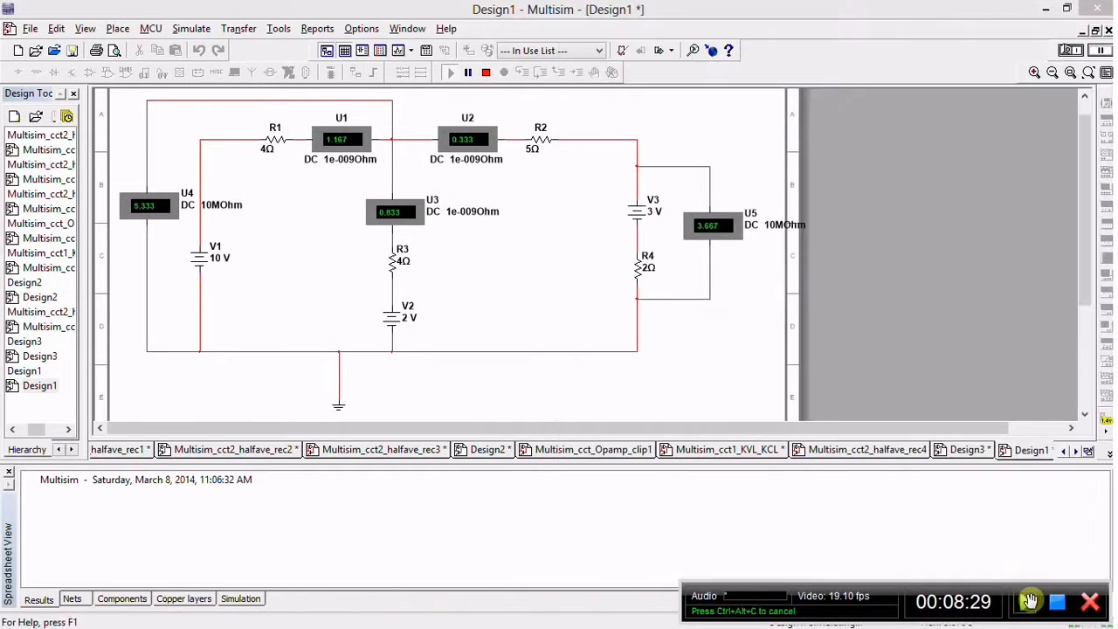
pyautogui.click(1029, 601)
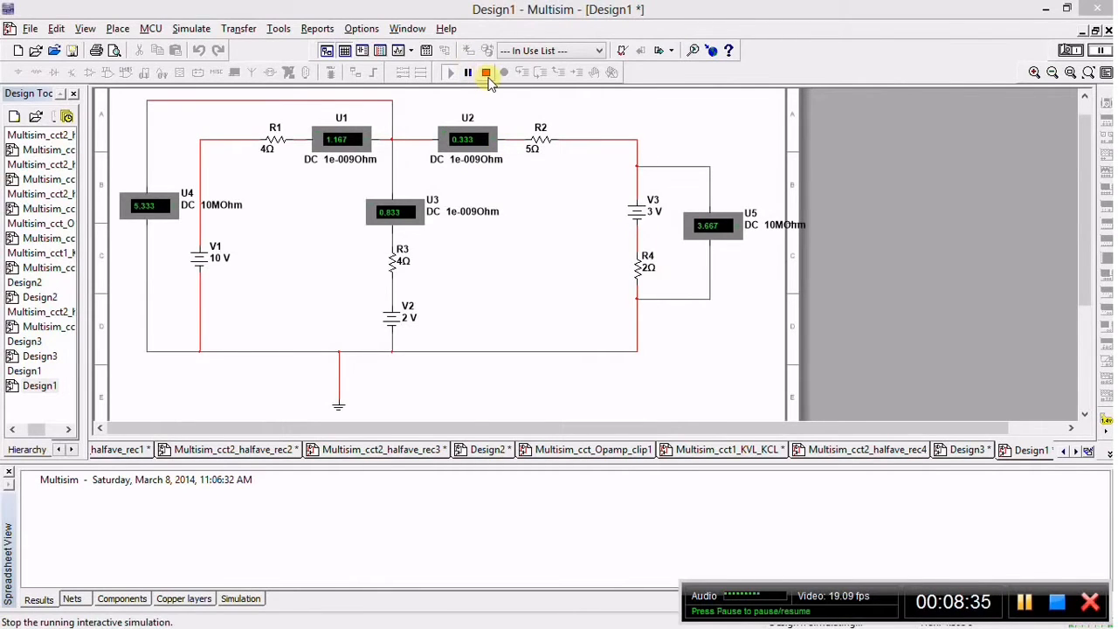
# Stop the simulation to set R4's resistance to 3 Ω, and run it again.
pyautogui.click(487, 74)
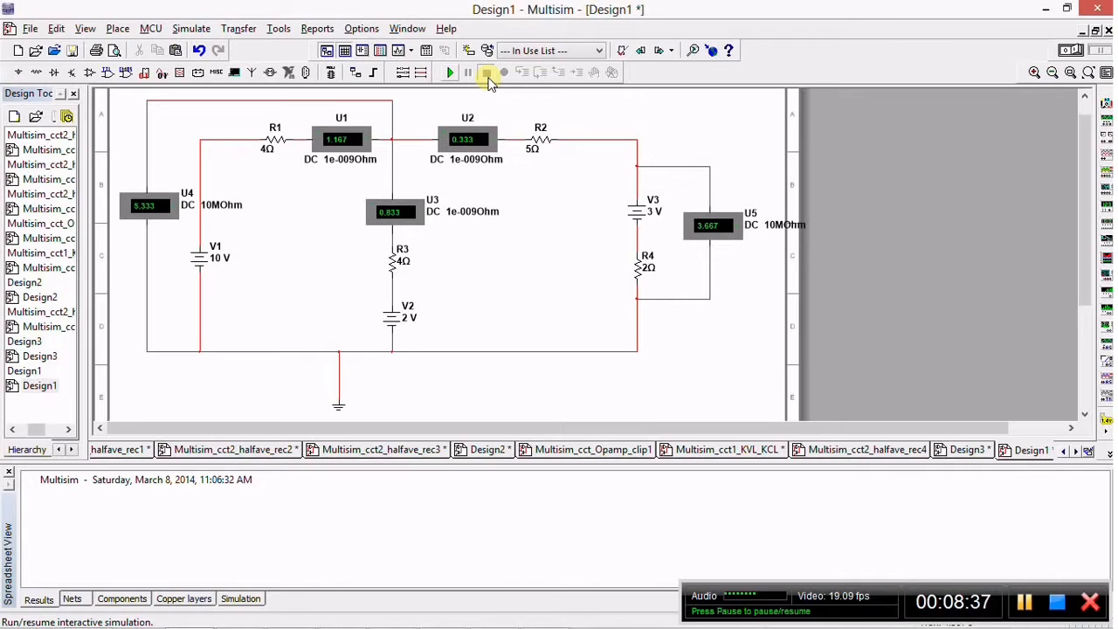
pyautogui.doubleClick(644, 269)
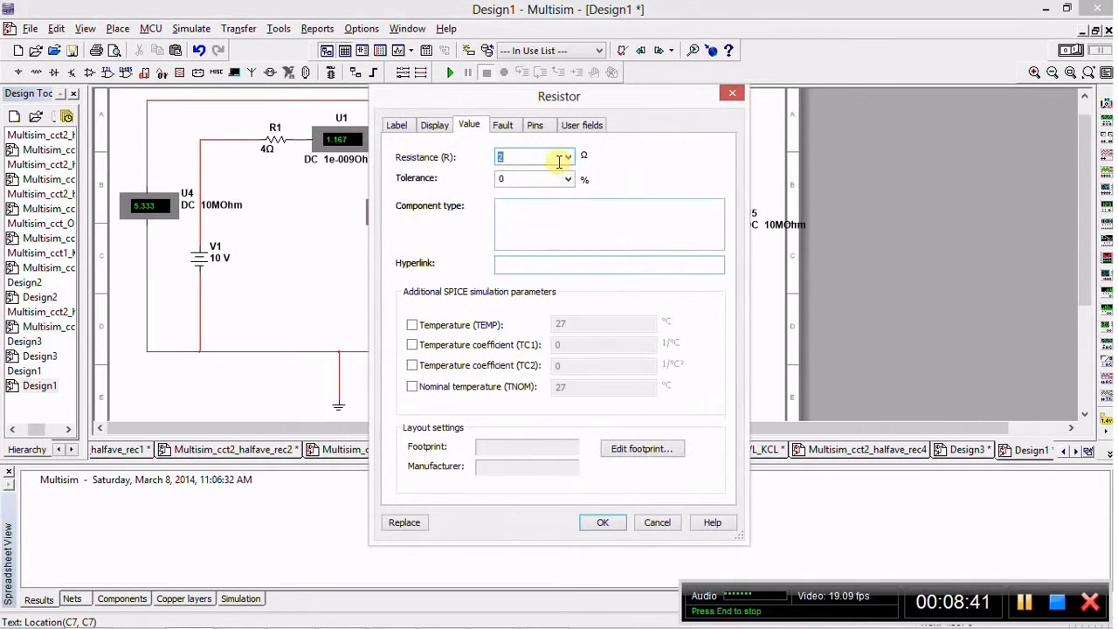
pyautogui.press('Return')
pyautogui.click(451, 74)
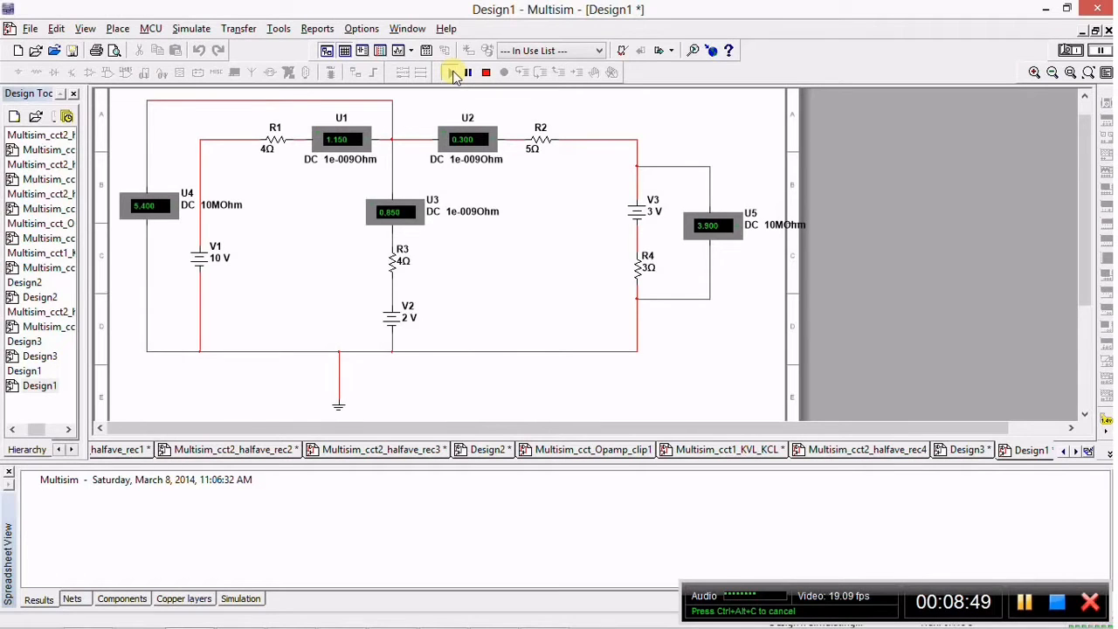
# Compare the ammeter and voltmeter readings with the currents and potential differences requested in the past paper question image.
pyautogui.moveTo(325, 626)
pyautogui.click(400, 617)
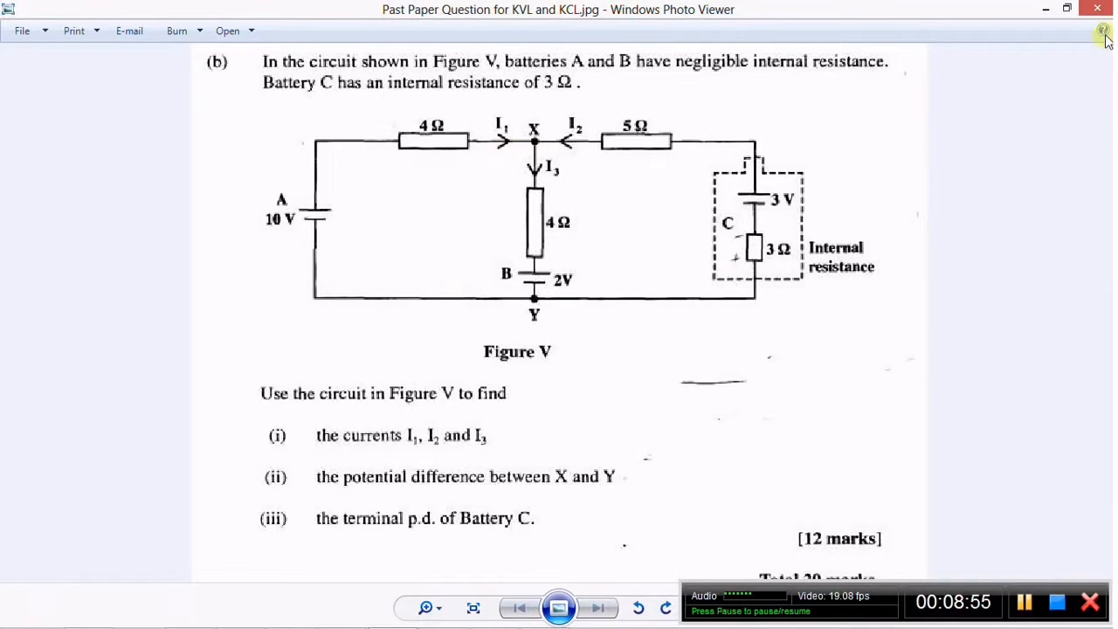
pyautogui.click(1045, 9)
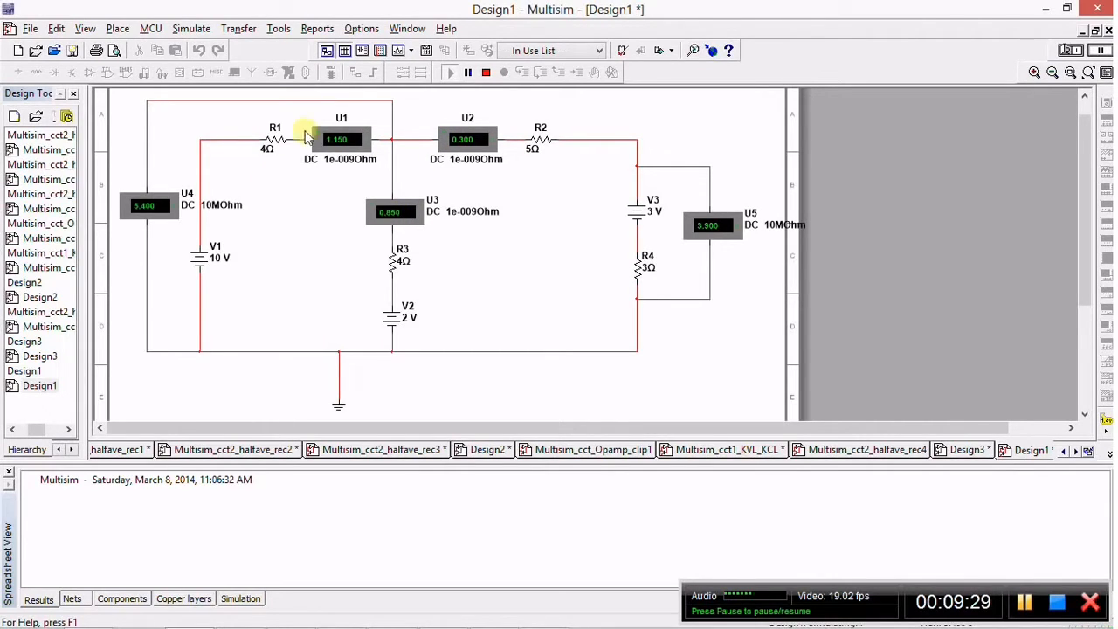
pyautogui.moveTo(559, 587)
pyautogui.click(379, 615)
pyautogui.click(379, 616)
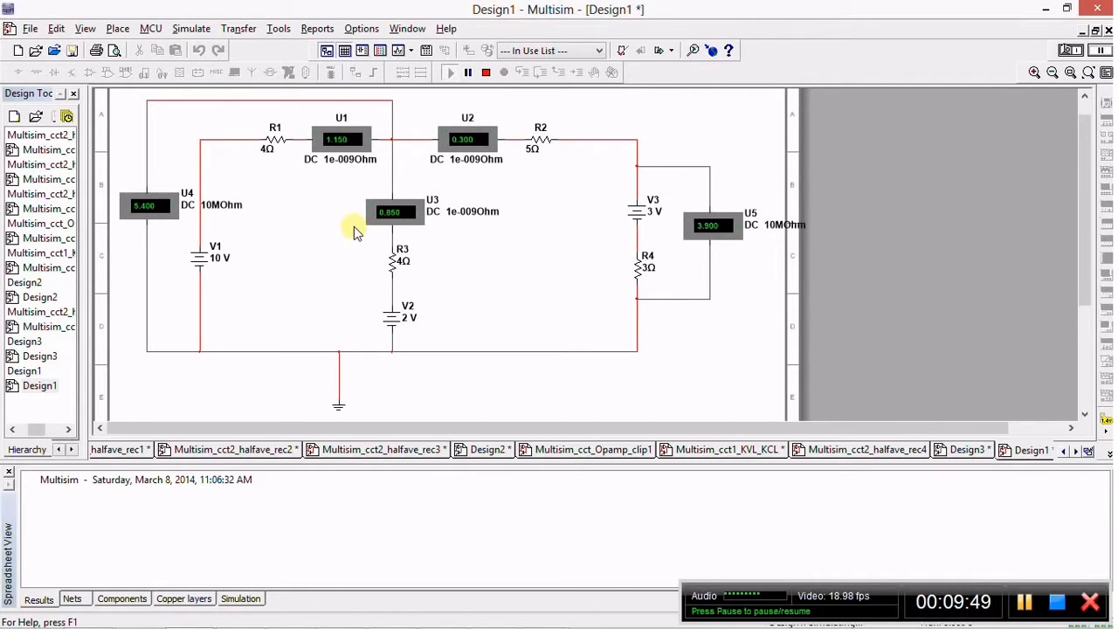
# Switch to Word to review the notes on Kirchhoff's Current Law and loop rule, then return to Multisim.
pyautogui.moveTo(249, 627)
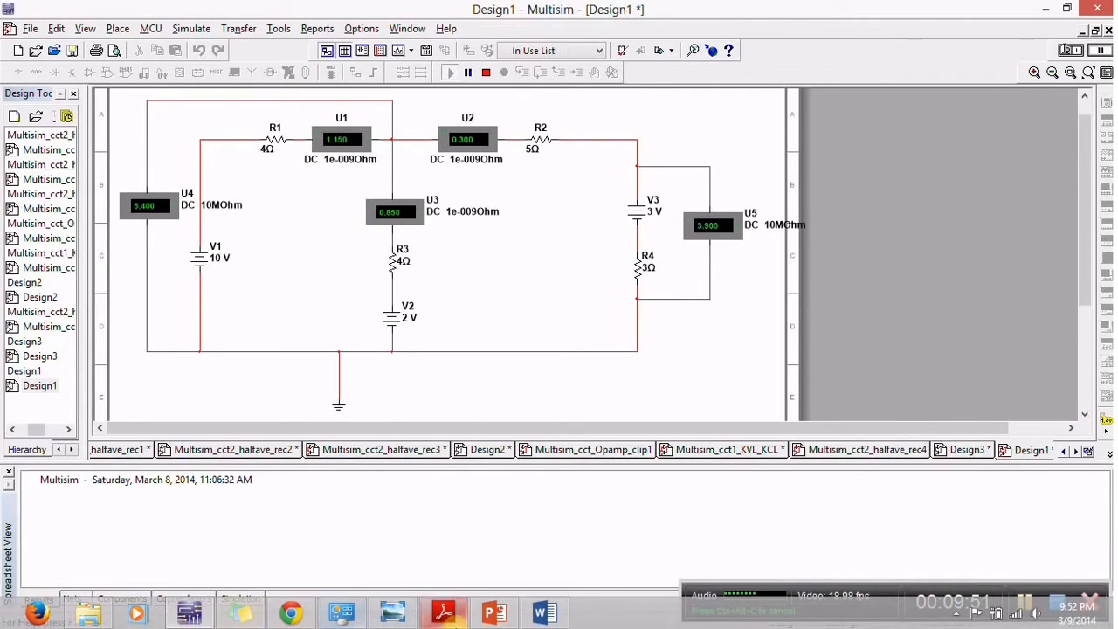
pyautogui.click(543, 613)
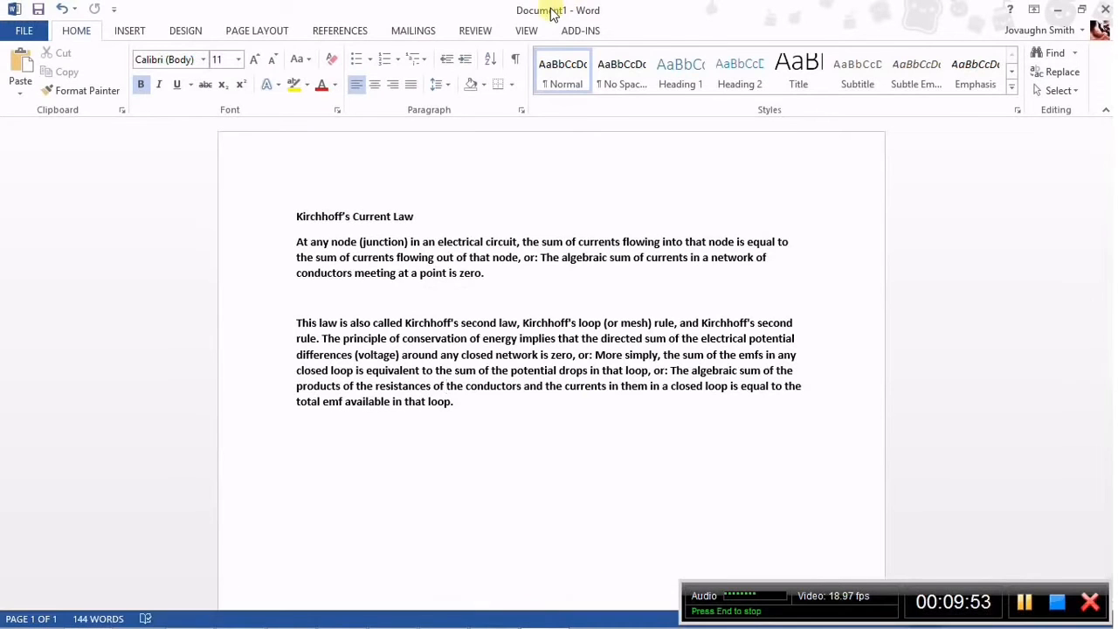
pyautogui.moveTo(553, 12); pyautogui.dragTo(612, 2)
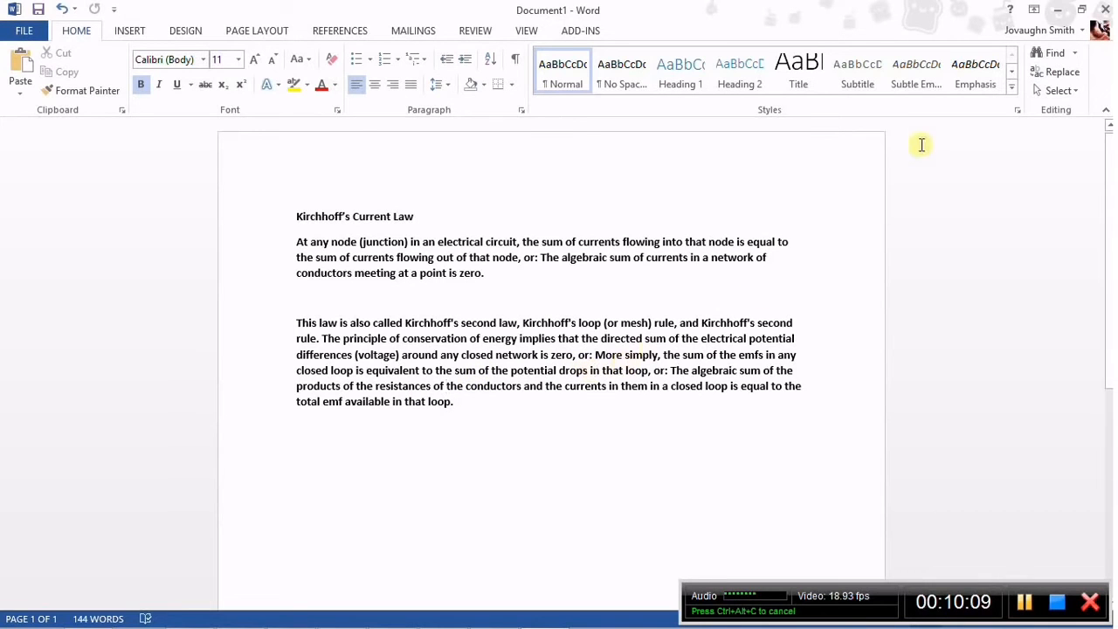
pyautogui.click(1057, 9)
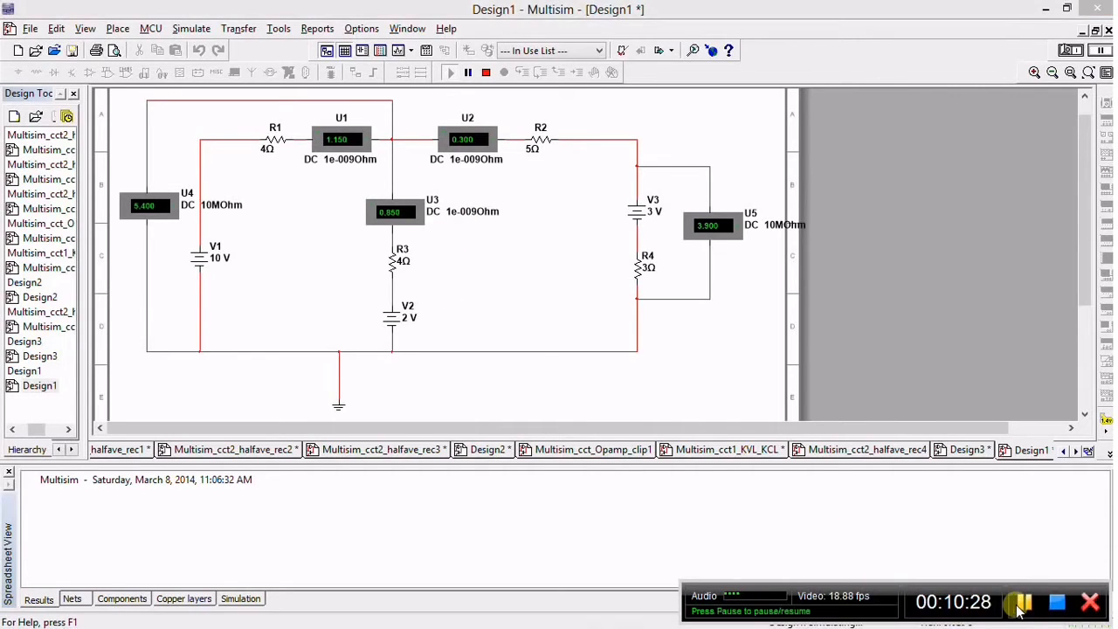
# Stop the simulation and place a copy of voltmeter U4 between V1 and R3.
pyautogui.moveTo(364, 469)
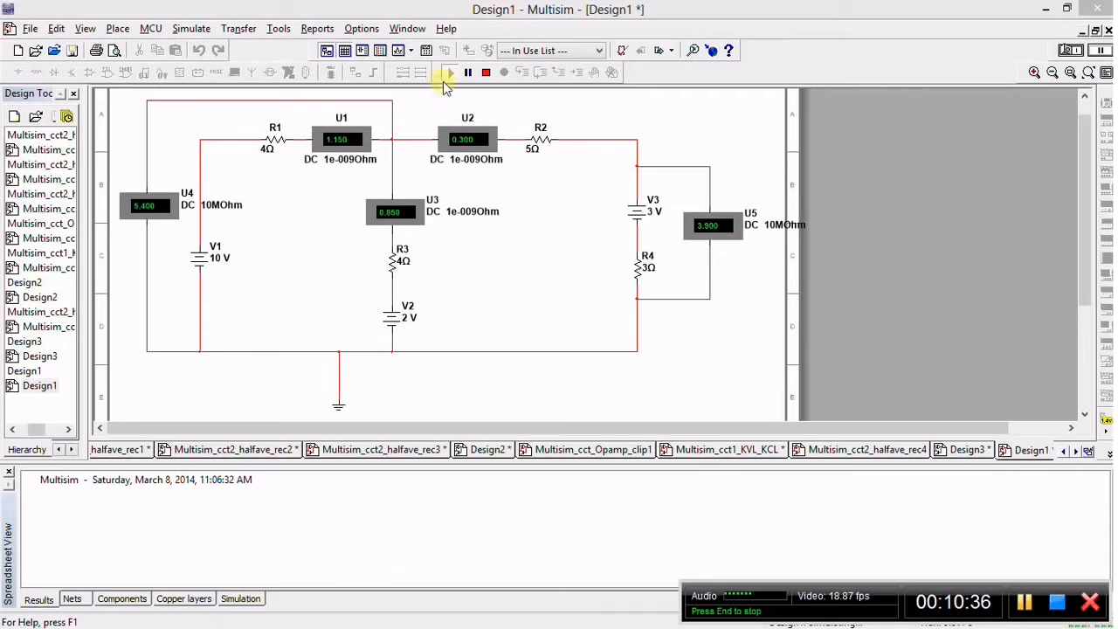
pyautogui.click(485, 73)
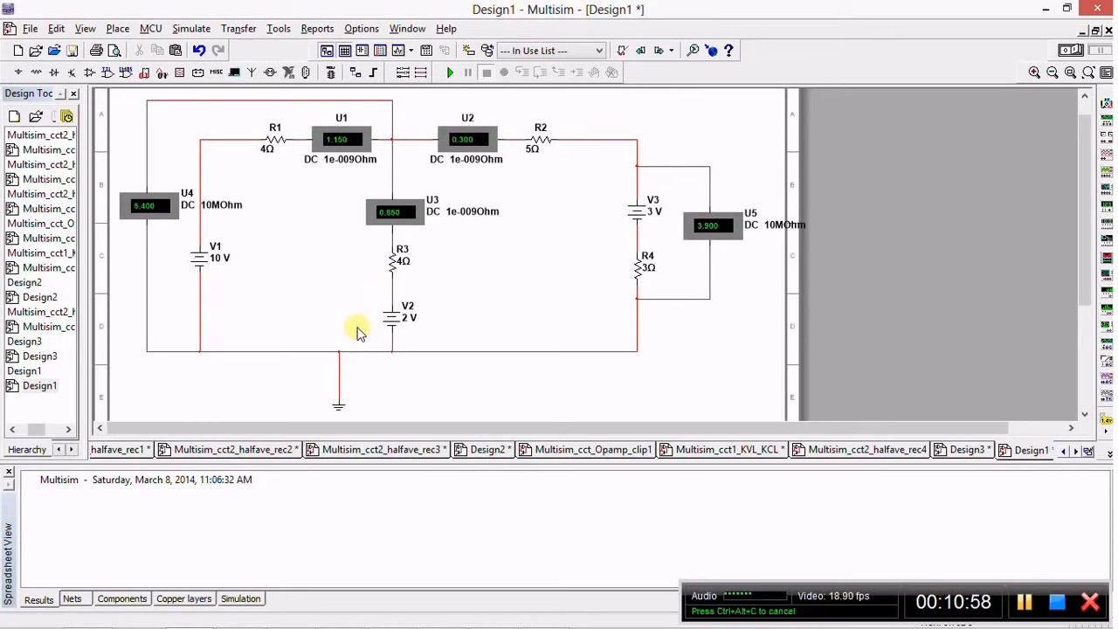
pyautogui.click(131, 204)
pyautogui.rightClick(134, 208)
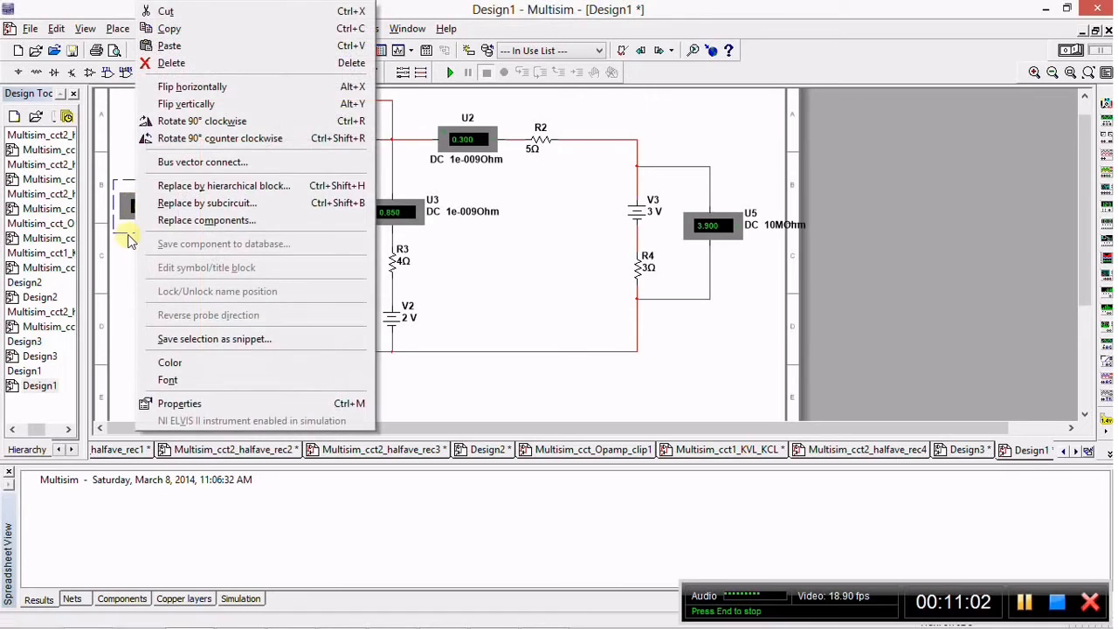
pyautogui.click(171, 28)
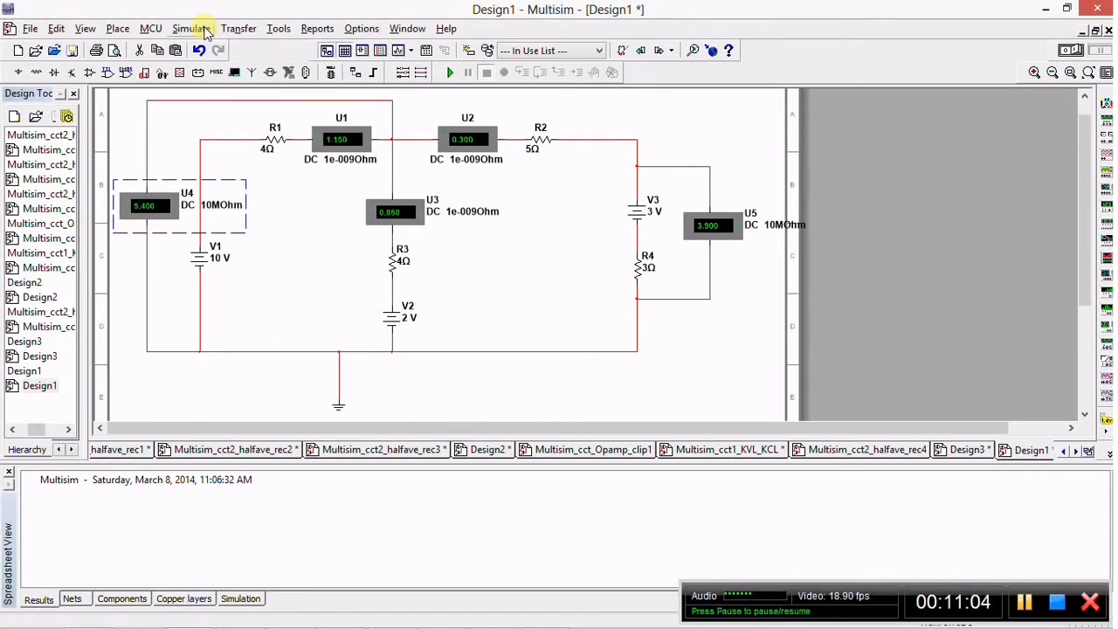
pyautogui.rightClick(330, 251)
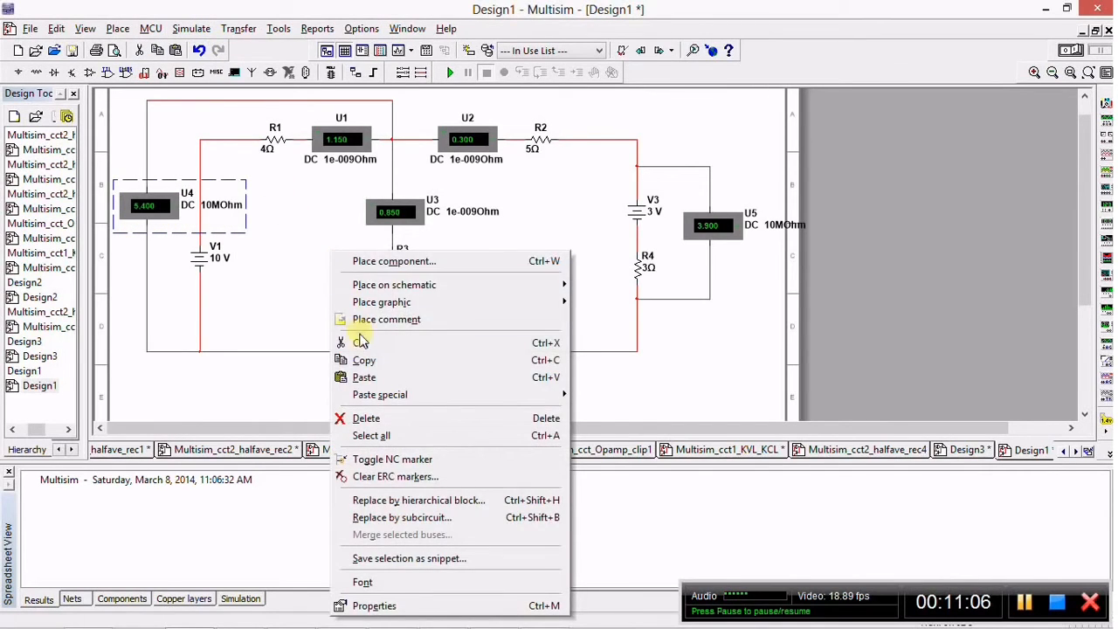
pyautogui.click(374, 377)
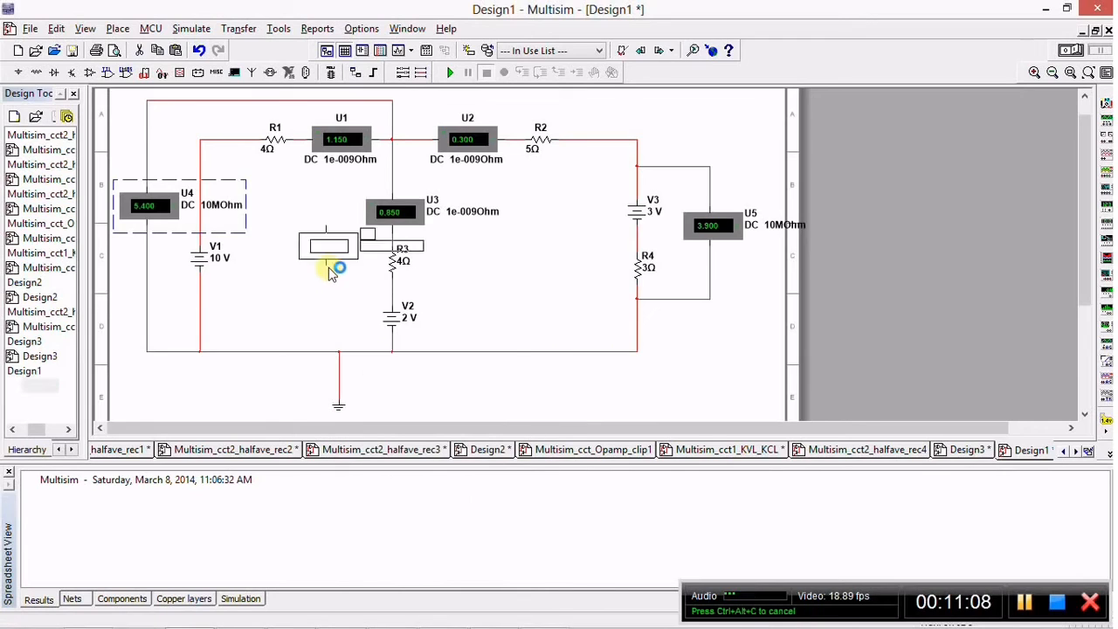
pyautogui.click(297, 280)
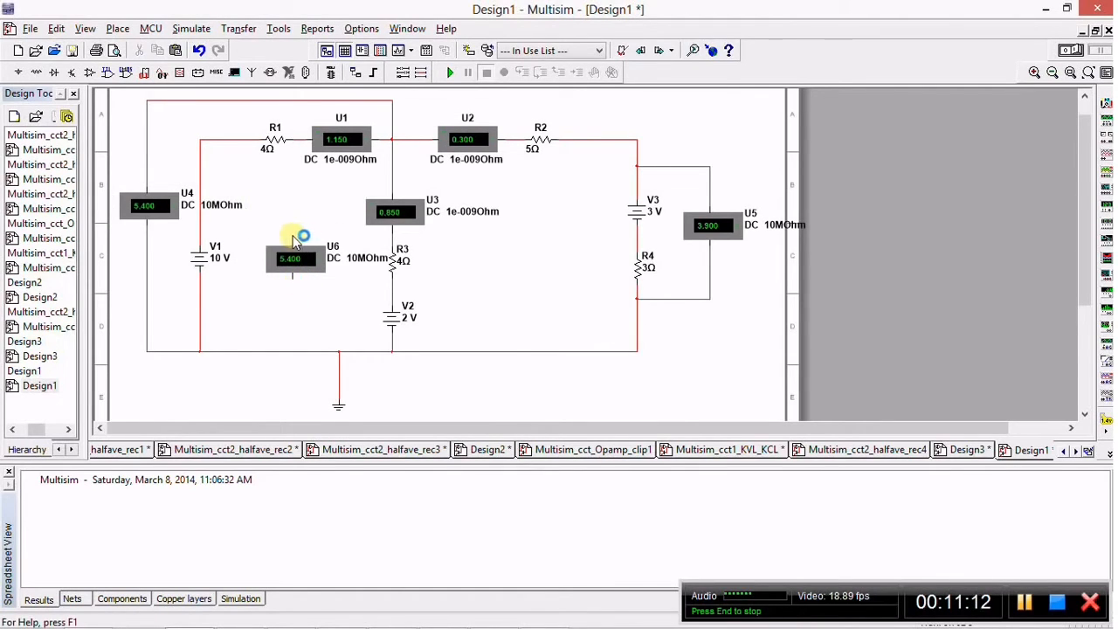
# Wire voltmeter U6 in parallel with the middle branch, from above ammeter U3 to below V2, and run the simulation.
pyautogui.click(296, 232)
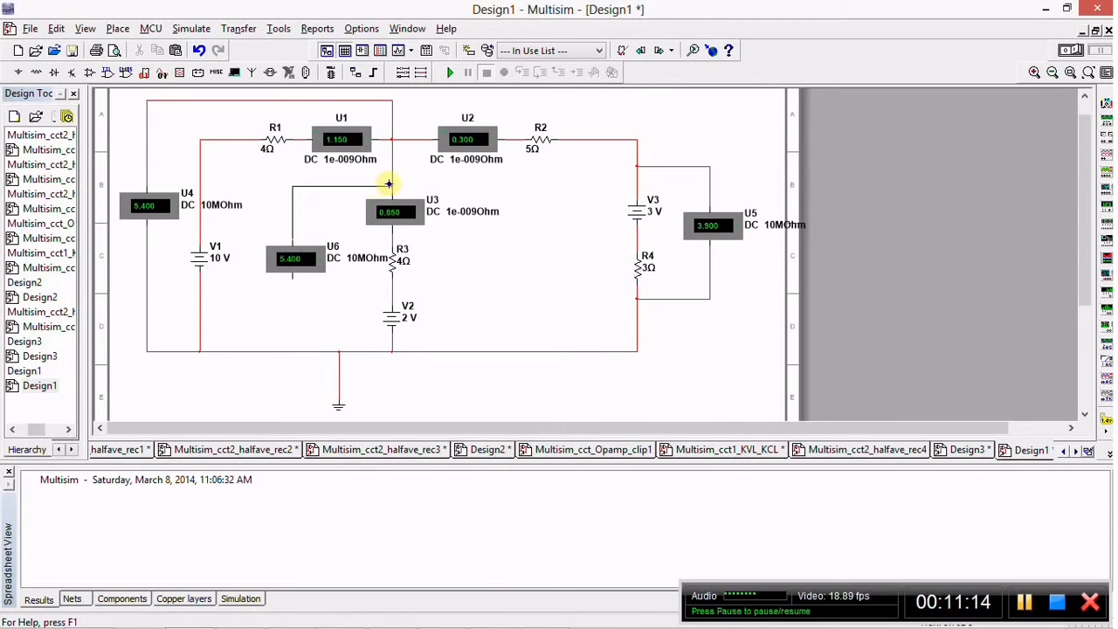
pyautogui.click(391, 185)
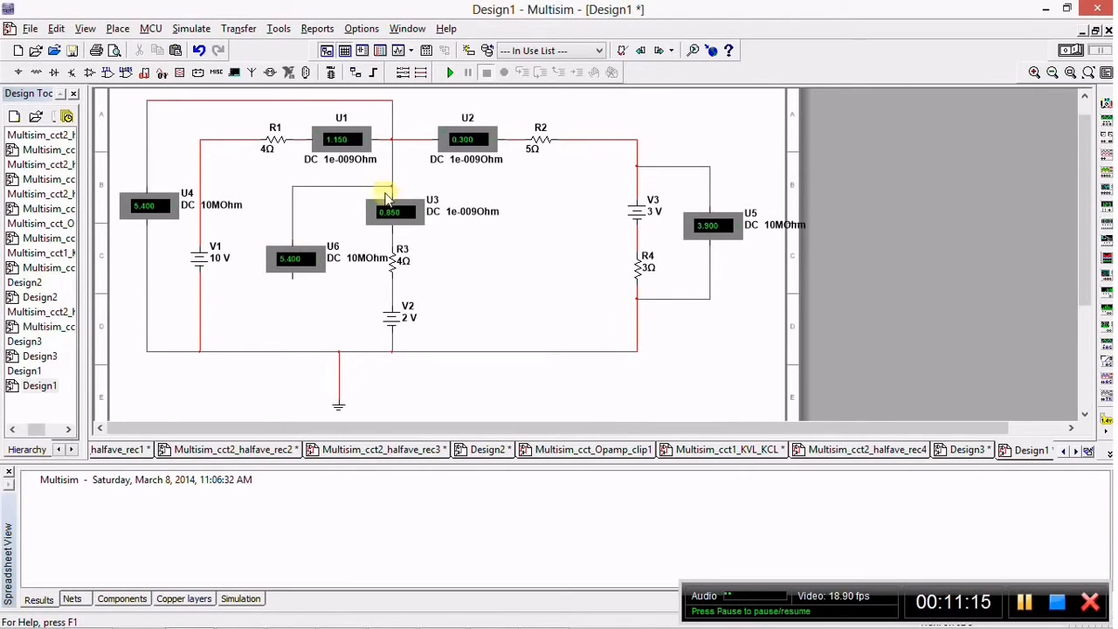
pyautogui.click(293, 278)
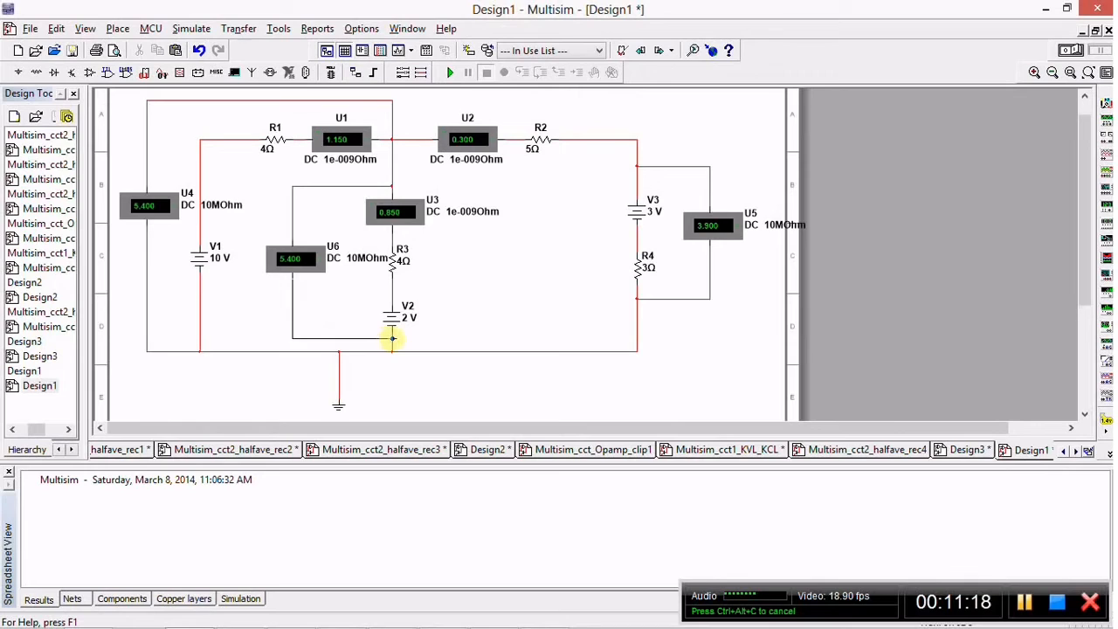
pyautogui.click(392, 337)
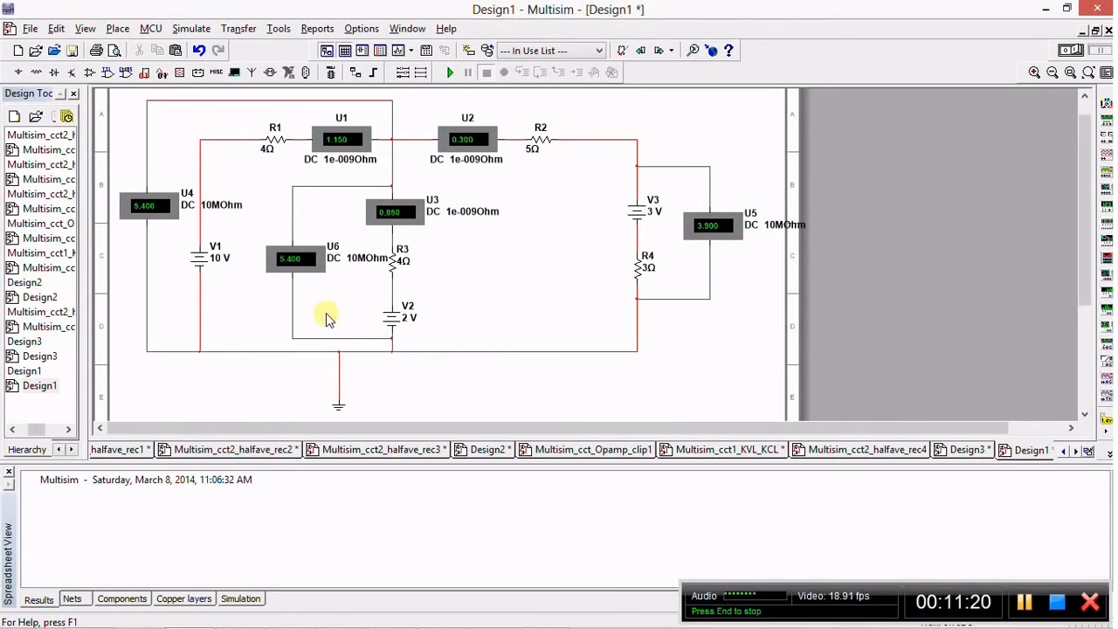
pyautogui.click(445, 78)
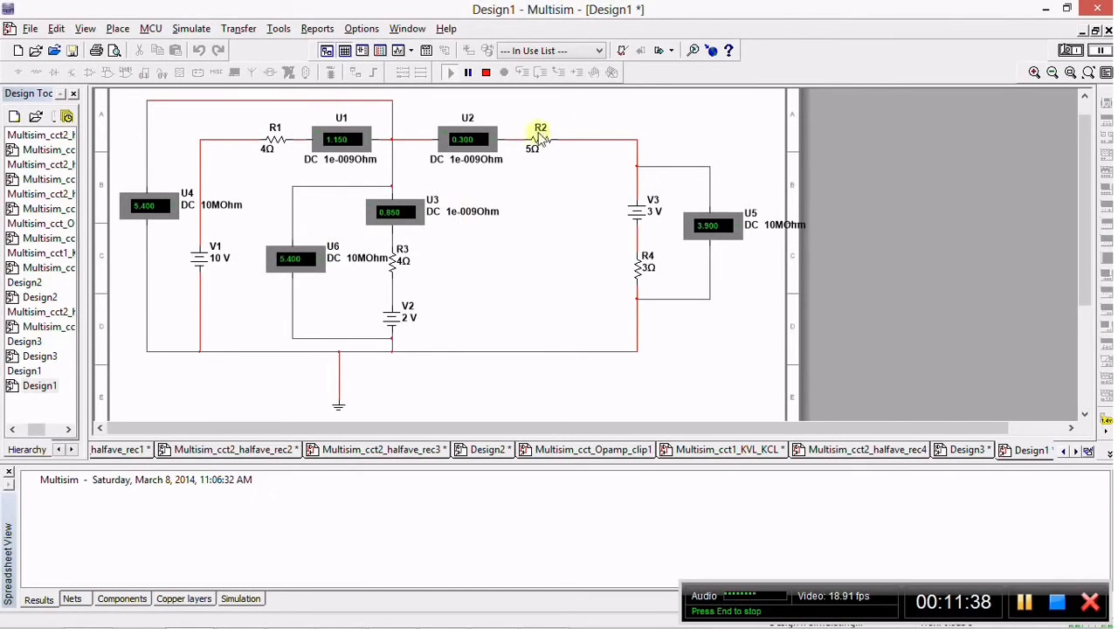
# Stop the simulation and paste another copy of the voltmeter above V3, near the upper edge of the schematic.
pyautogui.click(485, 74)
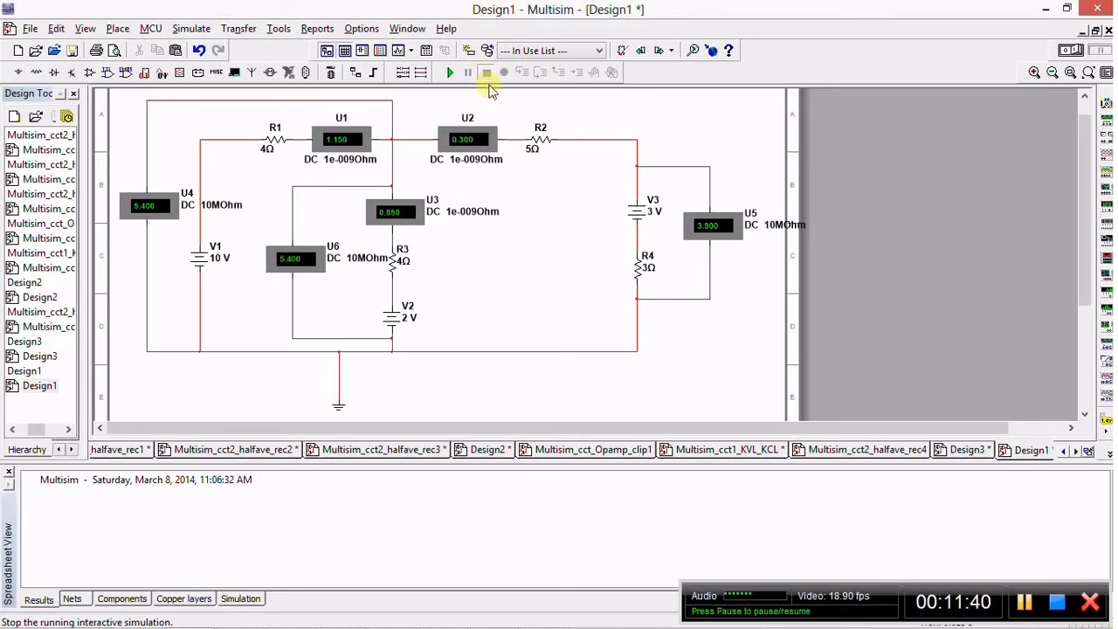
pyautogui.moveTo(1088, 295); pyautogui.dragTo(1080, 250)
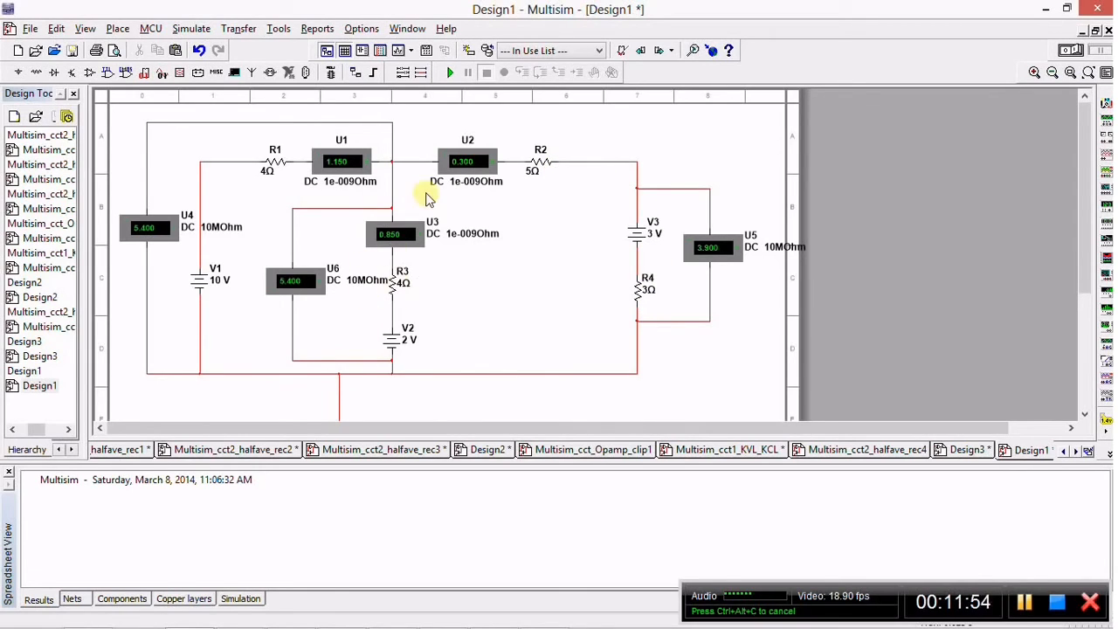
pyautogui.rightClick(669, 128)
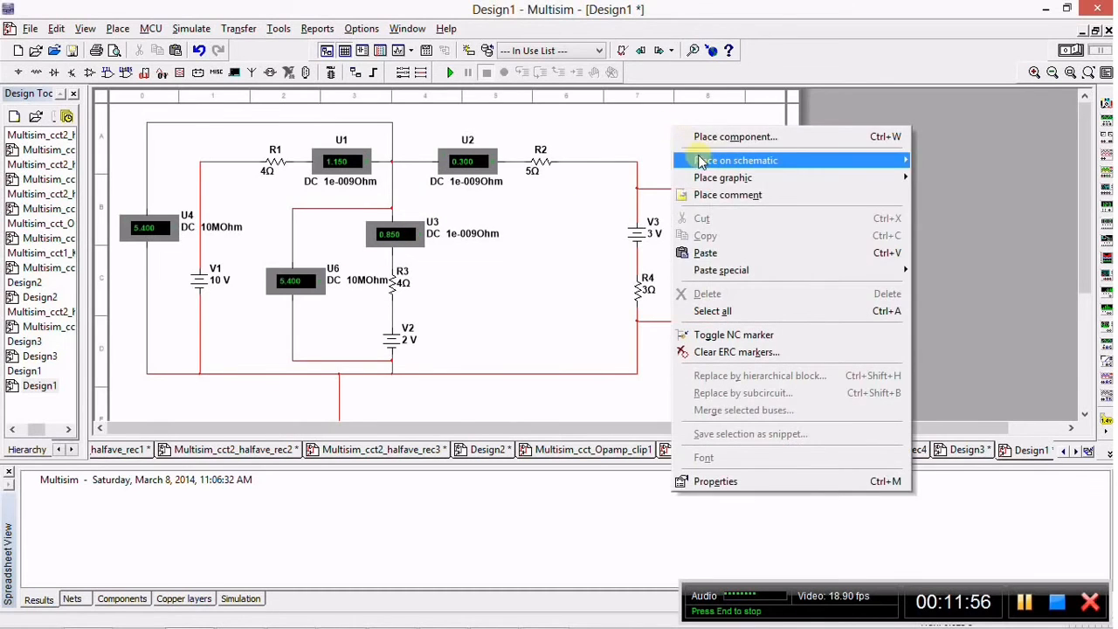
pyautogui.click(718, 253)
pyautogui.click(673, 158)
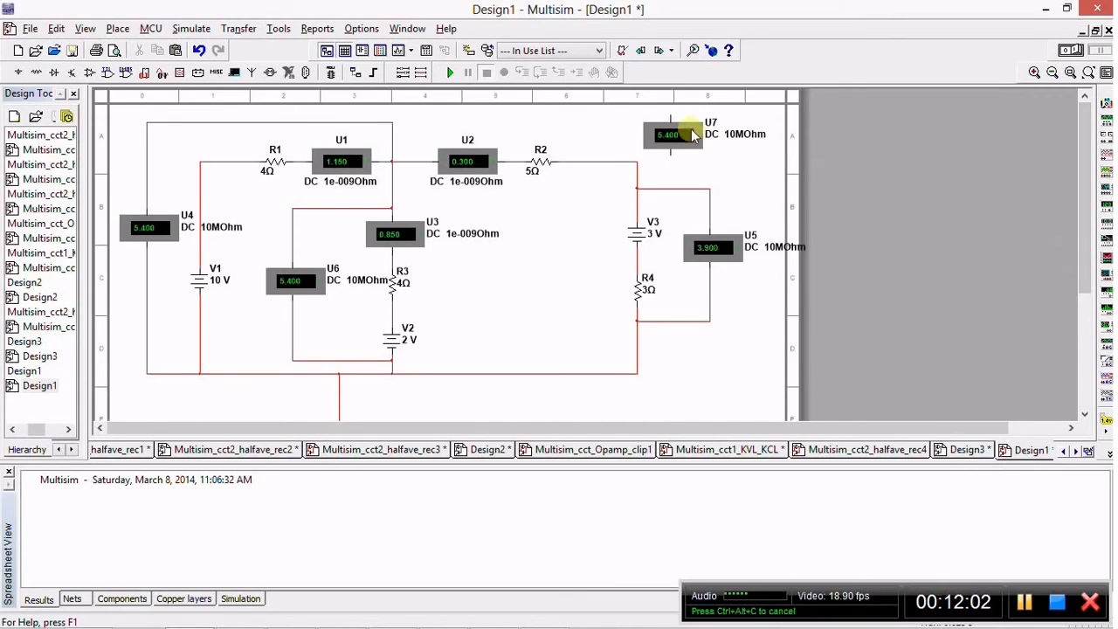
# Wire voltmeter U7 across R2, from the U2–R2 wire to the wire above V3, and run the simulation.
pyautogui.click(669, 114)
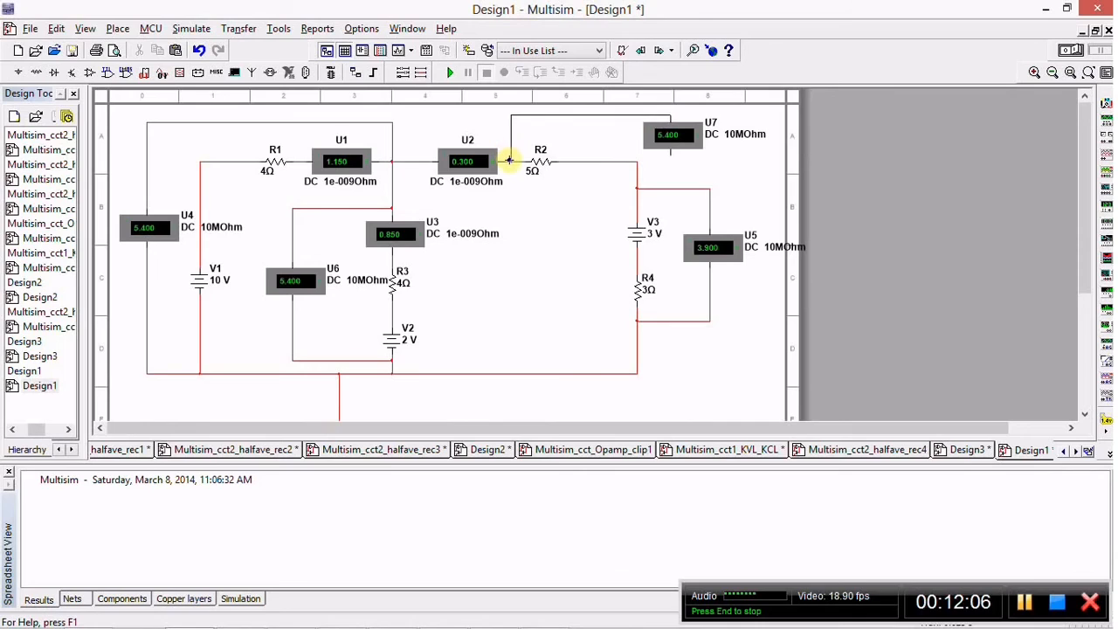
pyautogui.click(509, 161)
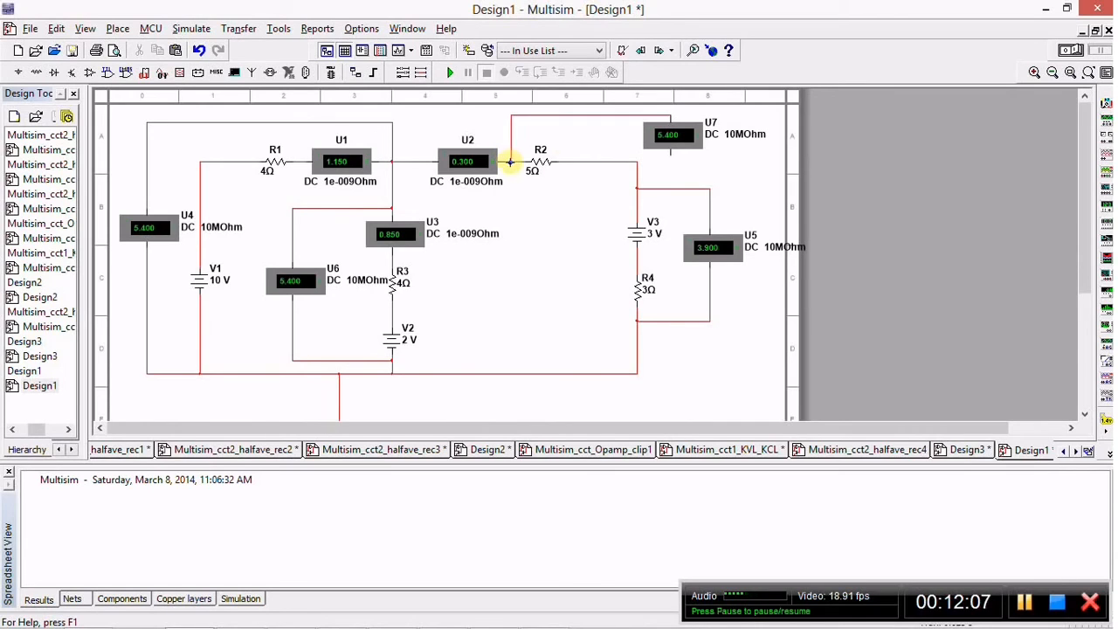
pyautogui.click(671, 155)
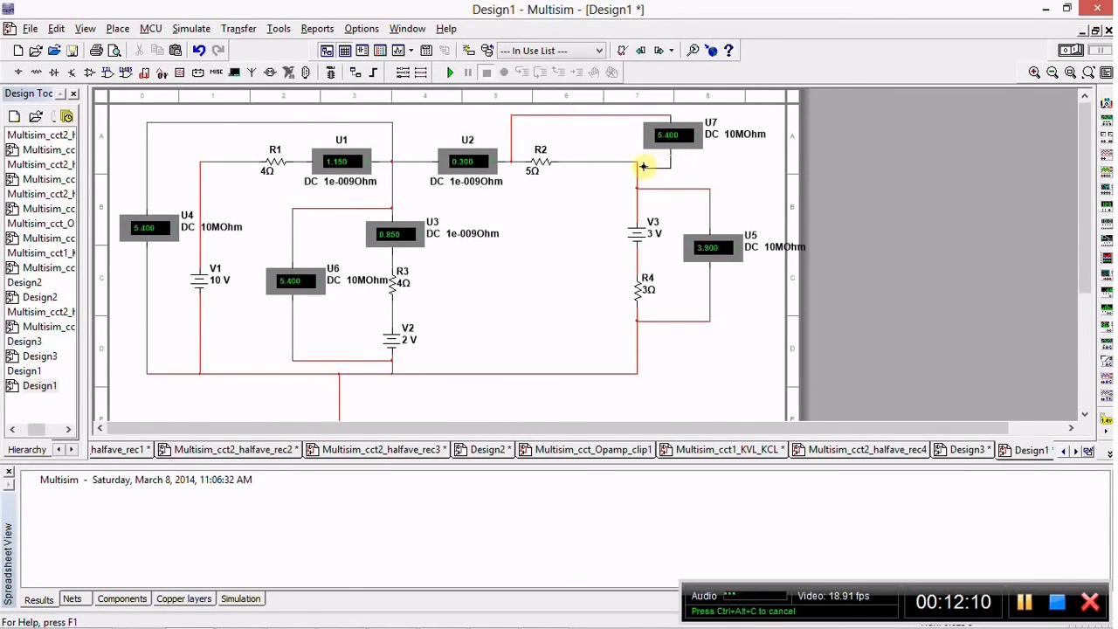
pyautogui.click(637, 167)
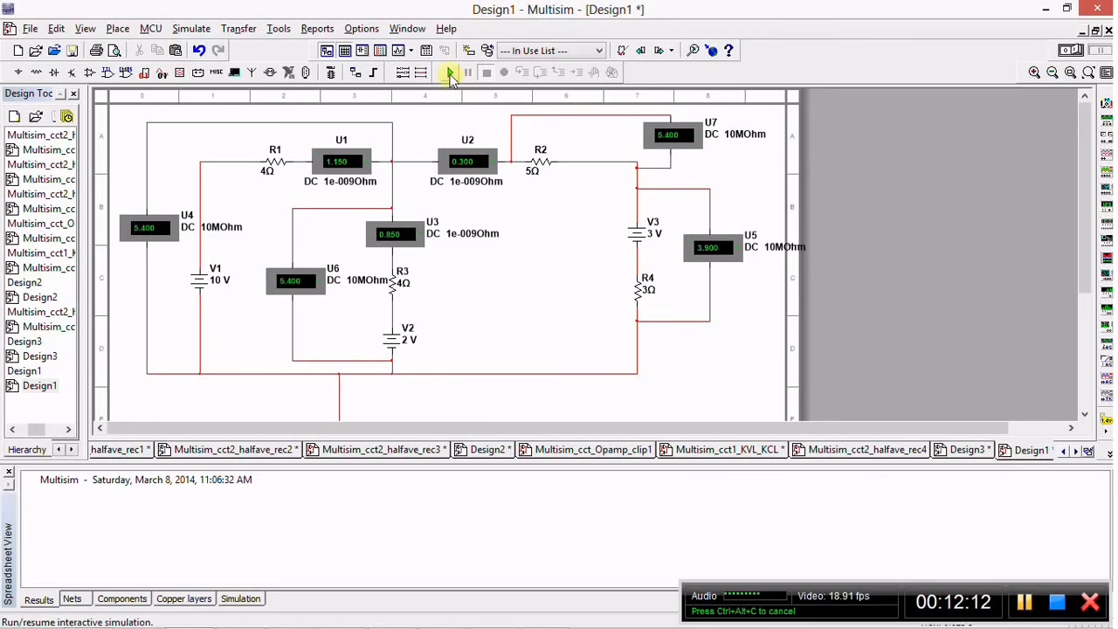
pyautogui.click(450, 74)
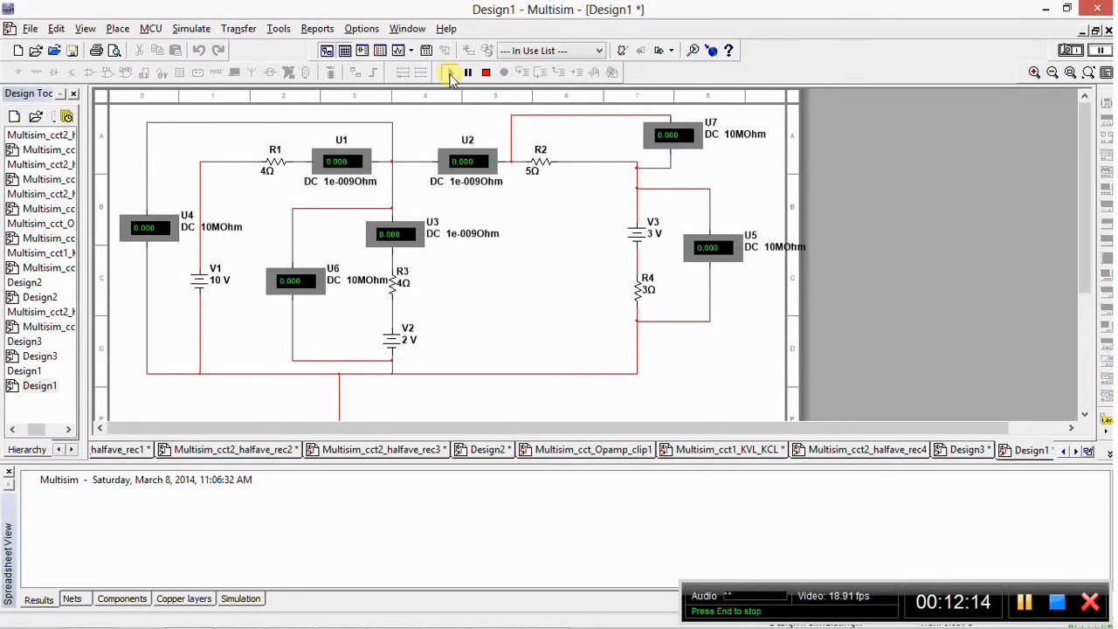